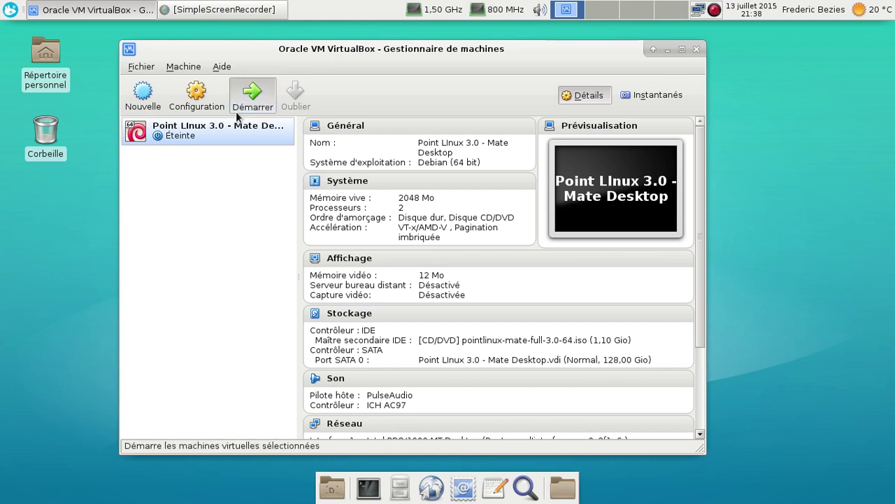
- Start the 'Point LInux 3.0 - Mate Desktop' virtual machine from the VirtualBox manager
{"action": "left_click", "coordinate": [252, 91]}
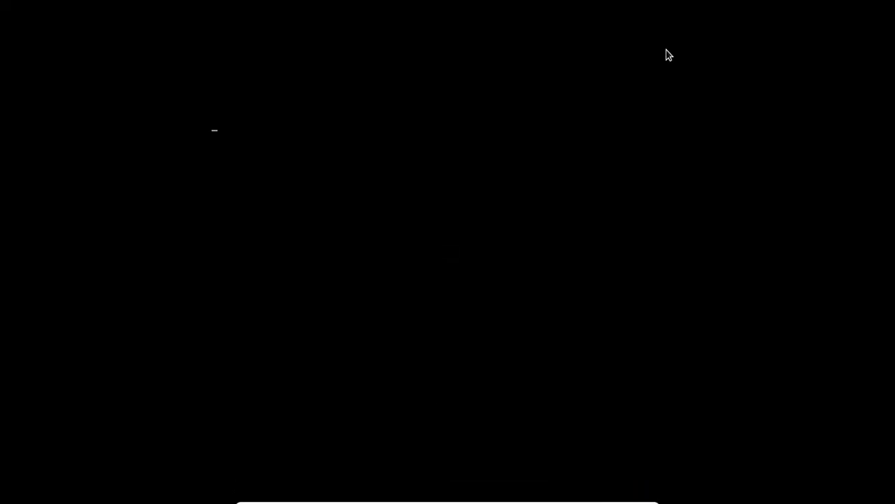
- Boot PointLinux from the GRUB menu and log in with the account password
{"action": "key", "text": "Return"}
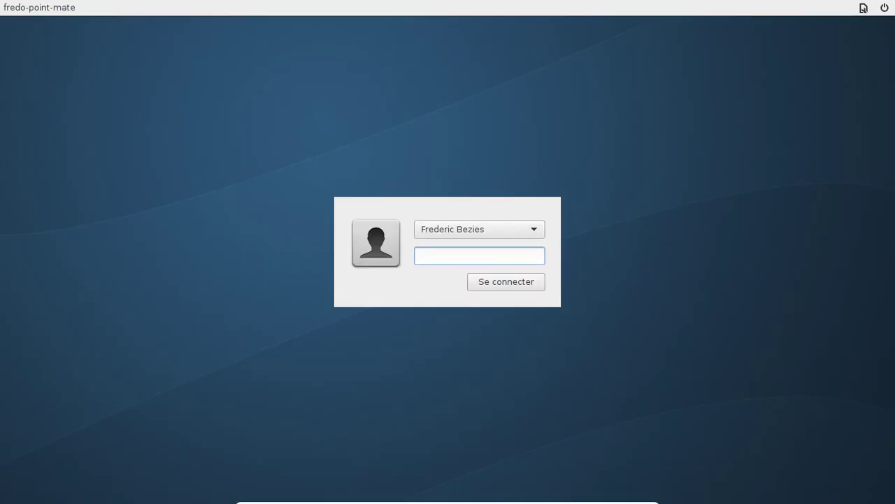
{"action": "type", "text": "*********"}
{"action": "key", "text": "Return"}
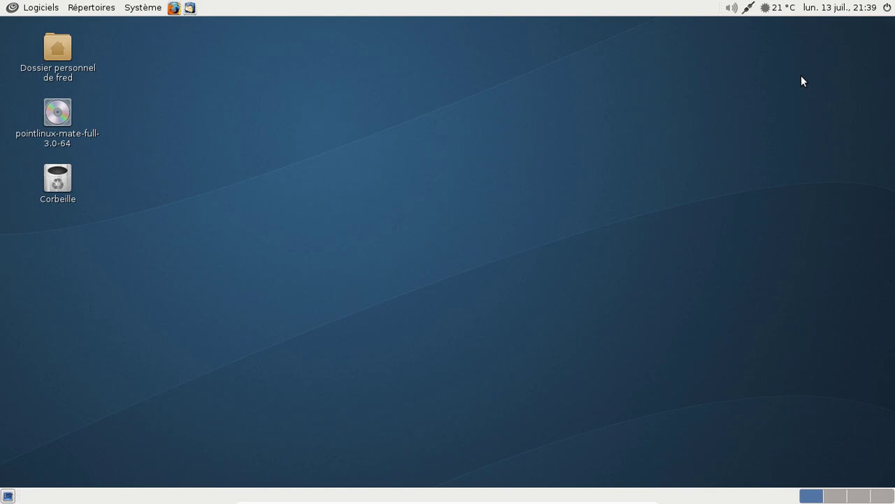
{"action": "left_click", "coordinate": [145, 7]}
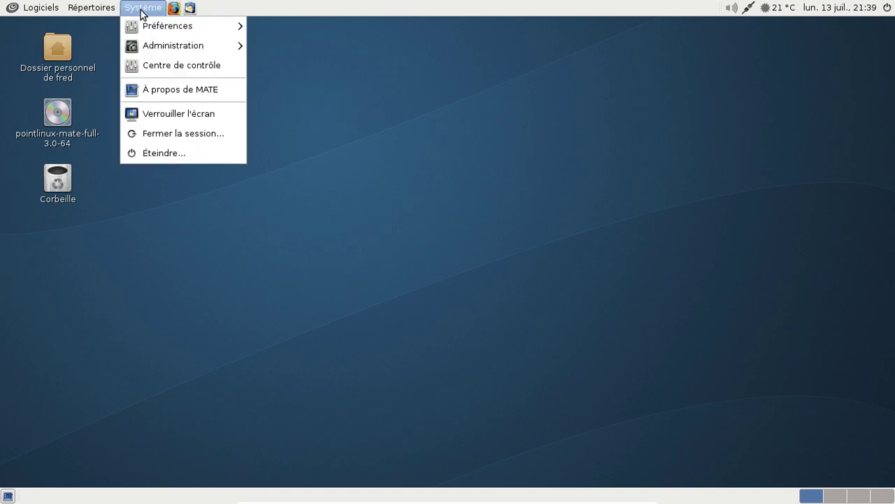
{"action": "left_click", "coordinate": [179, 89]}
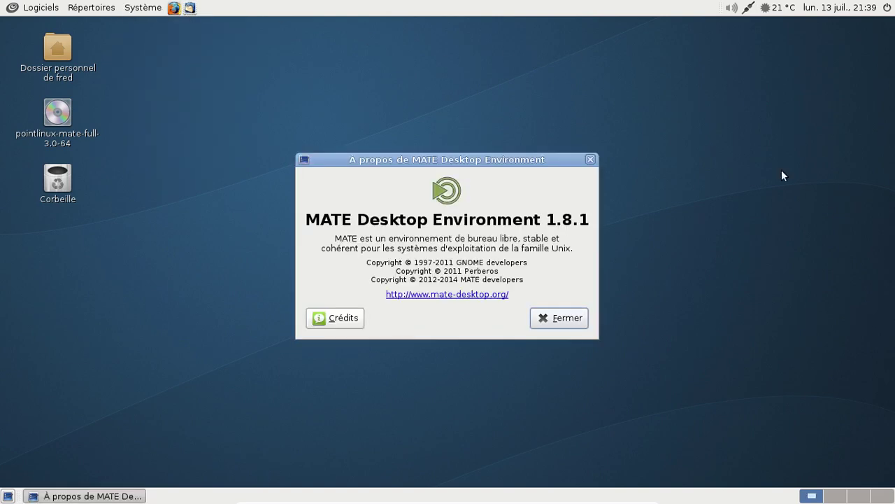
{"action": "left_click", "coordinate": [547, 323]}
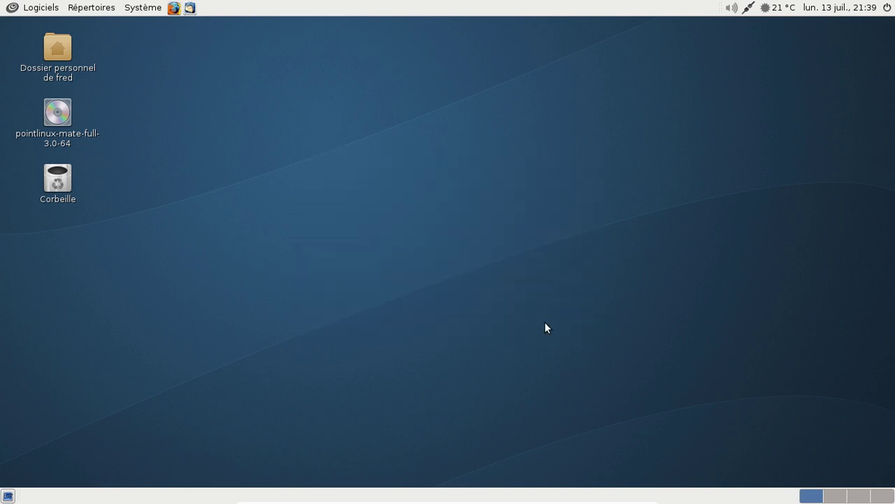
- Glance at the calendar and weather, then unmute the sound
{"action": "left_click", "coordinate": [768, 9]}
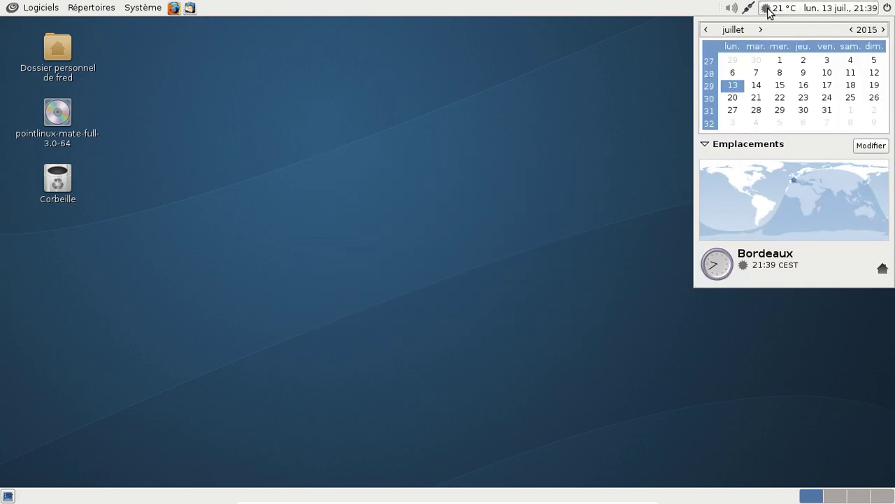
{"action": "left_click", "coordinate": [768, 9]}
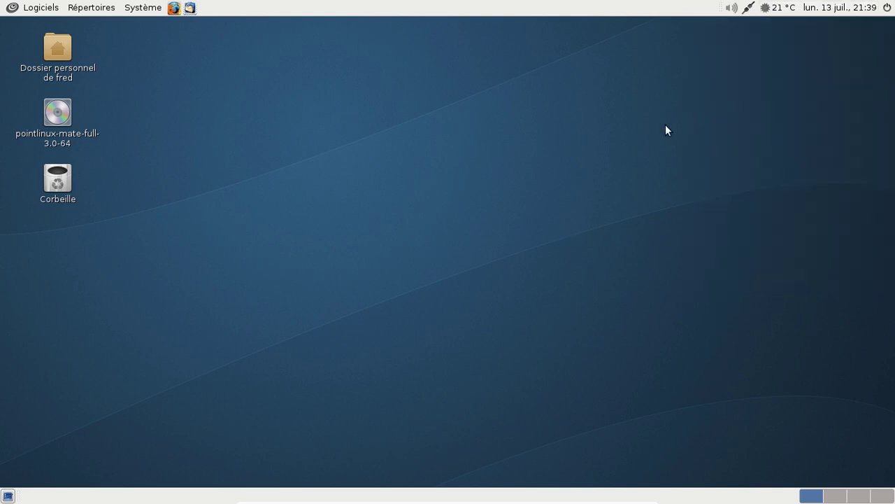
{"action": "right_click", "coordinate": [731, 11]}
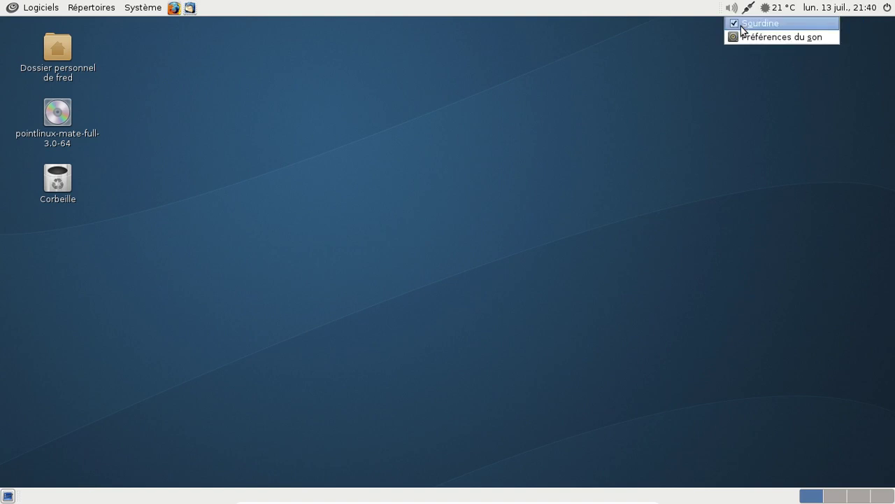
{"action": "left_click", "coordinate": [742, 26]}
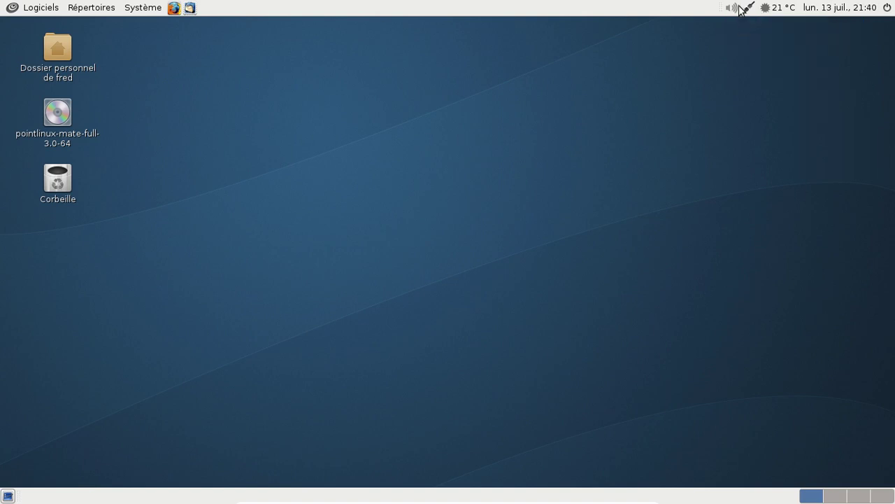
- Raise the output volume to 100 % and bring up the sound preferences
{"action": "left_click", "coordinate": [736, 9]}
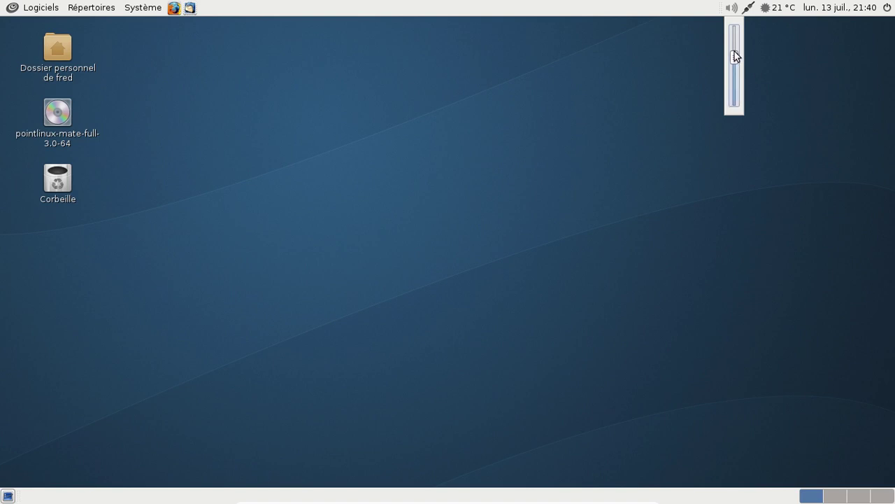
{"action": "left_click_drag", "start_coordinate": [734, 56], "coordinate": [734, 26]}
{"action": "right_click", "coordinate": [734, 9]}
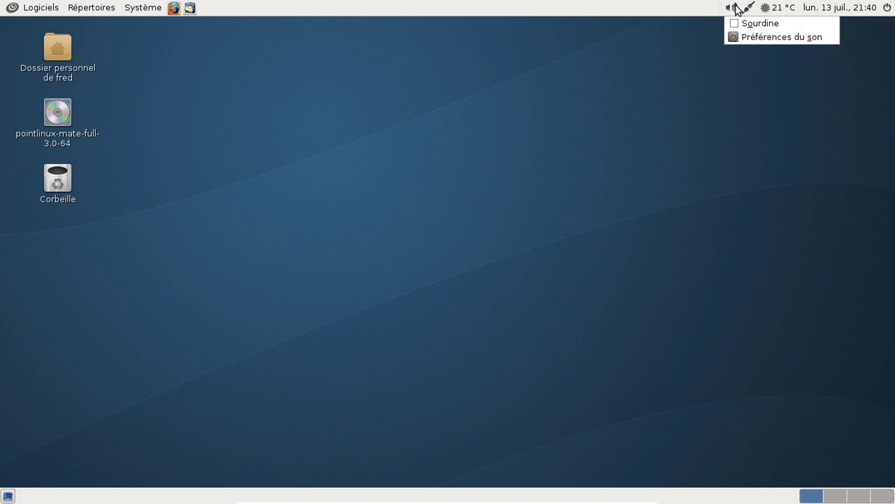
{"action": "left_click", "coordinate": [749, 38]}
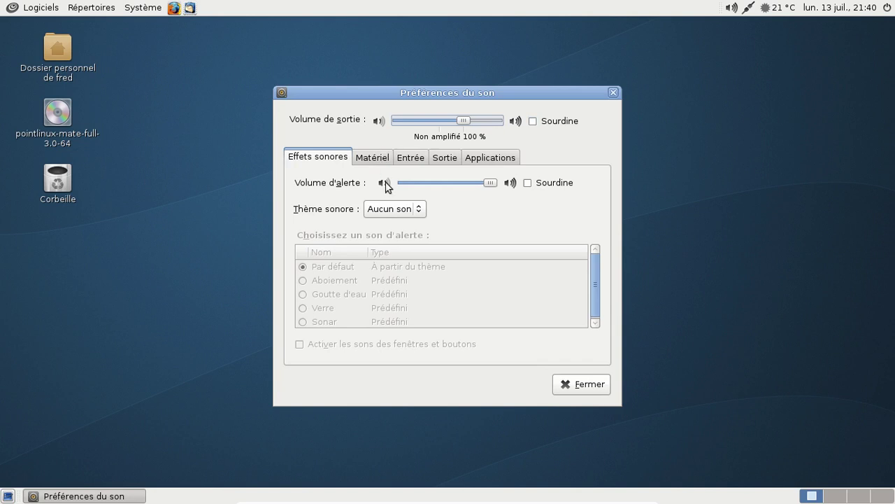
- Raise the input volume on the Entrée tab of Sound Preferences
{"action": "left_click", "coordinate": [384, 155]}
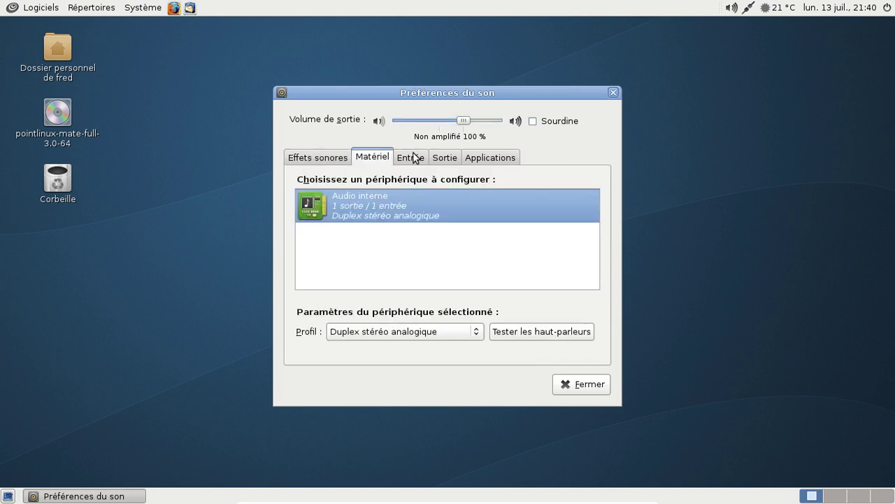
{"action": "left_click", "coordinate": [413, 158]}
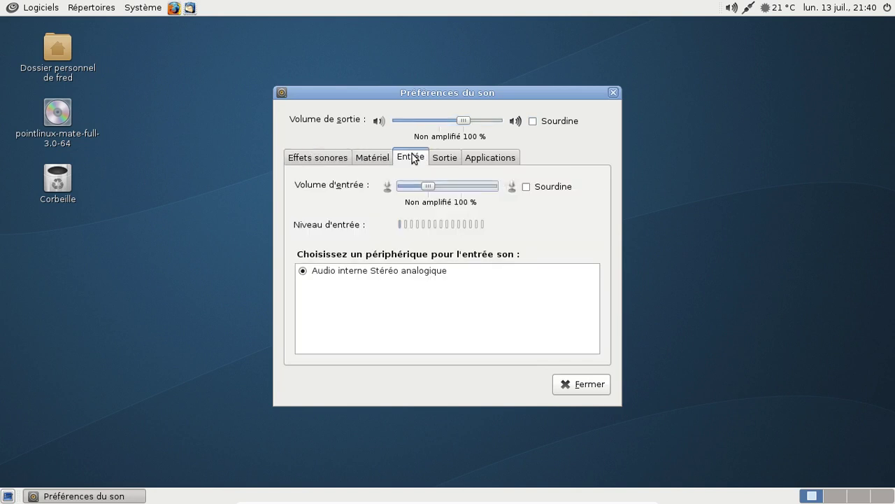
{"action": "left_click", "coordinate": [462, 186]}
- Set the sound theme to Default and close Sound Preferences
{"action": "left_click", "coordinate": [327, 161]}
{"action": "left_click", "coordinate": [401, 214]}
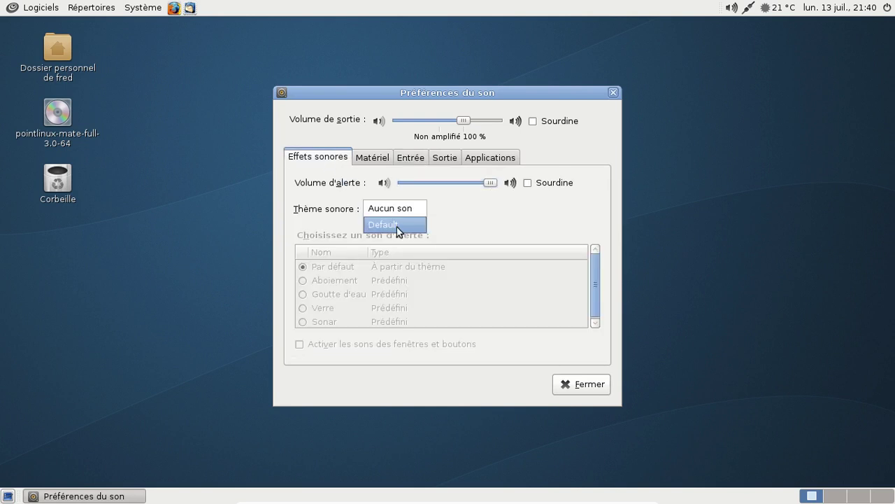
{"action": "left_click", "coordinate": [396, 225]}
{"action": "left_click", "coordinate": [582, 383]}
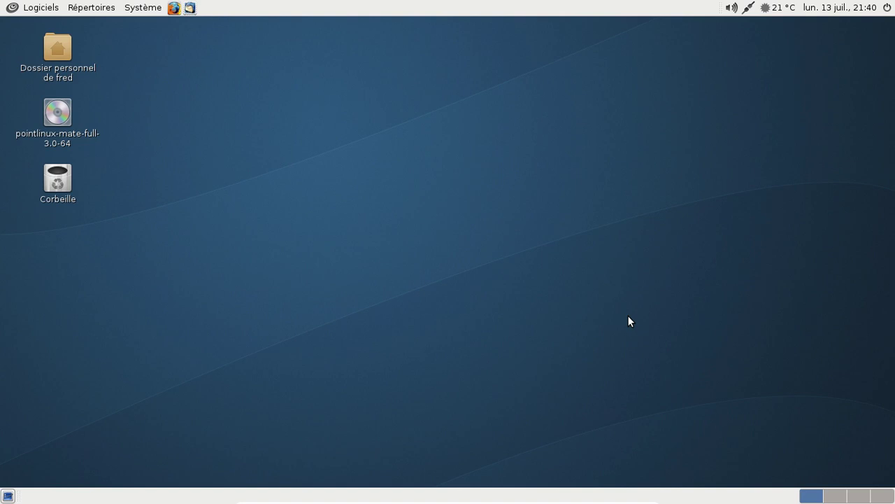
{"action": "double_click", "coordinate": [58, 51]}
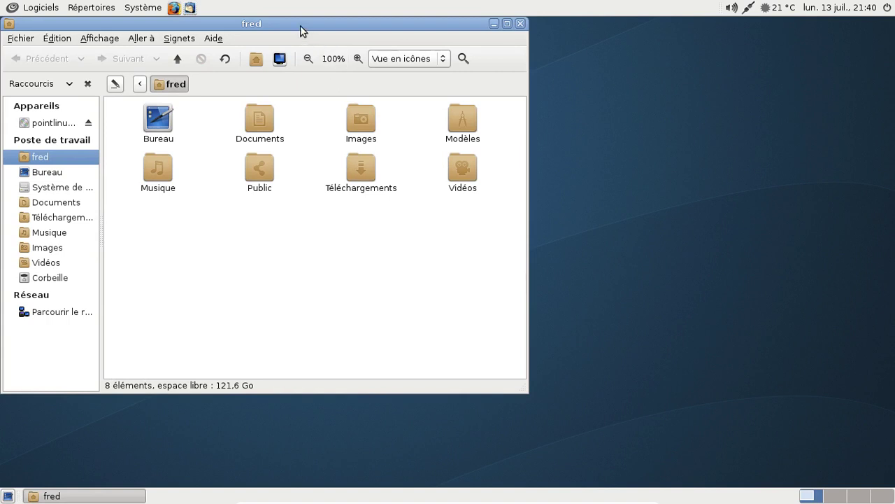
{"action": "left_click_drag", "start_coordinate": [303, 28], "coordinate": [508, 57]}
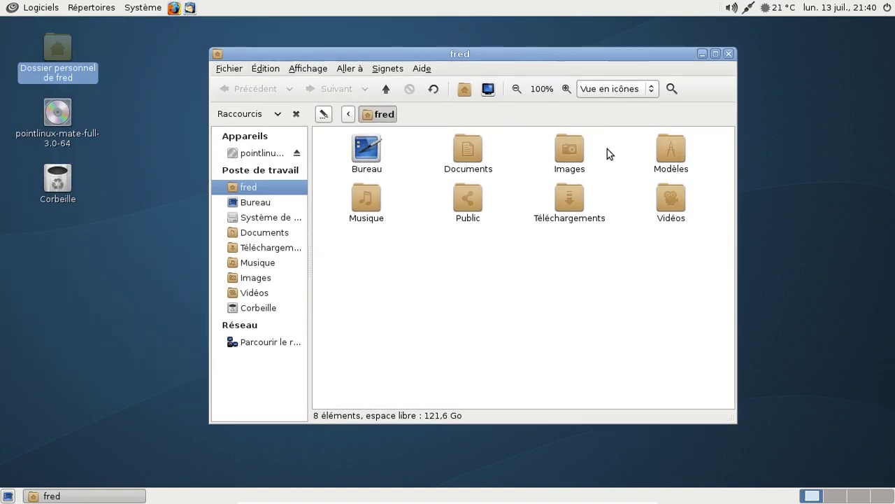
{"action": "left_click", "coordinate": [728, 54]}
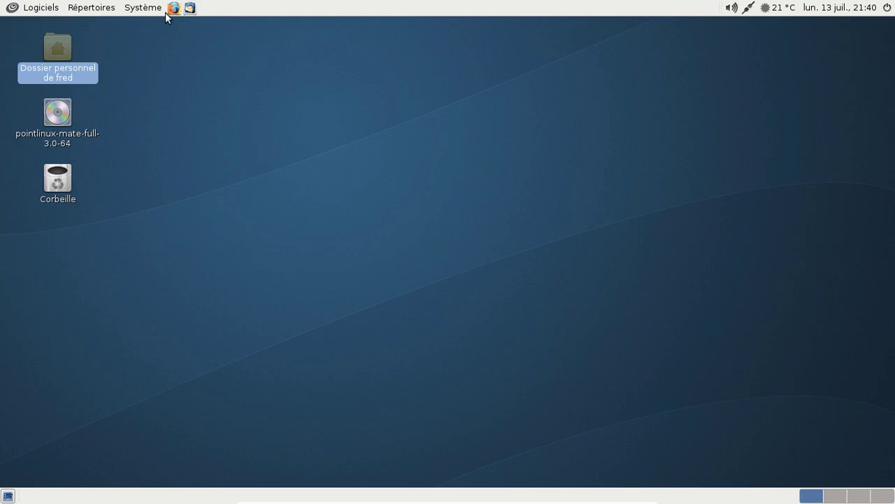
{"action": "left_click", "coordinate": [24, 8]}
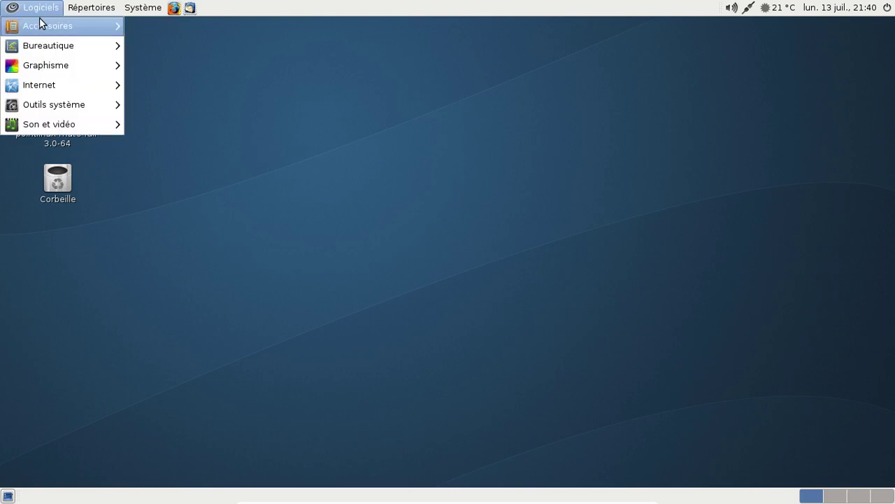
- Browse the application categories in the Logiciels menu
{"action": "mouse_move", "coordinate": [40, 24]}
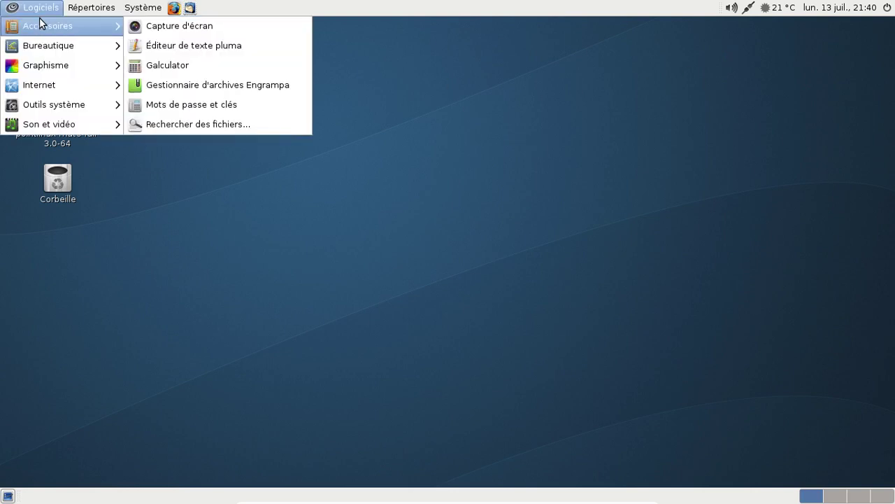
{"action": "mouse_move", "coordinate": [29, 49]}
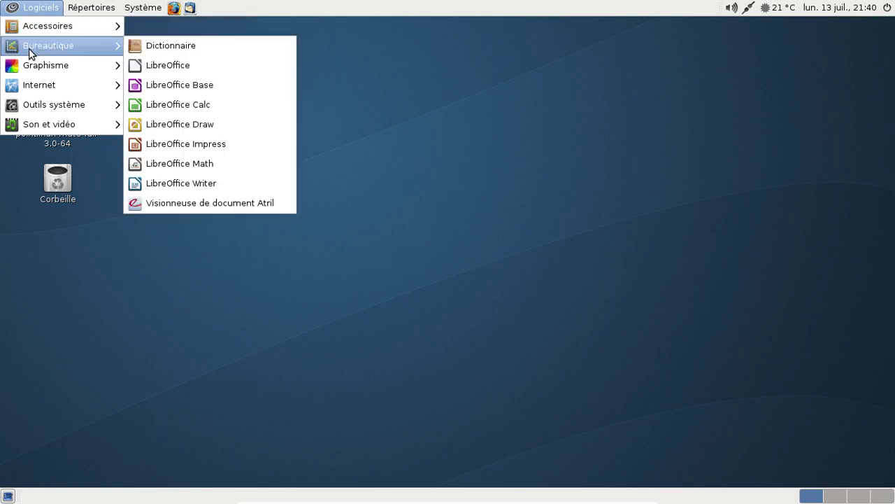
{"action": "mouse_move", "coordinate": [25, 67]}
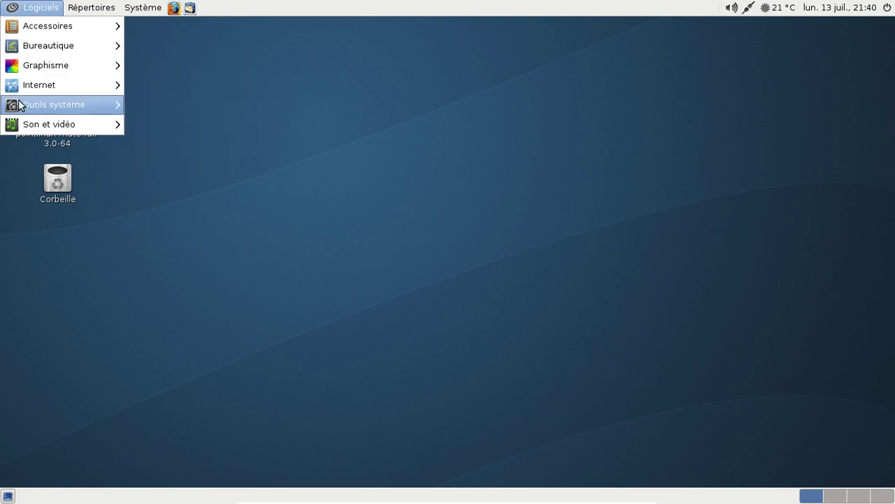
{"action": "mouse_move", "coordinate": [21, 106]}
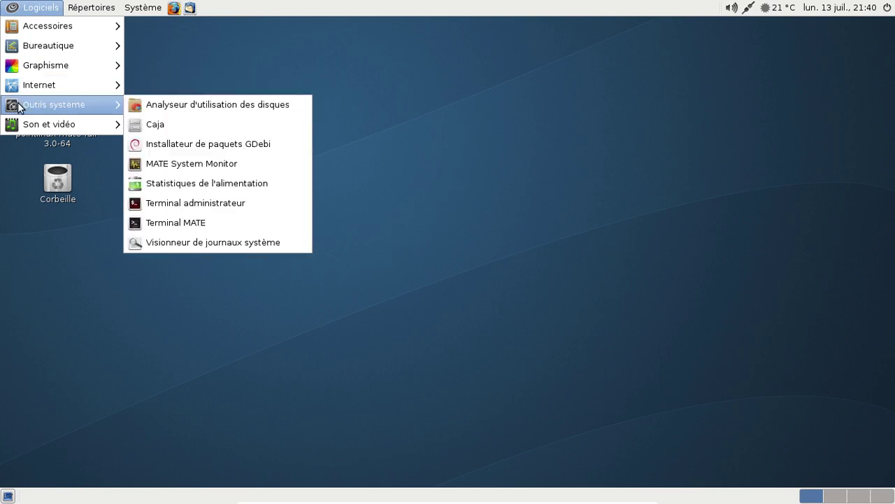
{"action": "mouse_move", "coordinate": [20, 127]}
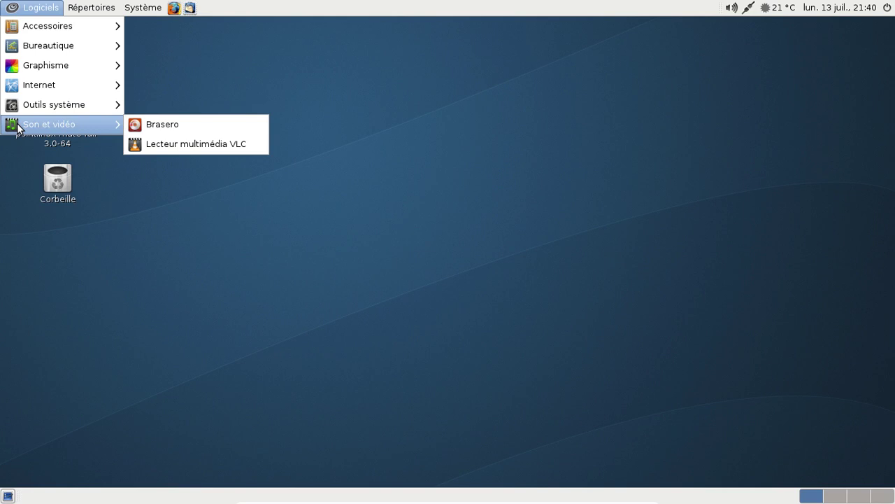
- Look through the Répertoires shortcuts and the Système Administration and Préférences submenus
{"action": "mouse_move", "coordinate": [108, 5]}
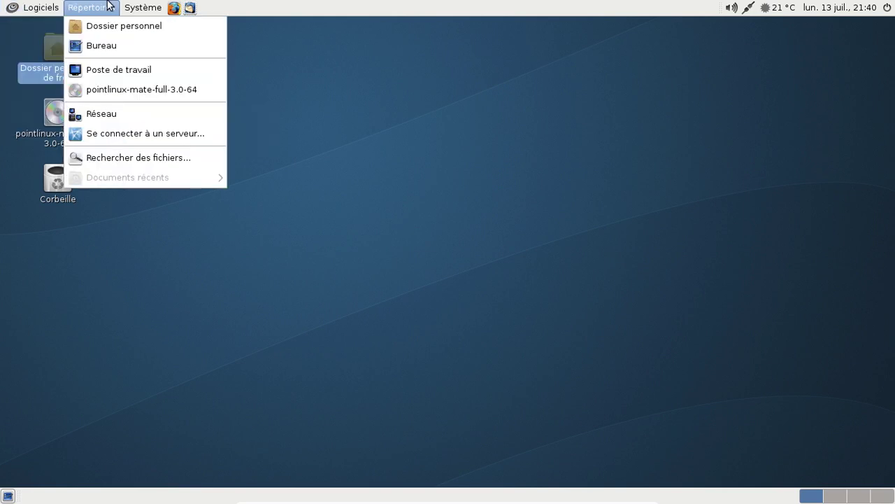
{"action": "mouse_move", "coordinate": [140, 5]}
{"action": "mouse_move", "coordinate": [145, 26]}
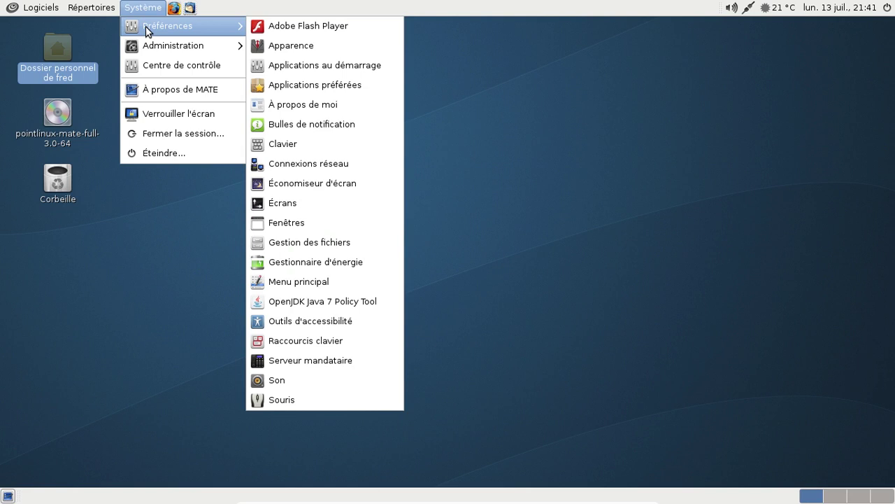
{"action": "mouse_move", "coordinate": [148, 44]}
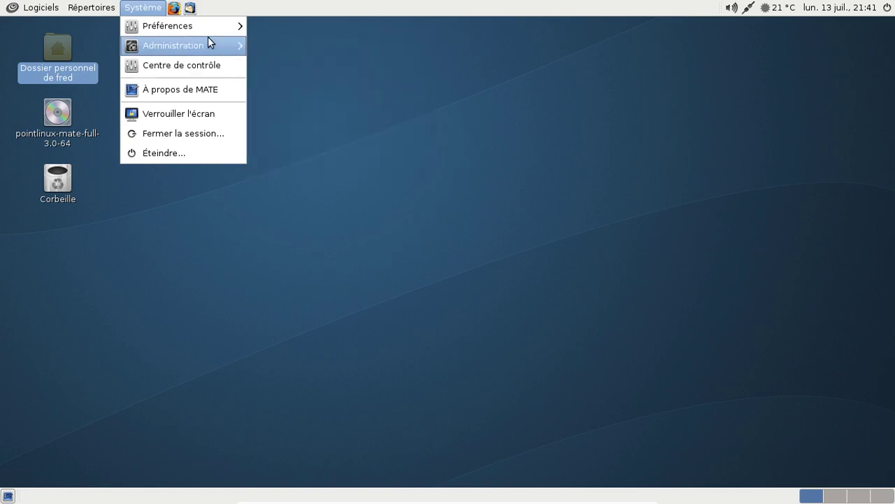
{"action": "mouse_move", "coordinate": [202, 24]}
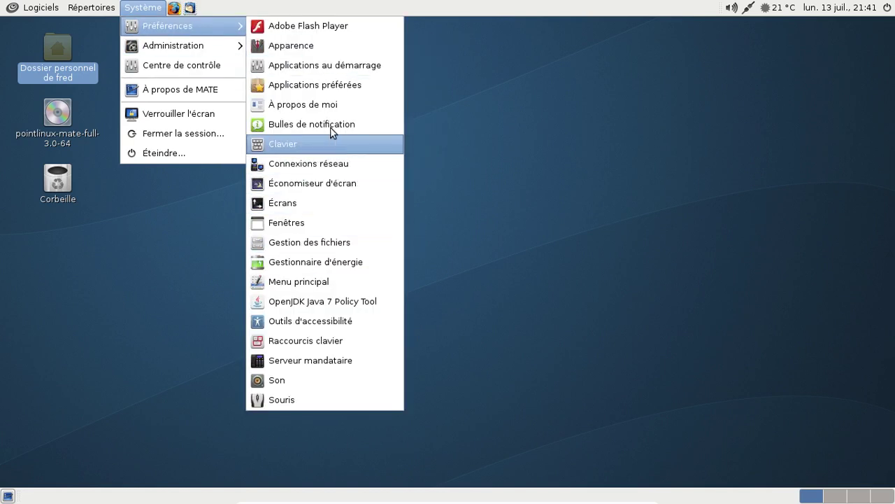
- Review the startup programs and Point Linux Update Notifier entry, check the Options tab, then close
{"action": "left_click", "coordinate": [325, 65]}
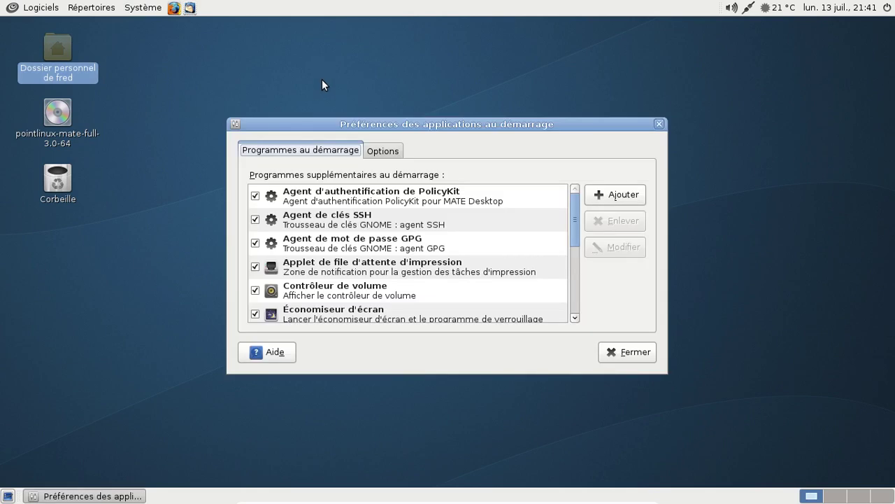
{"action": "scroll", "coordinate": [454, 246], "scroll_direction": "down", "scroll_amount": 3}
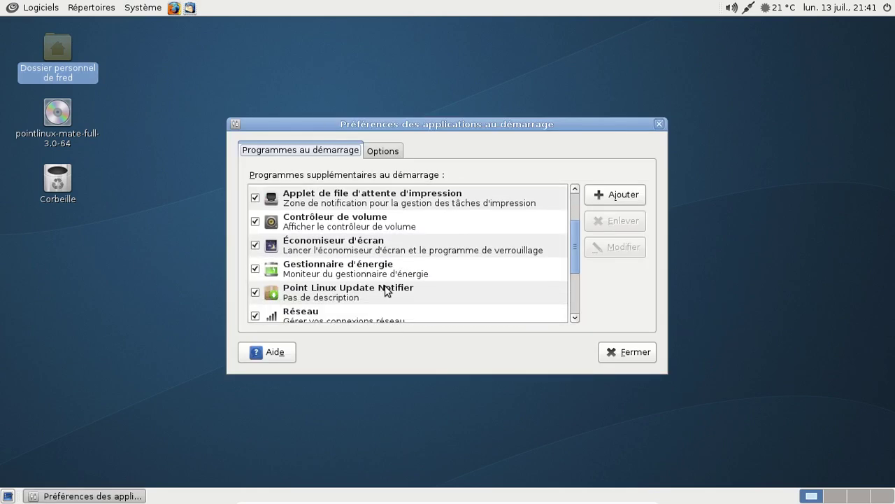
{"action": "left_click", "coordinate": [385, 290]}
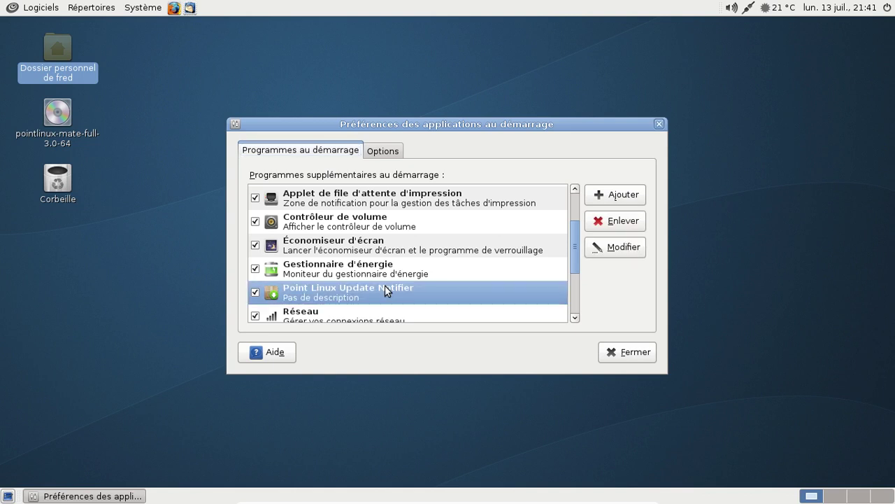
{"action": "left_click", "coordinate": [379, 151]}
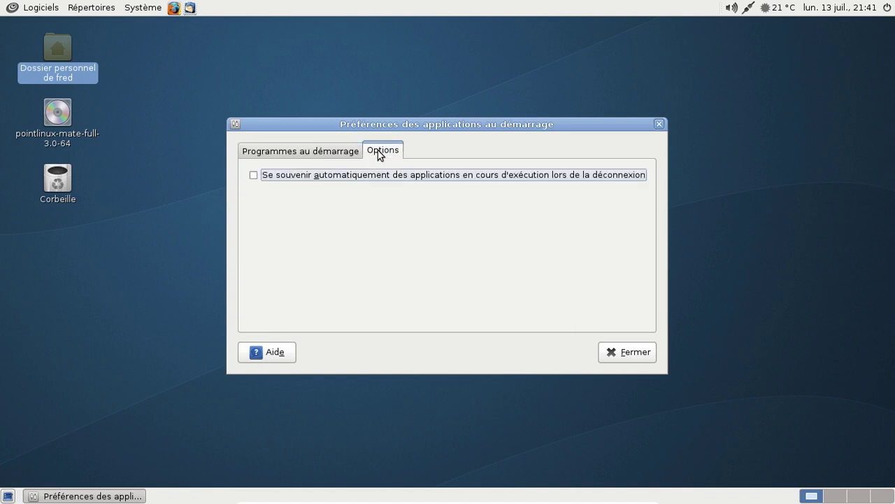
{"action": "left_click", "coordinate": [315, 150]}
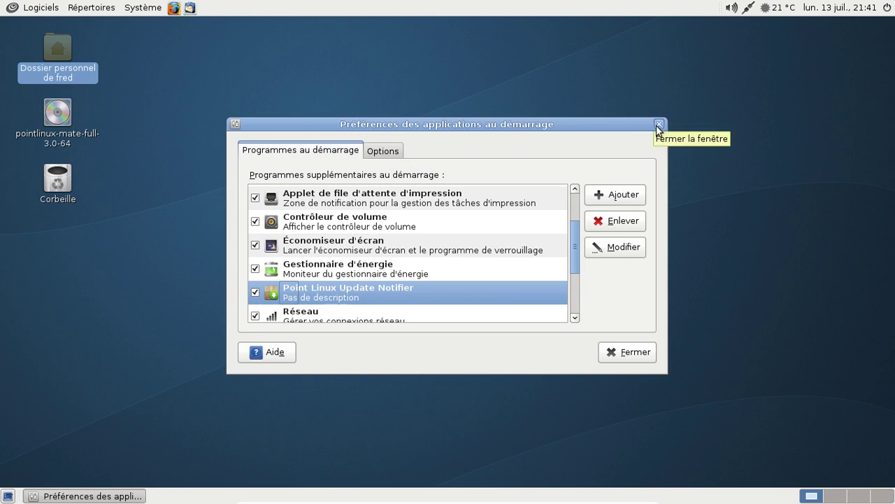
{"action": "left_click", "coordinate": [658, 126]}
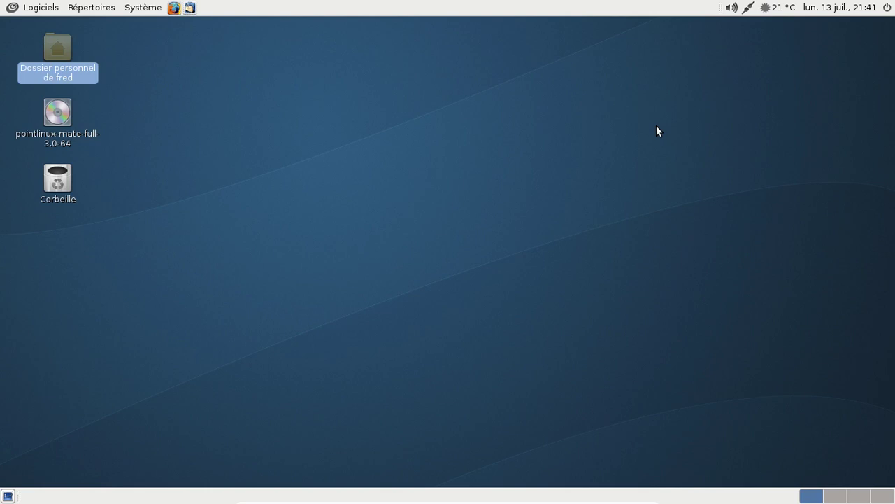
{"action": "left_click", "coordinate": [51, 8]}
{"action": "mouse_move", "coordinate": [52, 61]}
{"action": "mouse_move", "coordinate": [53, 45]}
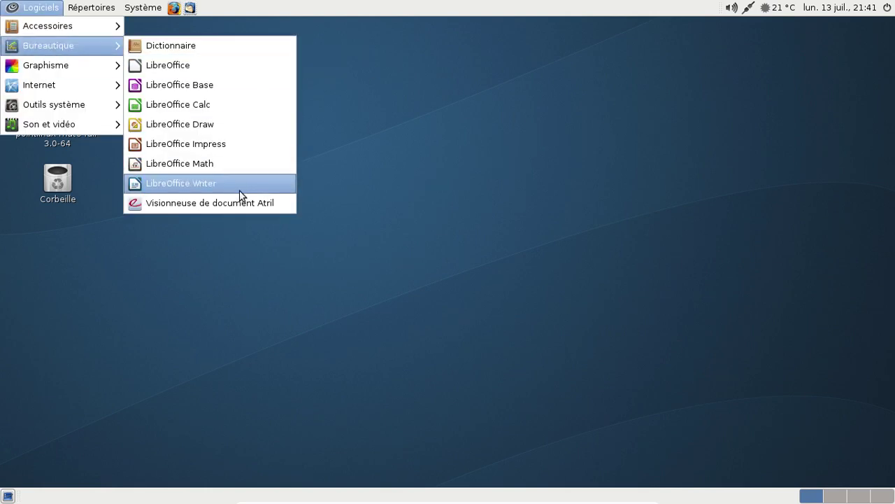
{"action": "left_click", "coordinate": [236, 183]}
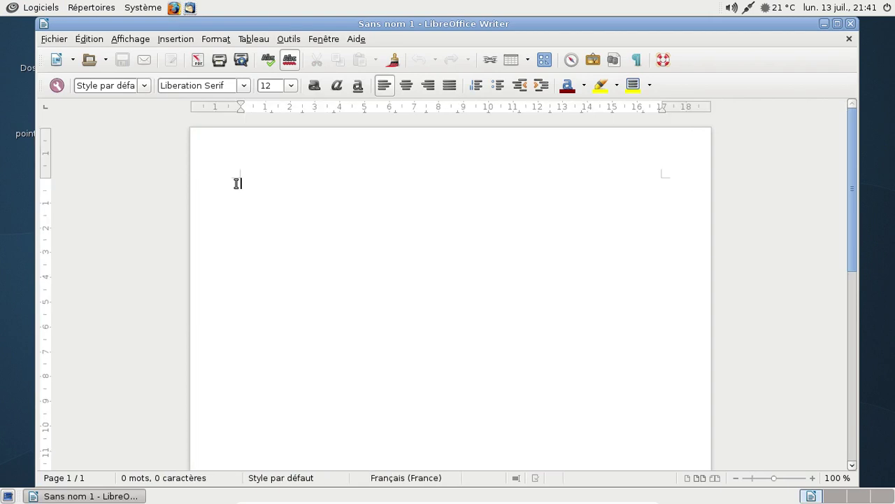
{"action": "left_click", "coordinate": [360, 39]}
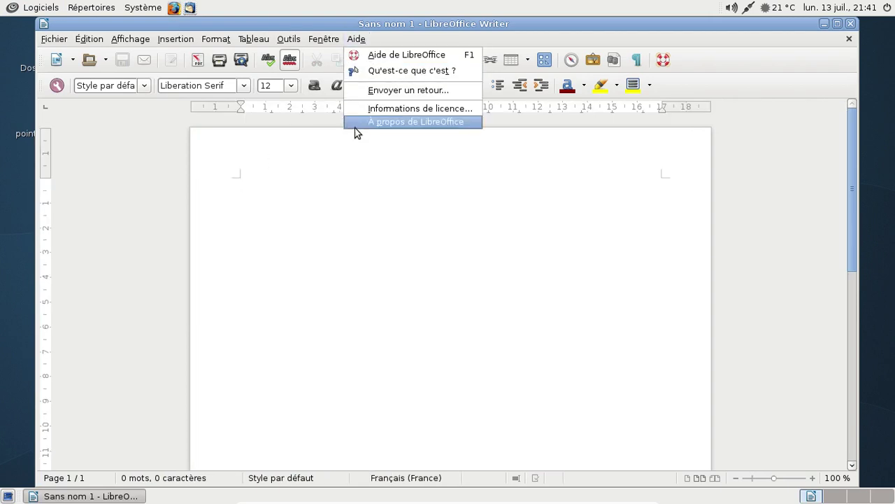
{"action": "left_click", "coordinate": [358, 122]}
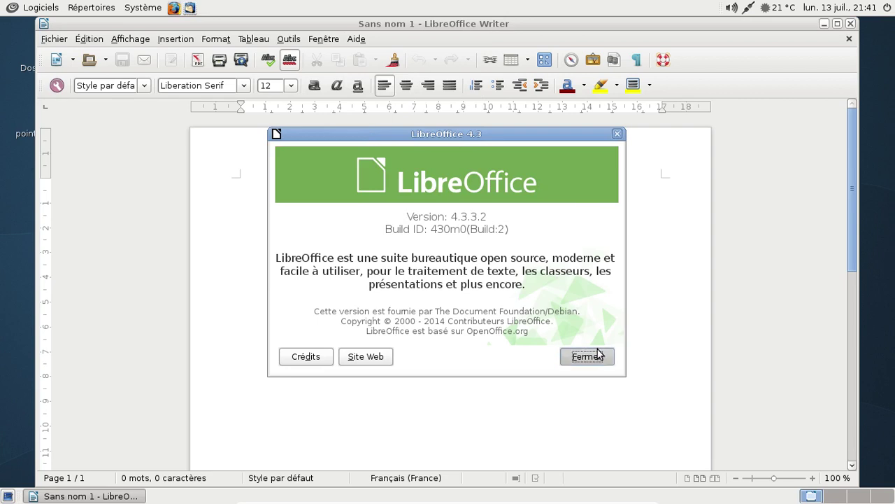
{"action": "left_click", "coordinate": [598, 356]}
{"action": "left_click", "coordinate": [850, 24]}
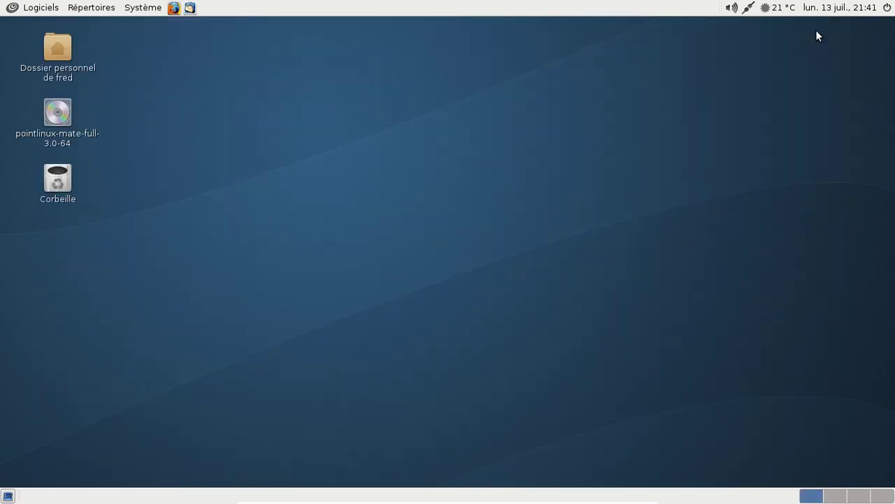
- Show the Système menu with its Préférences and Administration submenus
{"action": "left_click", "coordinate": [151, 11]}
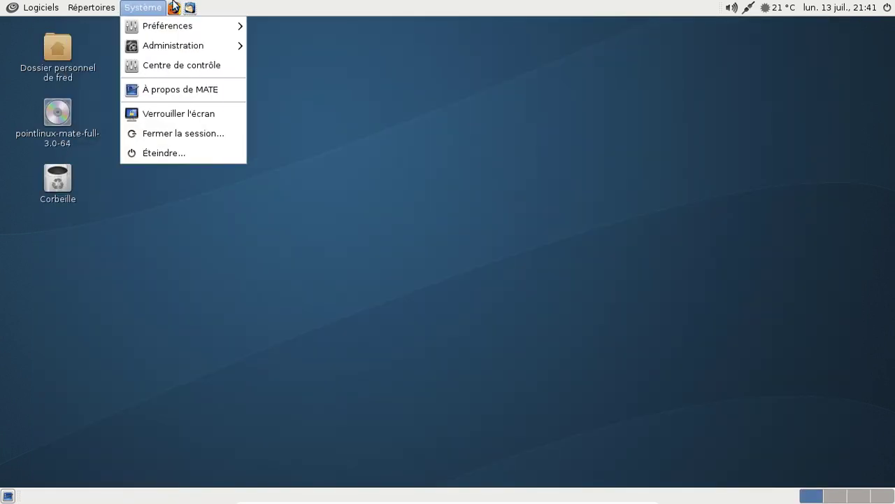
{"action": "mouse_move", "coordinate": [147, 35]}
- Dismiss the Système menu and show the Outils système list under Logiciels
{"action": "left_click", "coordinate": [105, 218]}
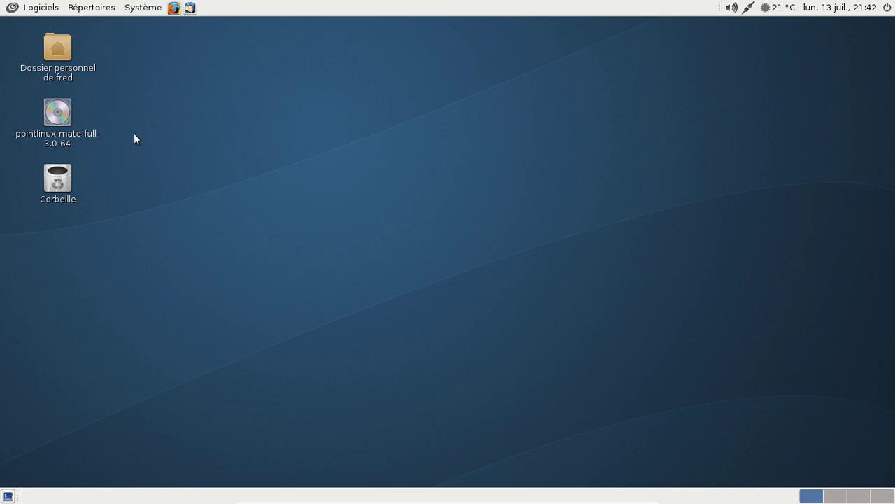
{"action": "left_click", "coordinate": [56, 8]}
{"action": "mouse_move", "coordinate": [60, 112]}
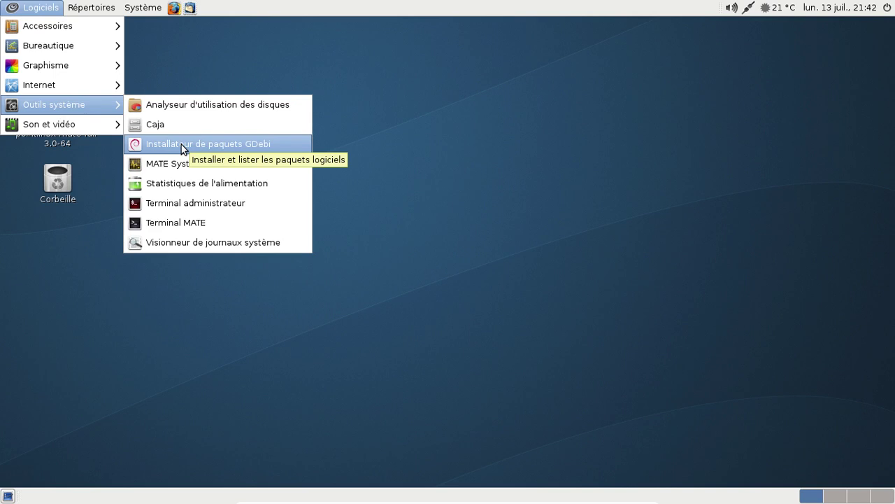
- Review the Système, Processus and Systèmes de fichiers tabs of MATE System Monitor, then close it
{"action": "left_click", "coordinate": [182, 164]}
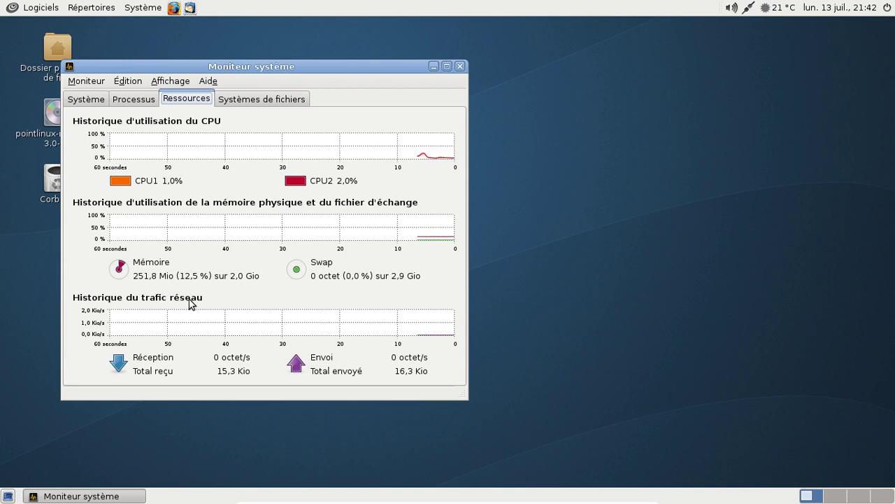
{"action": "left_click", "coordinate": [94, 102]}
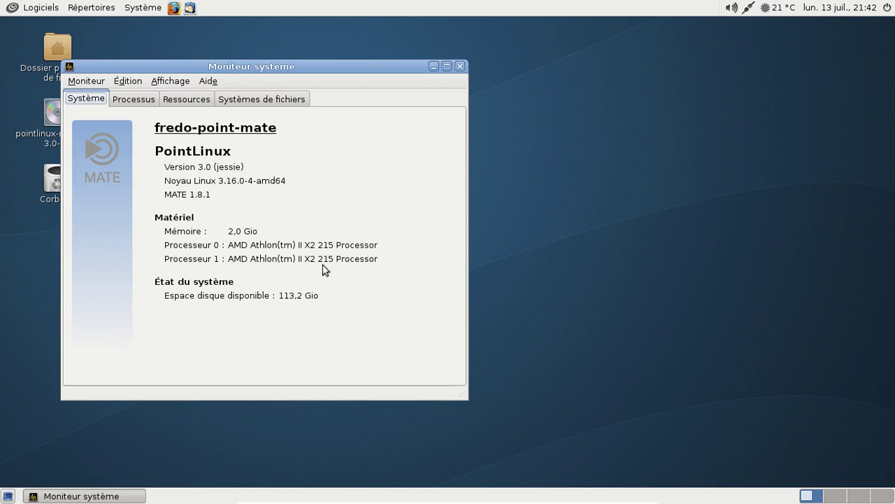
{"action": "left_click", "coordinate": [151, 102]}
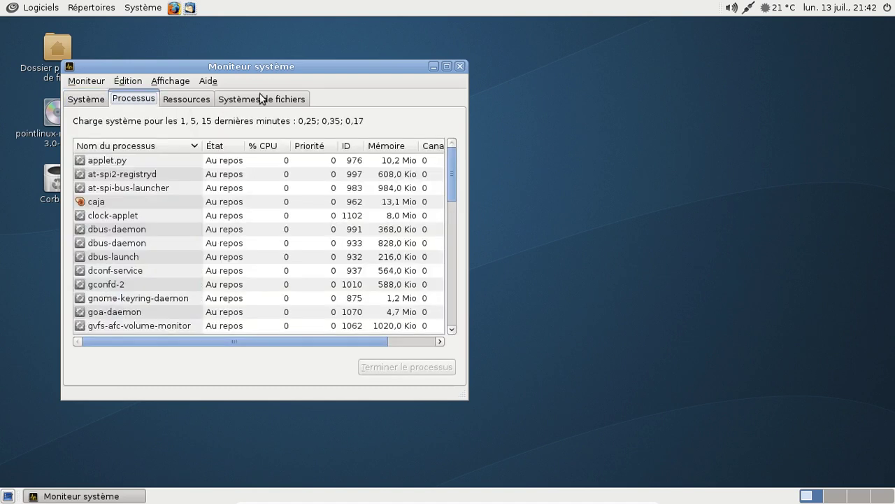
{"action": "left_click", "coordinate": [261, 99]}
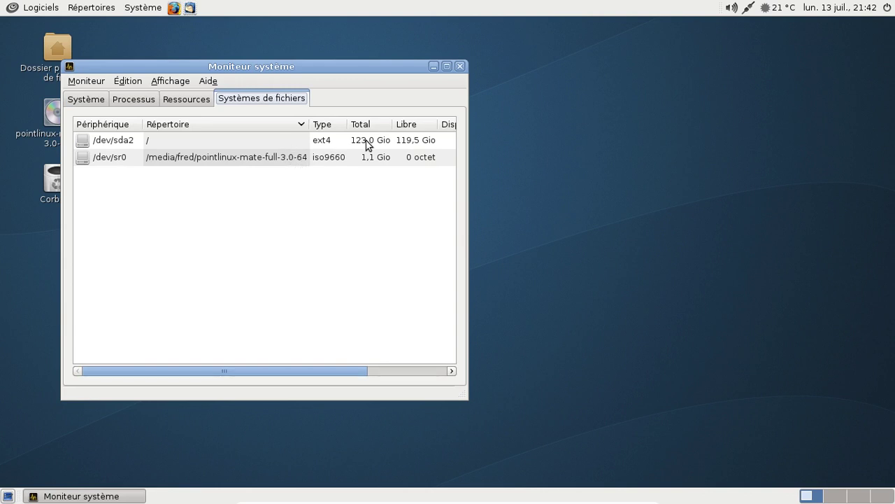
{"action": "left_click", "coordinate": [435, 371]}
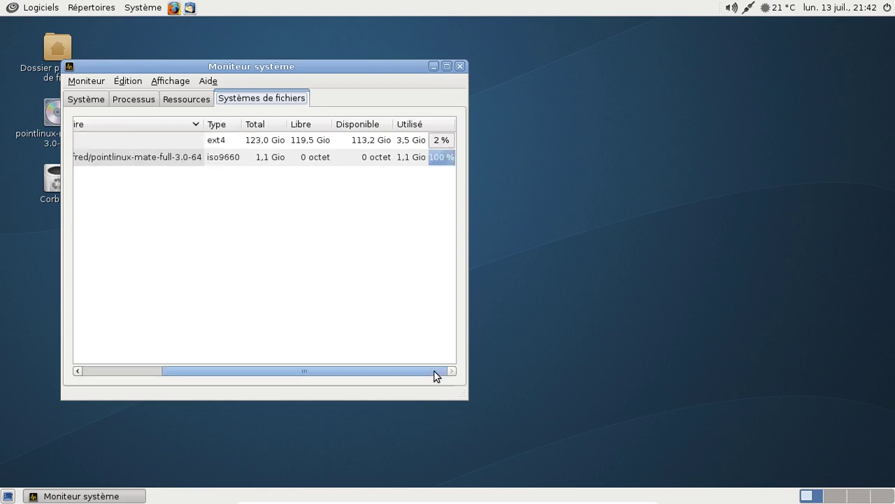
{"action": "left_click", "coordinate": [461, 66]}
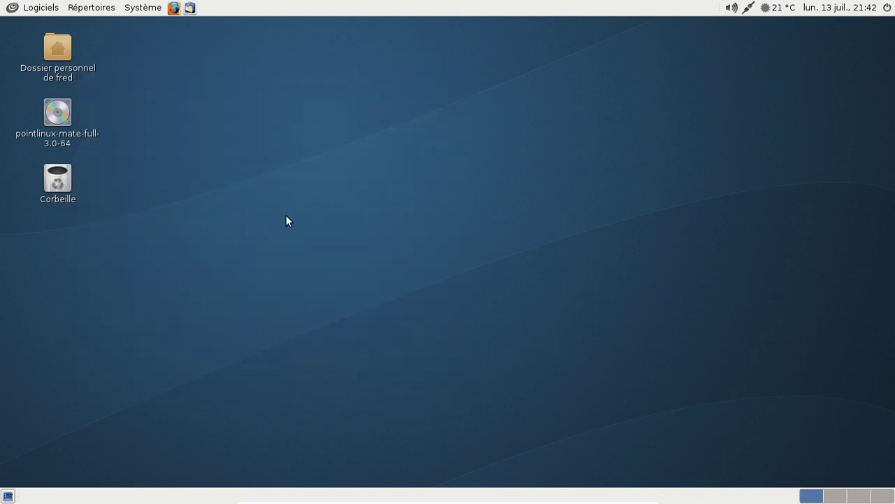
- Launch Firefox from the top panel
{"action": "left_click", "coordinate": [54, 8]}
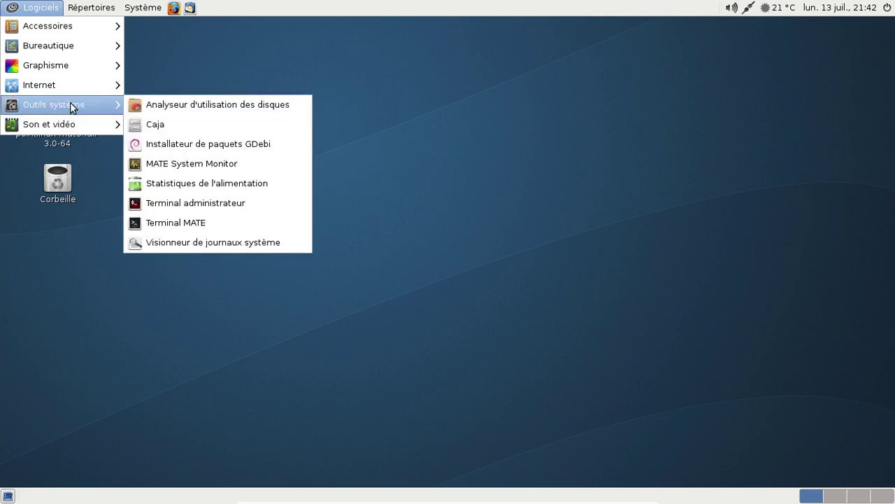
{"action": "left_click", "coordinate": [147, 9]}
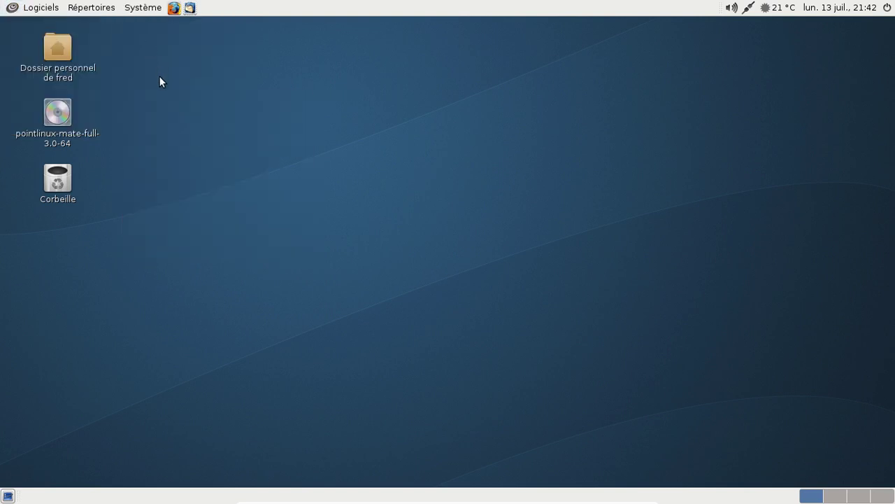
{"action": "left_click", "coordinate": [176, 10]}
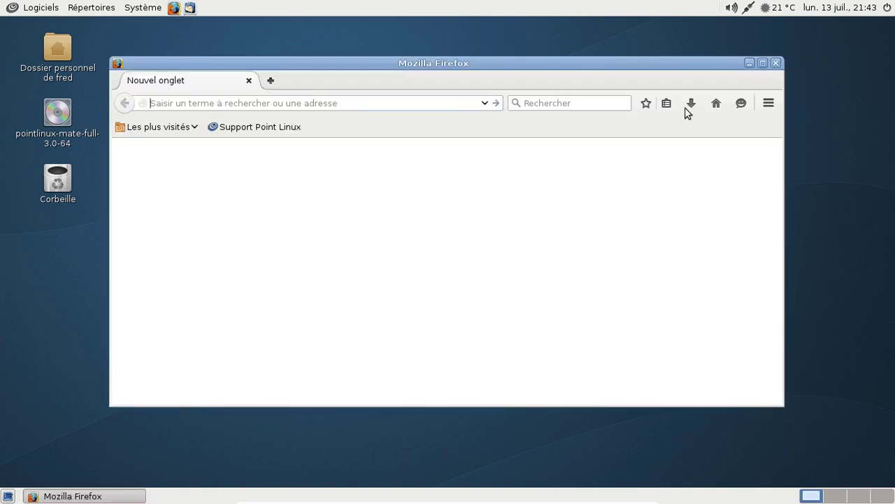
- Confirm Firefox is version 39.0 in the About Firefox window, then close it
{"action": "left_click", "coordinate": [769, 105]}
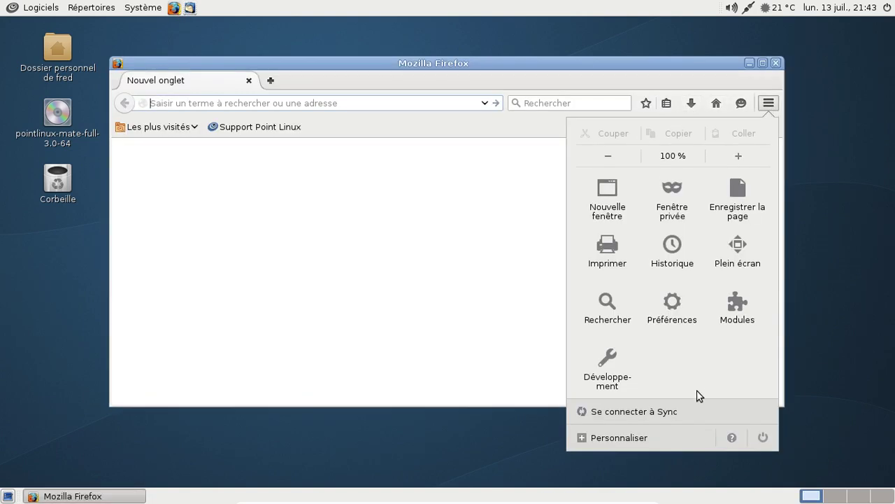
{"action": "left_click", "coordinate": [732, 433]}
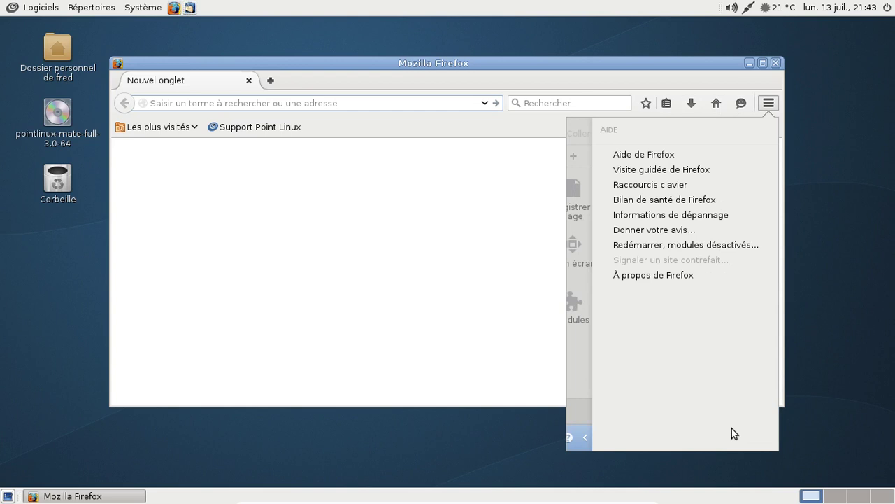
{"action": "left_click", "coordinate": [679, 277]}
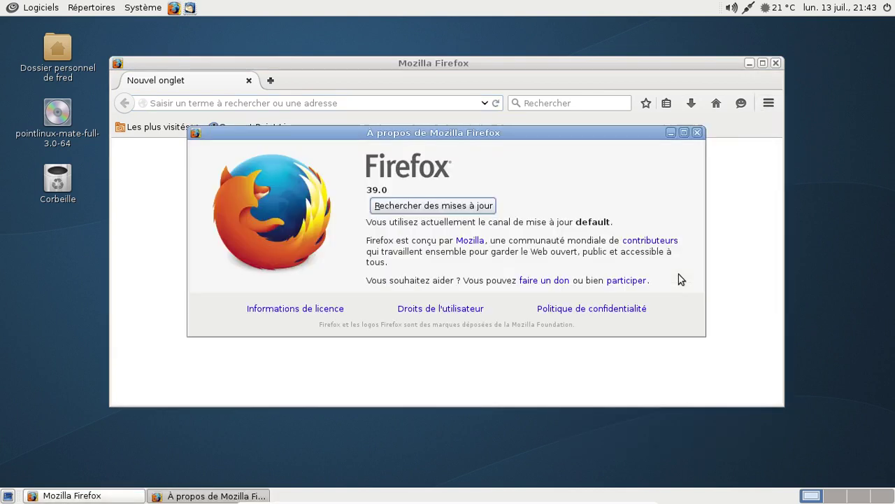
{"action": "left_click", "coordinate": [697, 132]}
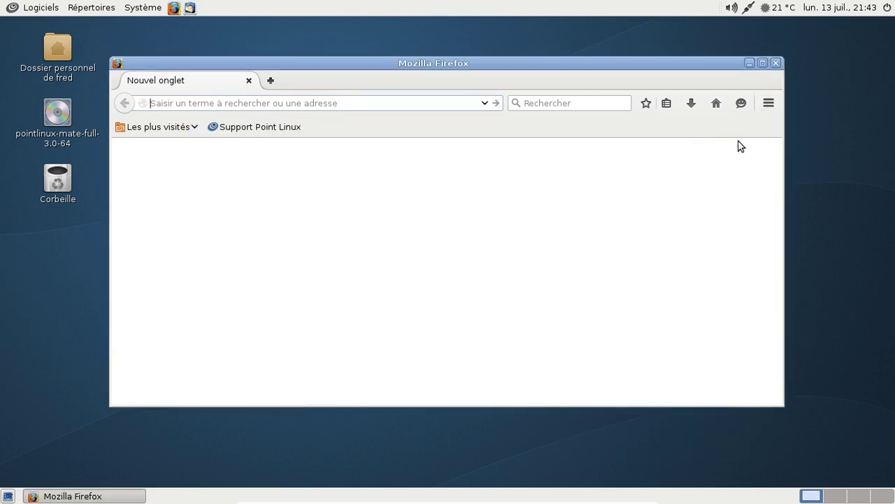
- Enter Firefox's Personnaliser mode from the main menu, dismiss its tip, and exit back to the new tab
{"action": "left_click", "coordinate": [769, 105]}
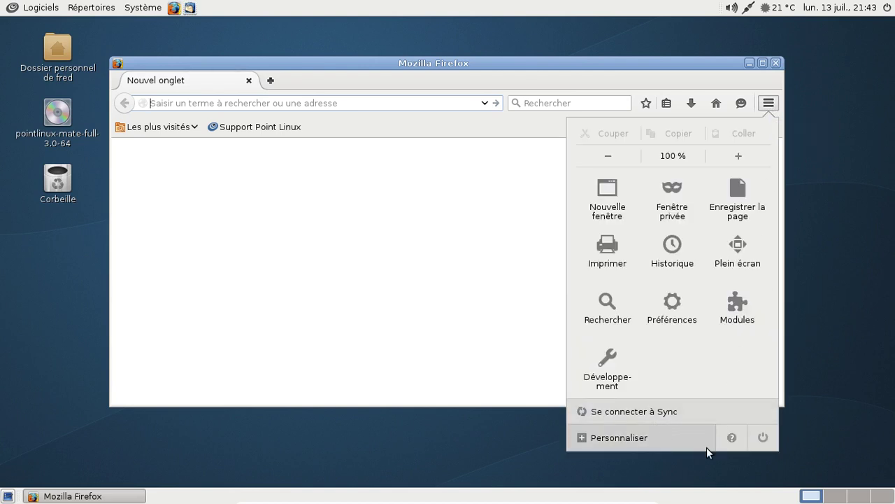
{"action": "left_click", "coordinate": [676, 440]}
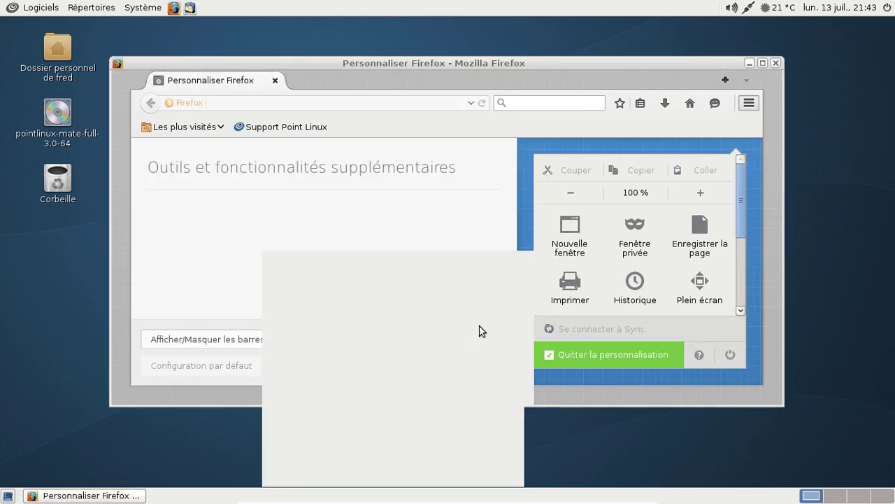
{"action": "left_click", "coordinate": [498, 246]}
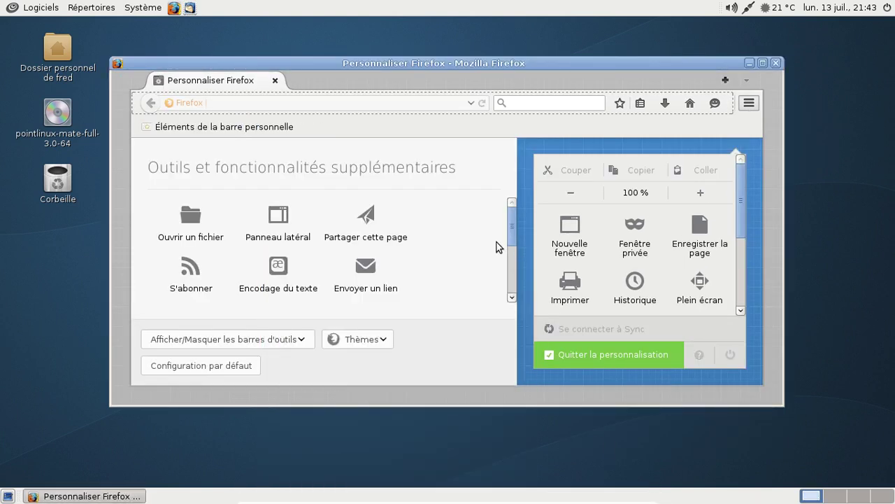
{"action": "scroll", "coordinate": [490, 236], "scroll_direction": "down", "scroll_amount": 3}
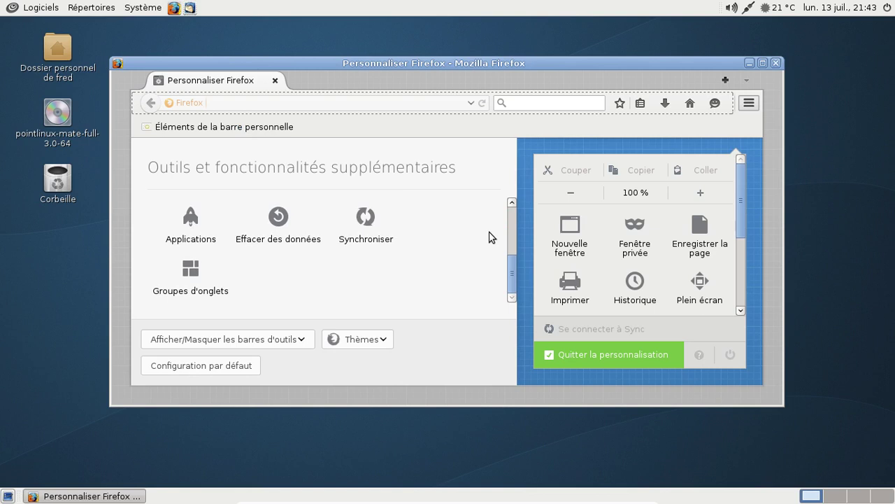
{"action": "scroll", "coordinate": [489, 236], "scroll_direction": "up", "scroll_amount": 3}
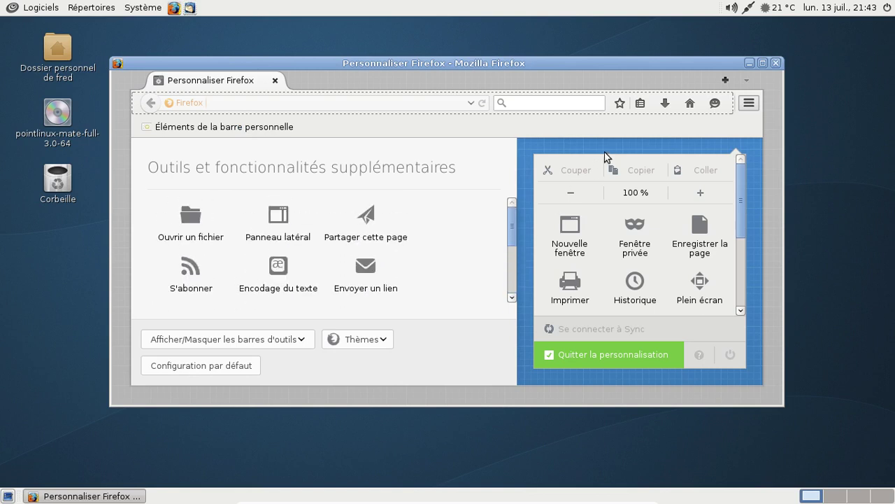
{"action": "key", "text": "Escape"}
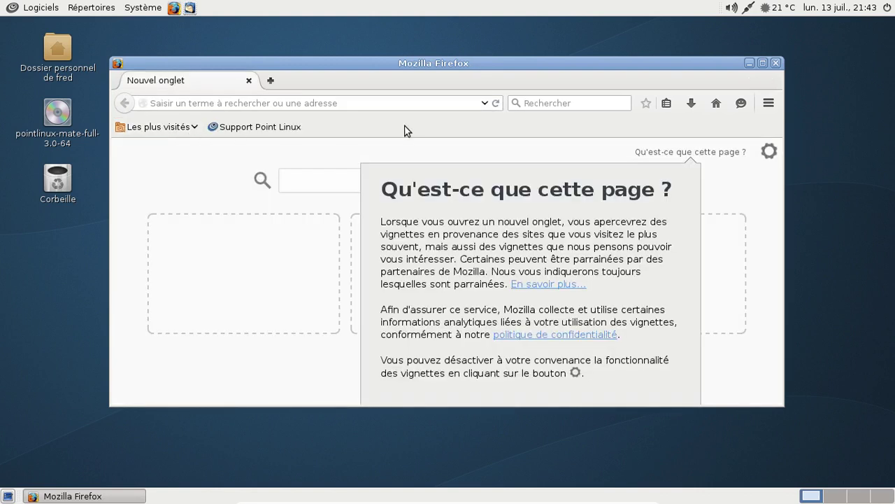
- Dismiss the new-tab explanation panel and load pointlinux.org in the address bar
{"action": "left_click", "coordinate": [715, 171]}
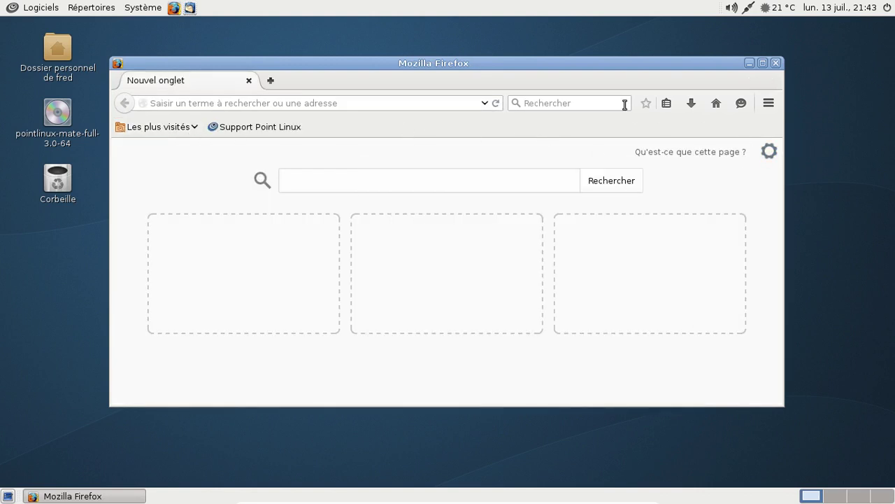
{"action": "left_click", "coordinate": [305, 102]}
{"action": "type", "text": "point"}
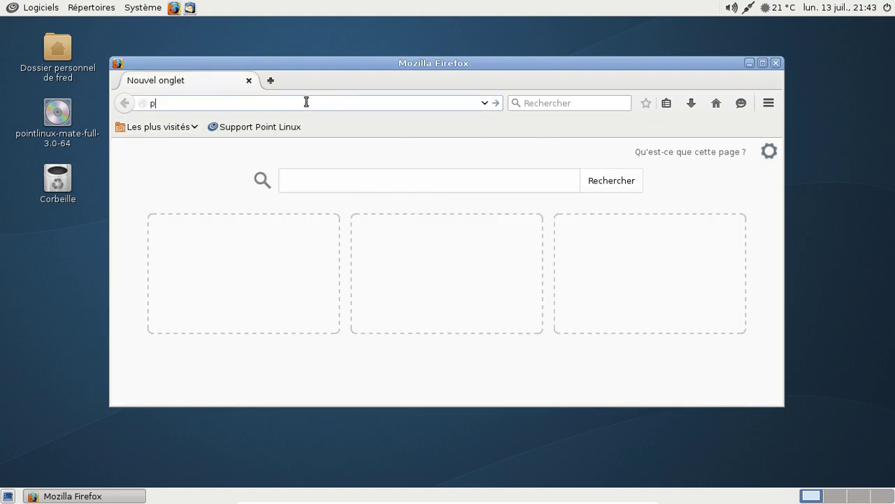
{"action": "key", "text": "Down"}
{"action": "key", "text": "BackSpace"}
{"action": "key", "text": "BackSpace"}
{"action": "key", "text": "BackSpace"}
{"action": "key", "text": "BackSpace"}
{"action": "key", "text": "BackSpace"}
{"action": "key", "text": "BackSpace"}
{"action": "key", "text": "BackSpace"}
{"action": "key", "text": "BackSpace"}
{"action": "key", "text": "BackSpace"}
{"action": "key", "text": "BackSpace"}
{"action": "key", "text": "BackSpace"}
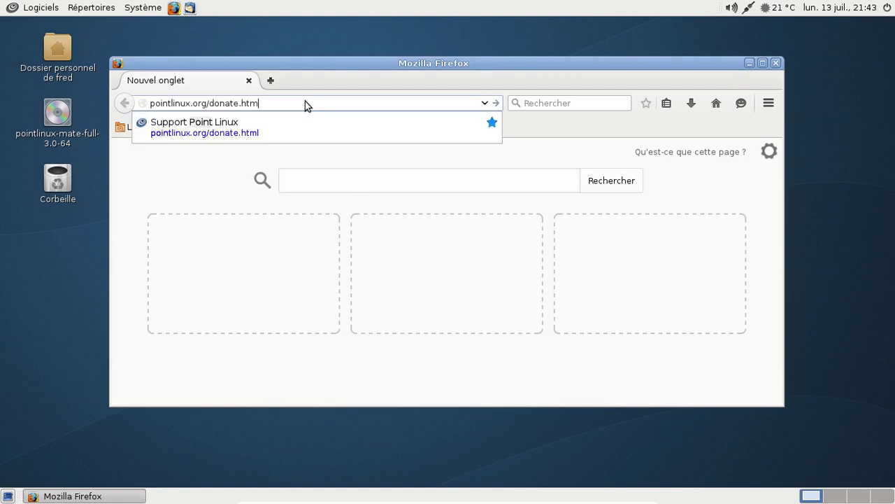
{"action": "key", "text": "Return"}
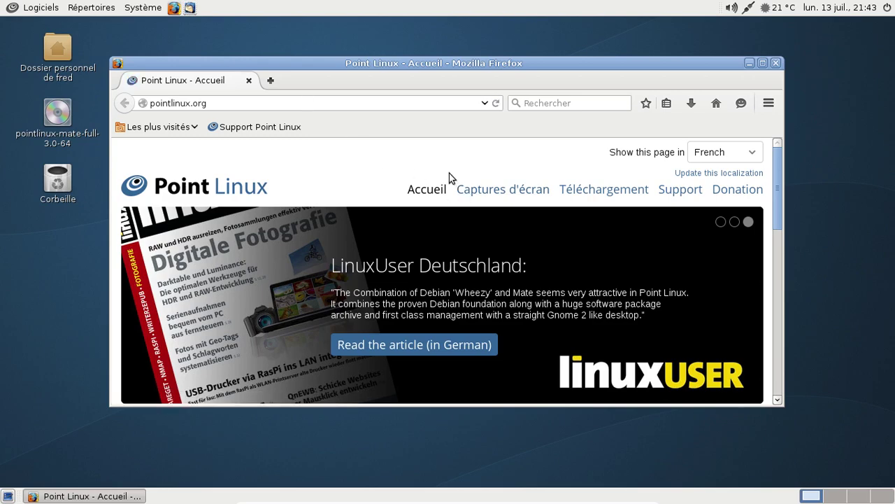
- Scroll through the Point Linux homepage and briefly view the search engine list
{"action": "scroll", "coordinate": [449, 173], "scroll_direction": "down", "scroll_amount": 5}
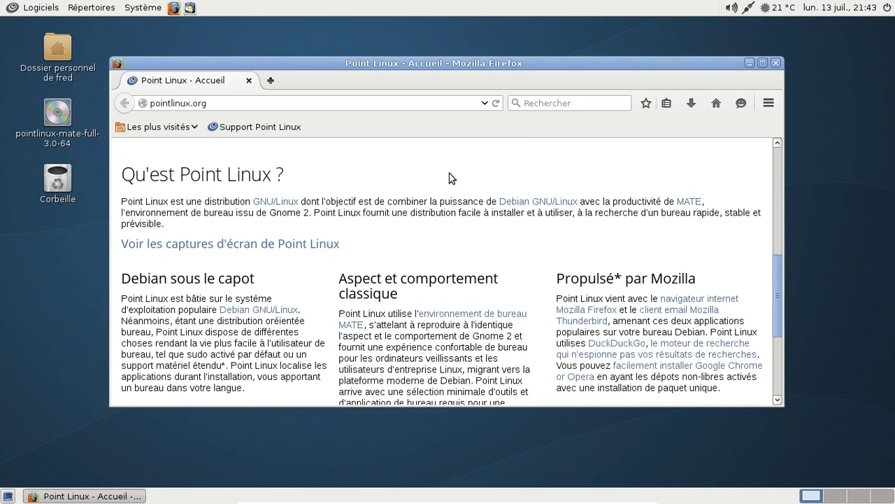
{"action": "scroll", "coordinate": [449, 177], "scroll_direction": "down", "scroll_amount": 5}
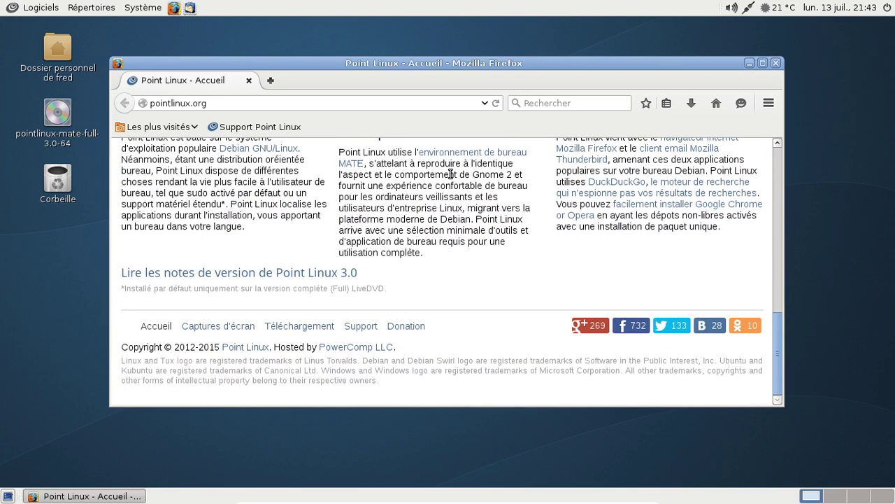
{"action": "scroll", "coordinate": [450, 174], "scroll_direction": "up", "scroll_amount": 2}
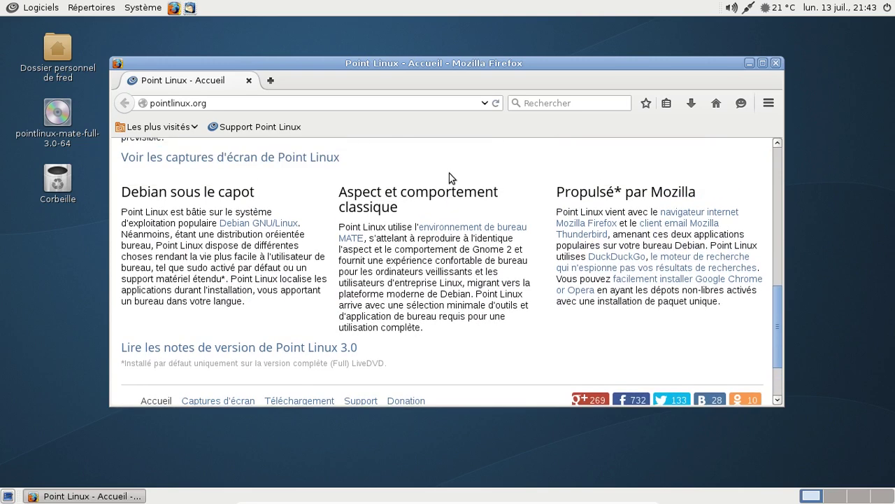
{"action": "left_click", "coordinate": [515, 103]}
{"action": "left_click", "coordinate": [710, 168]}
{"action": "scroll", "coordinate": [711, 168], "scroll_direction": "down", "scroll_amount": 2}
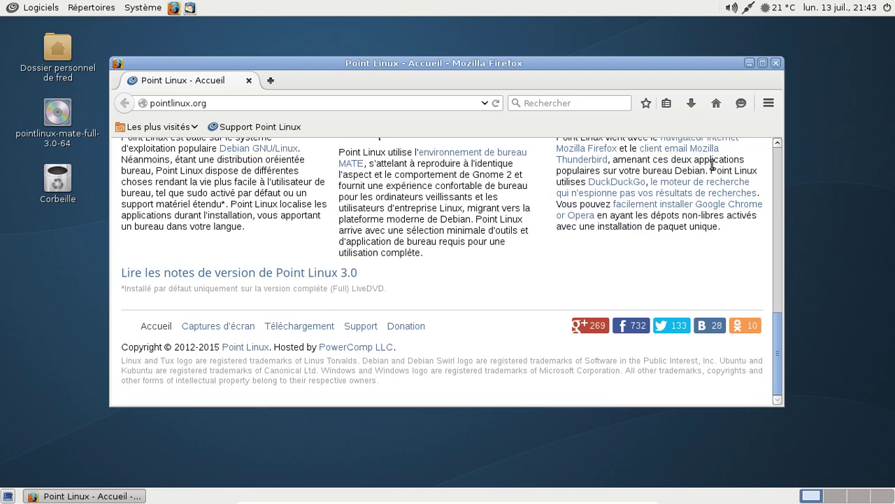
- Open the Point Linux 3.0 release notes and dismiss the data-reporting notification
{"action": "left_click", "coordinate": [327, 273]}
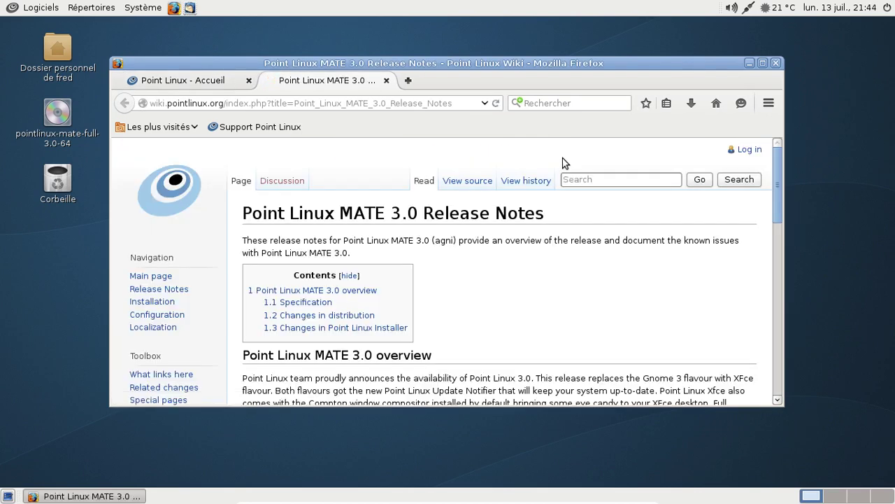
{"action": "scroll", "coordinate": [504, 217], "scroll_direction": "down", "scroll_amount": 6}
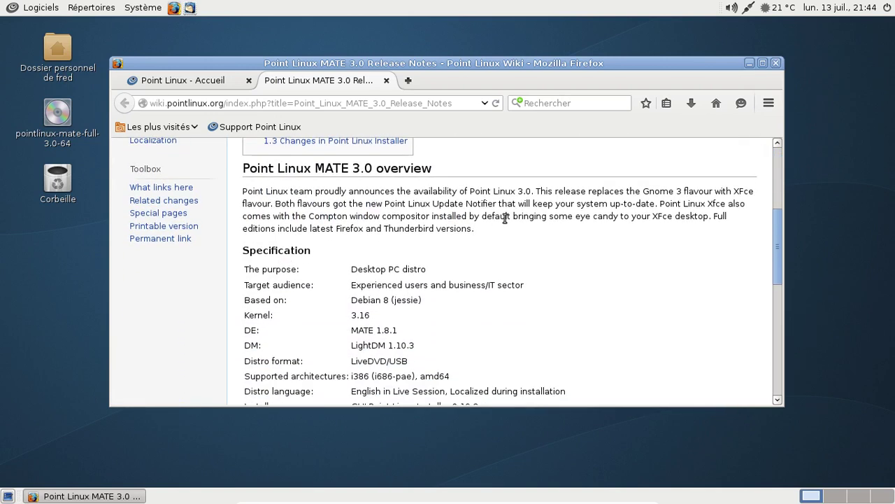
{"action": "scroll", "coordinate": [504, 218], "scroll_direction": "down", "scroll_amount": 3}
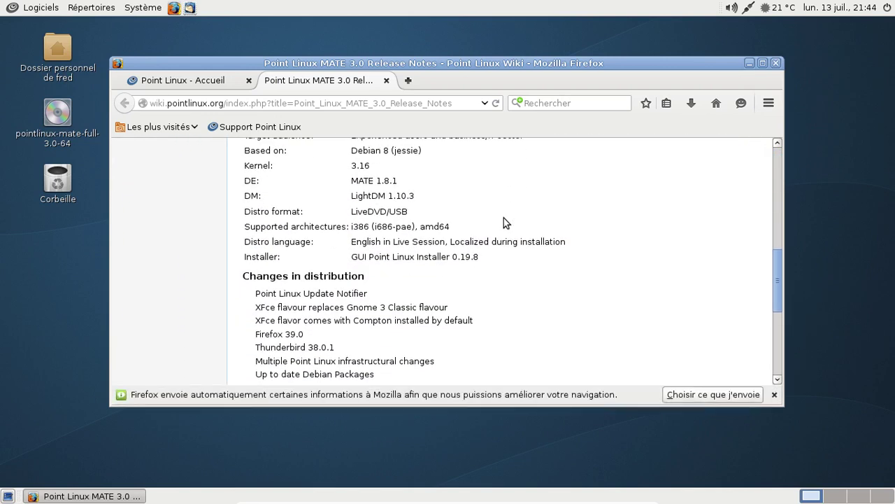
{"action": "left_click", "coordinate": [774, 393]}
- Scroll through the release notes, then close the tab and the Firefox window
{"action": "scroll", "coordinate": [611, 231], "scroll_direction": "down", "scroll_amount": 1}
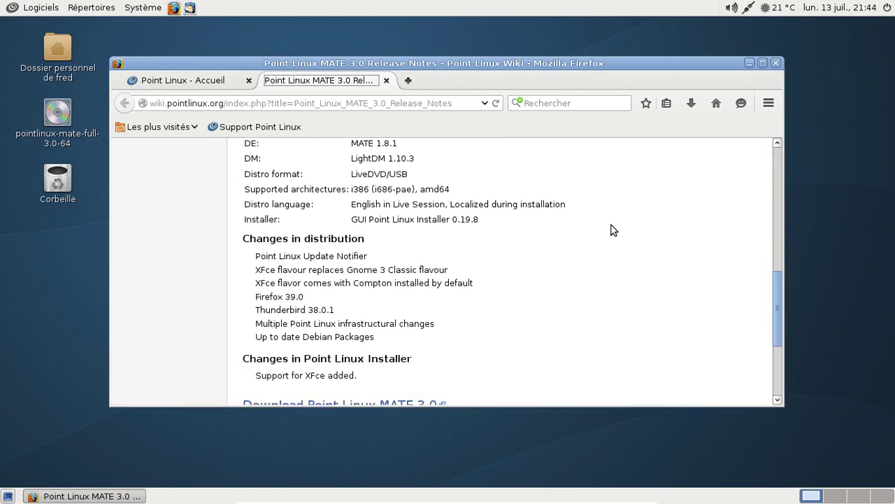
{"action": "scroll", "coordinate": [611, 231], "scroll_direction": "down", "scroll_amount": 4}
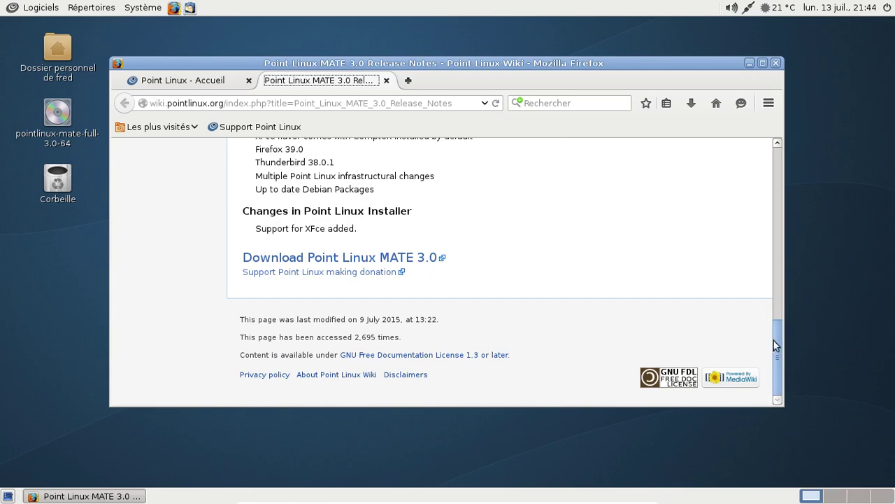
{"action": "left_click_drag", "start_coordinate": [777, 336], "coordinate": [777, 293]}
{"action": "left_click_drag", "start_coordinate": [790, 175], "coordinate": [787, 144]}
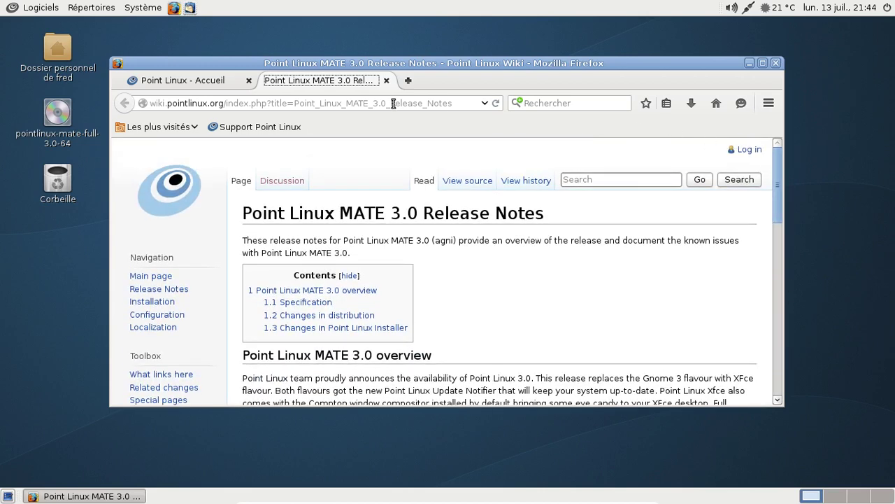
{"action": "left_click", "coordinate": [387, 82]}
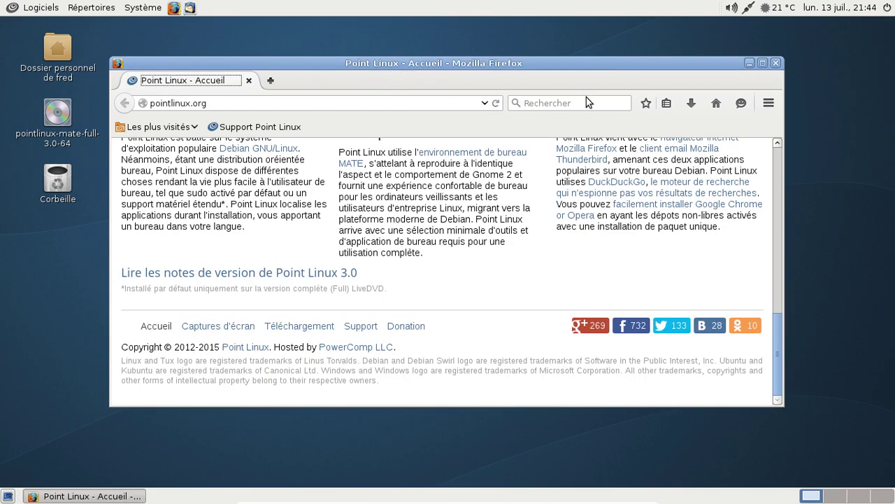
{"action": "left_click", "coordinate": [775, 63]}
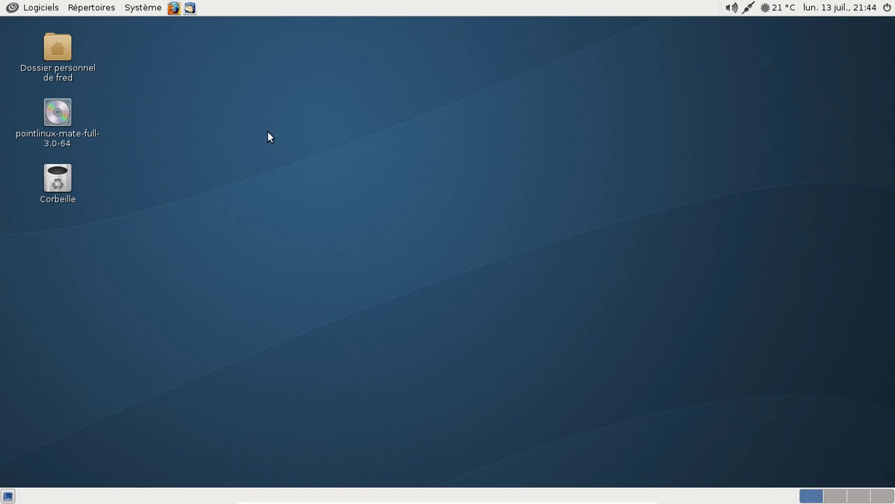
- Launch Gestionnaire de paquets Synaptic from Système > Administration
{"action": "left_click", "coordinate": [13, 9]}
{"action": "mouse_move", "coordinate": [35, 85]}
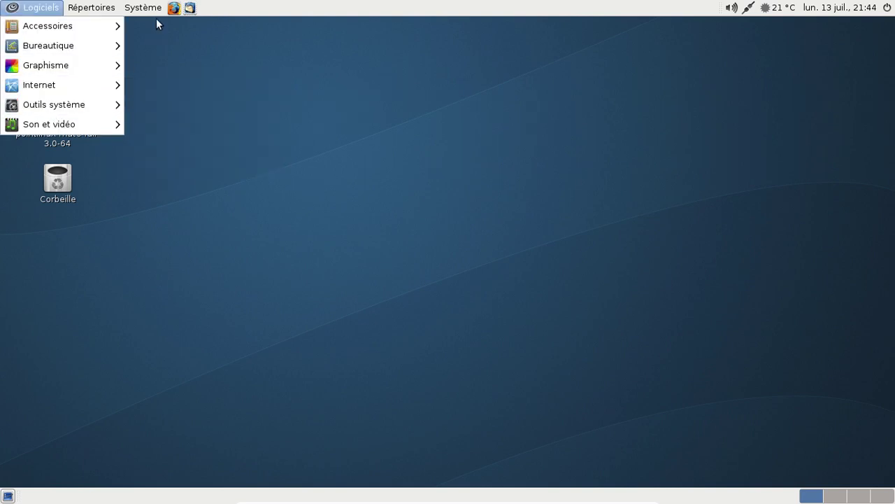
{"action": "mouse_move", "coordinate": [147, 8]}
{"action": "mouse_move", "coordinate": [154, 28]}
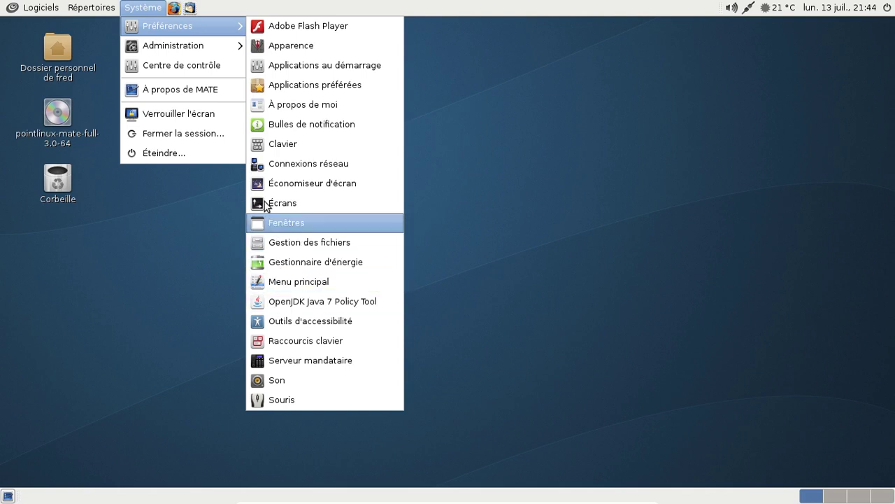
{"action": "mouse_move", "coordinate": [194, 47]}
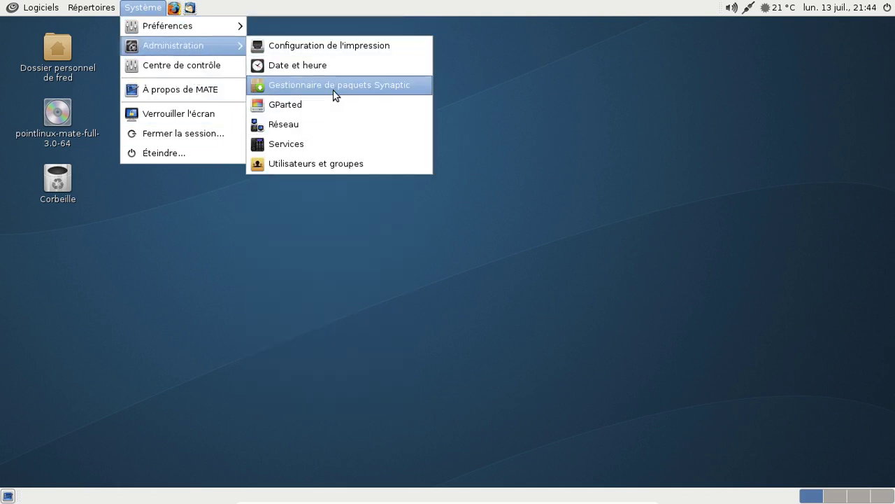
{"action": "left_click", "coordinate": [333, 89]}
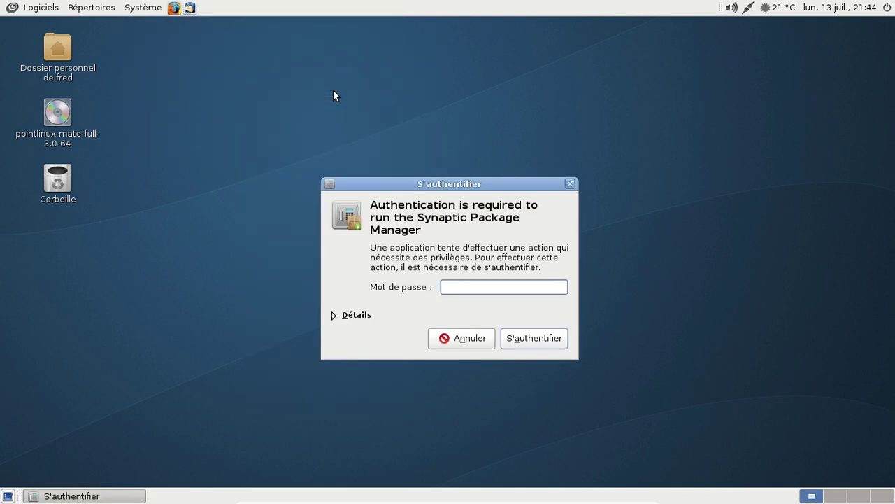
- Authenticate with the administrator password and filter Synaptic's package list for quodlibet
{"action": "type", "text": "●●●●●●●"}
{"action": "key", "text": "Return"}
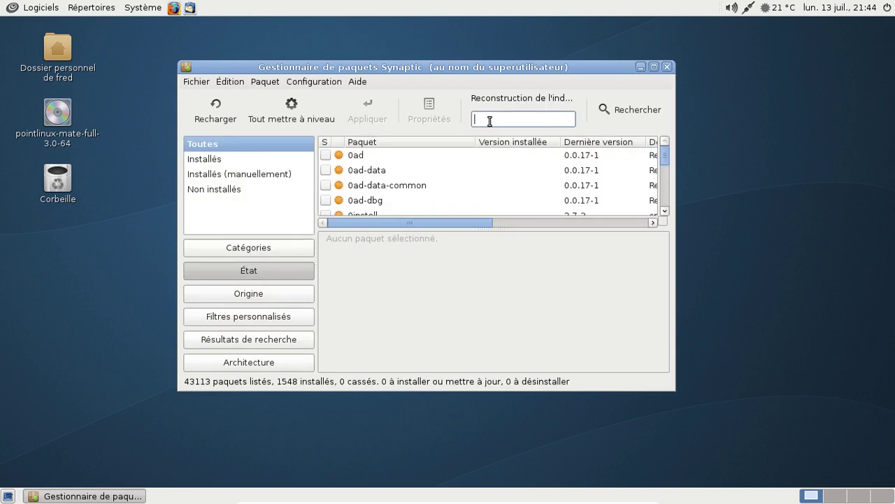
{"action": "type", "text": "quota"}
{"action": "type", "text": "ibet"}
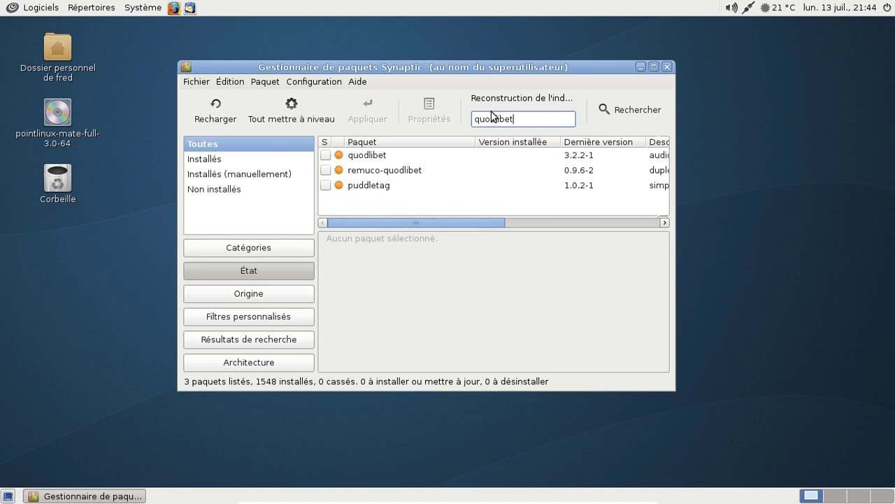
- Mark quodlibet and its dependencies for installation, then apply the 25 new packages
{"action": "left_click", "coordinate": [325, 154]}
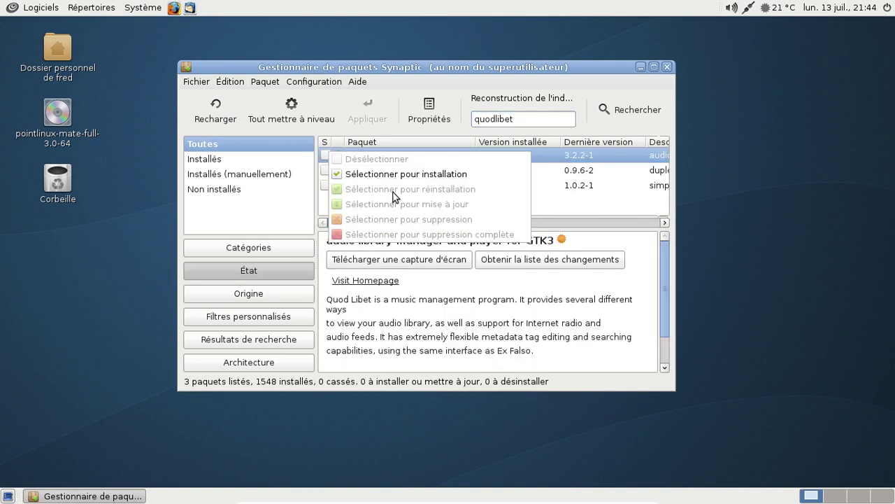
{"action": "left_click", "coordinate": [387, 174]}
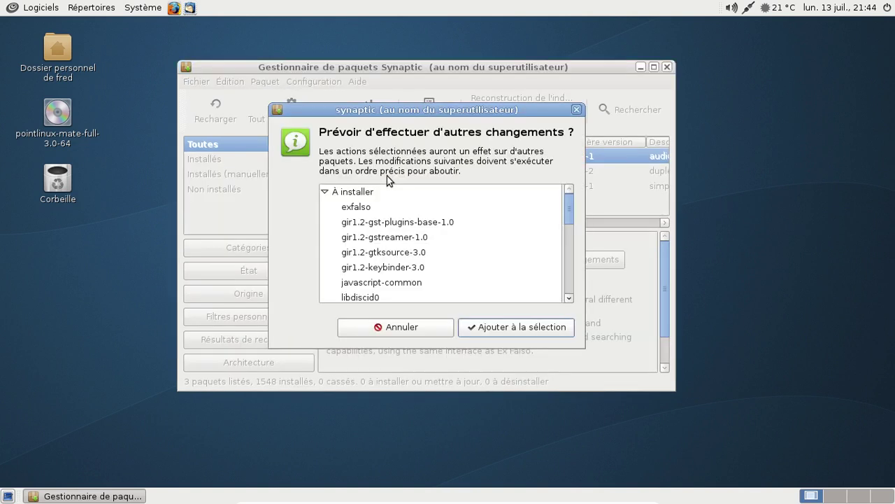
{"action": "left_click", "coordinate": [517, 327]}
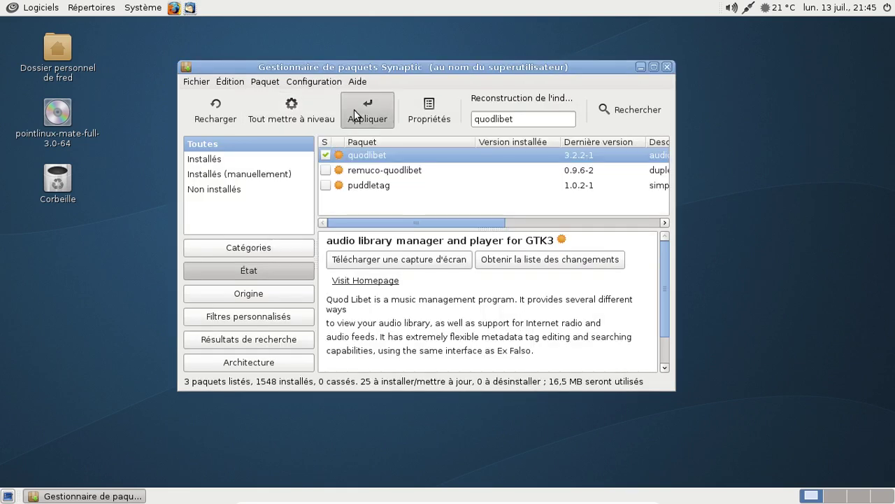
{"action": "left_click", "coordinate": [355, 114]}
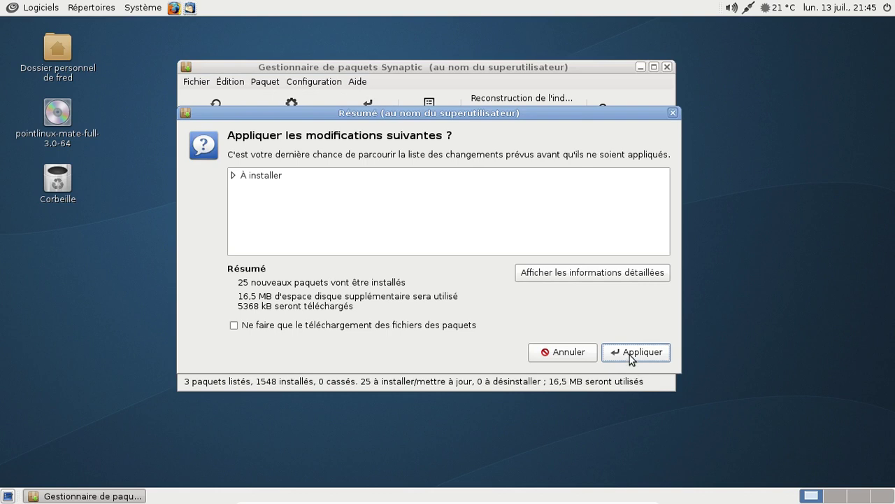
{"action": "left_click", "coordinate": [630, 354]}
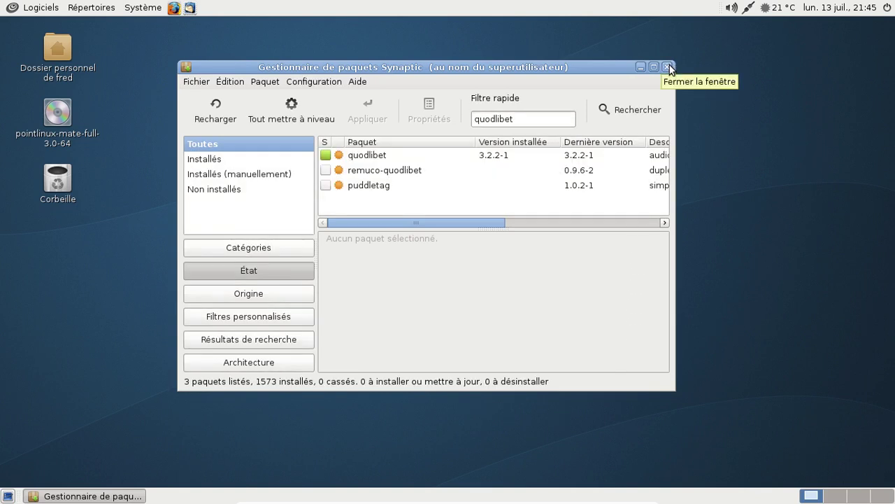
- Replace the quodlibet filter with 'flash' to list Flash-related packages
{"action": "left_click_drag", "start_coordinate": [521, 122], "coordinate": [474, 120]}
{"action": "key", "text": "BackSpace"}
{"action": "type", "text": "fla"}
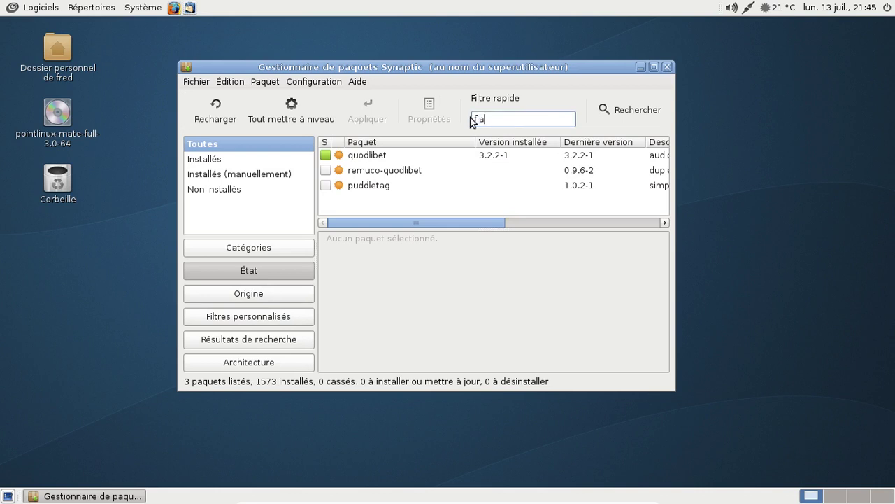
{"action": "type", "text": "sh"}
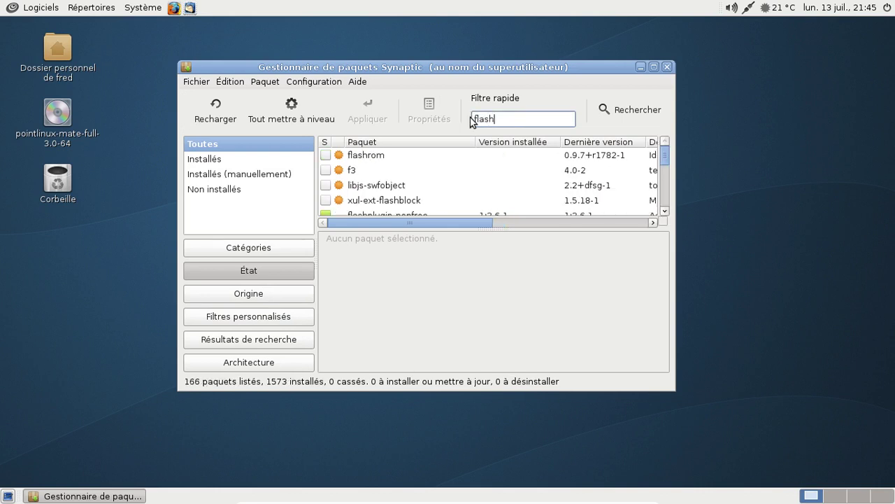
{"action": "left_click", "coordinate": [665, 212]}
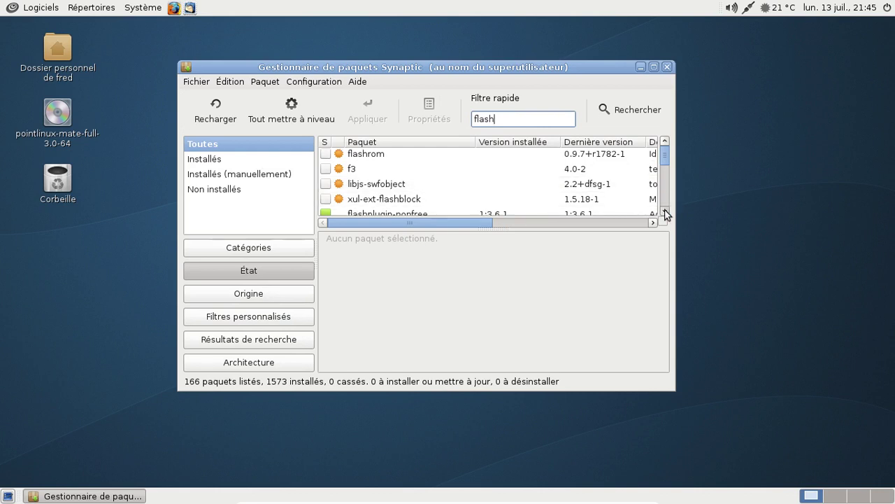
{"action": "left_click", "coordinate": [665, 212]}
- Mark flashplugin-nonfree for complete removal and apply the removal
{"action": "left_click", "coordinate": [452, 198]}
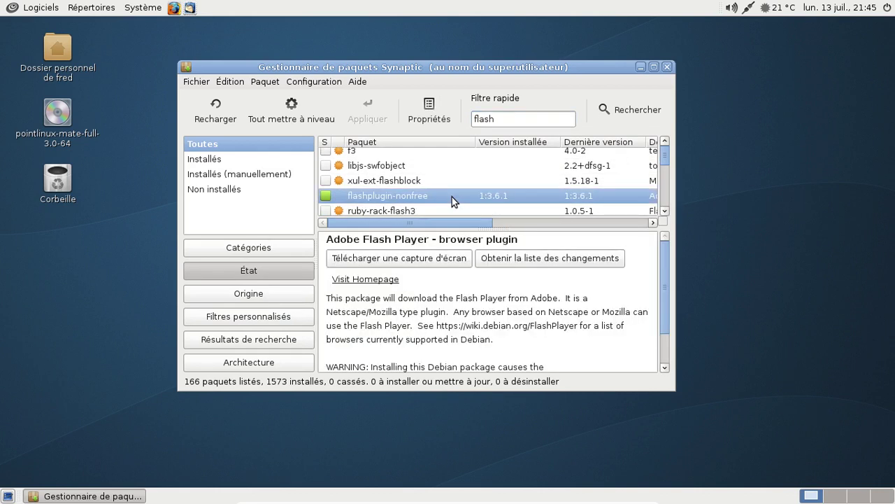
{"action": "right_click", "coordinate": [451, 197]}
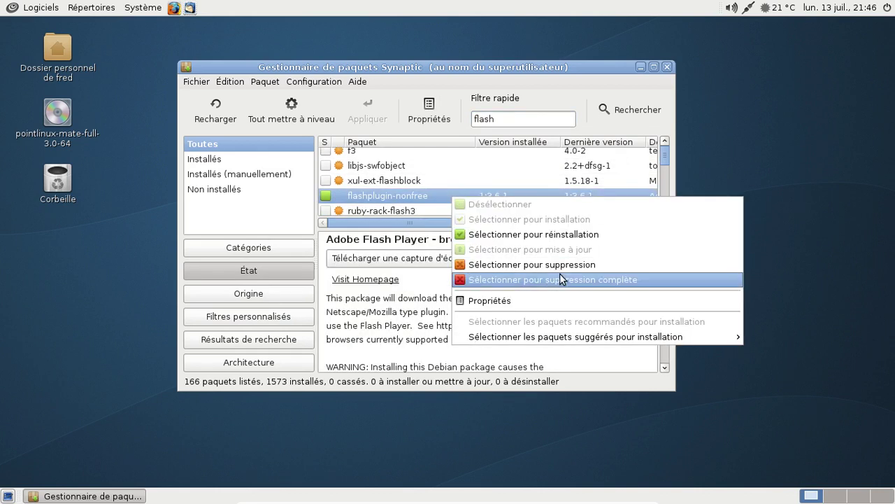
{"action": "left_click", "coordinate": [561, 276]}
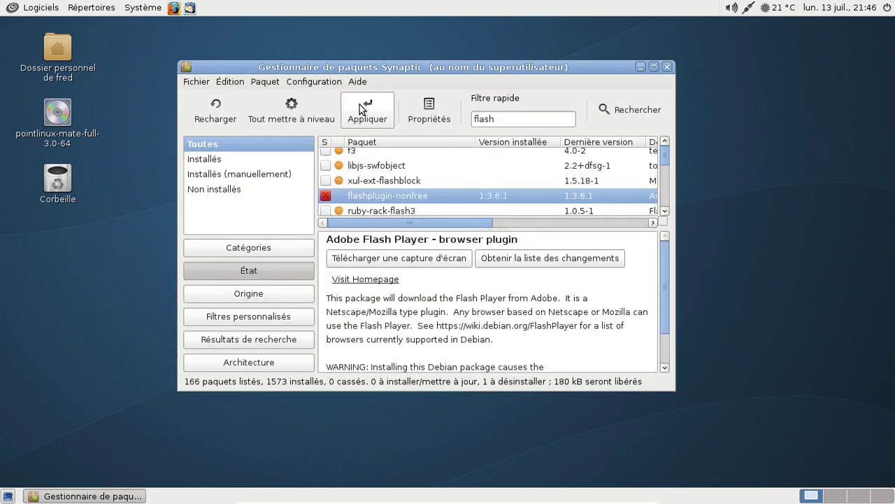
{"action": "left_click", "coordinate": [362, 109]}
{"action": "left_click", "coordinate": [627, 349]}
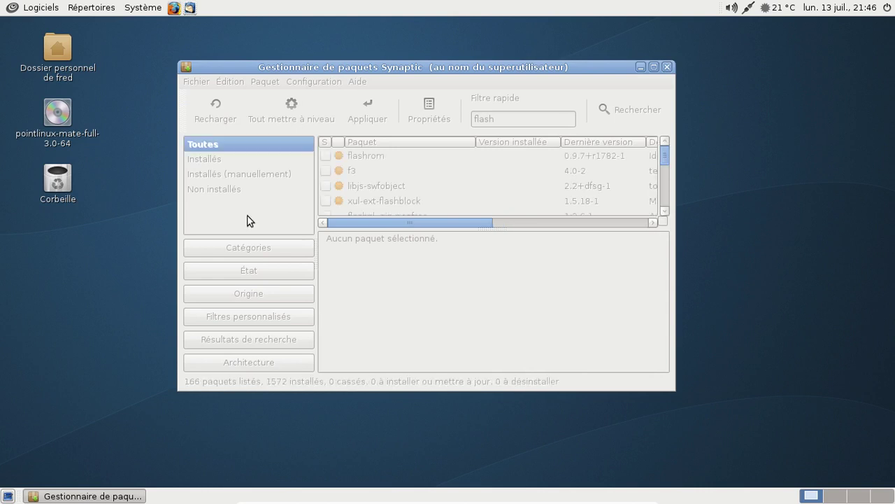
- Change the quick filter from 'flash' to 'gstreamer' and inspect qtgstreamer-plugins
{"action": "scroll", "coordinate": [492, 179], "scroll_direction": "down", "scroll_amount": 1}
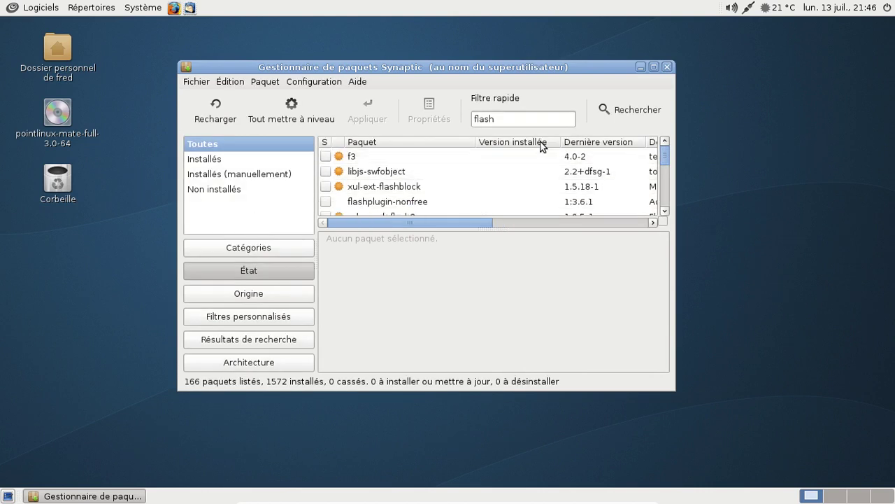
{"action": "left_click", "coordinate": [534, 119]}
{"action": "double_click", "coordinate": [534, 118]}
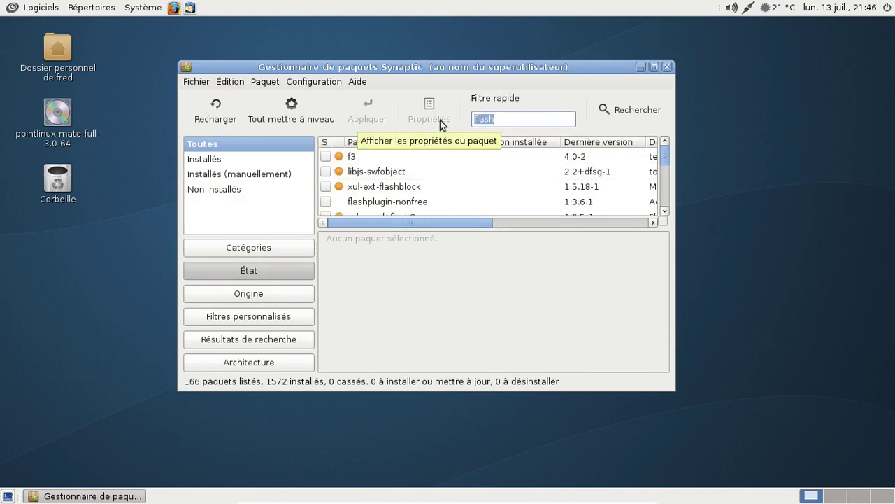
{"action": "key", "text": "BackSpace"}
{"action": "type", "text": "gstreamer"}
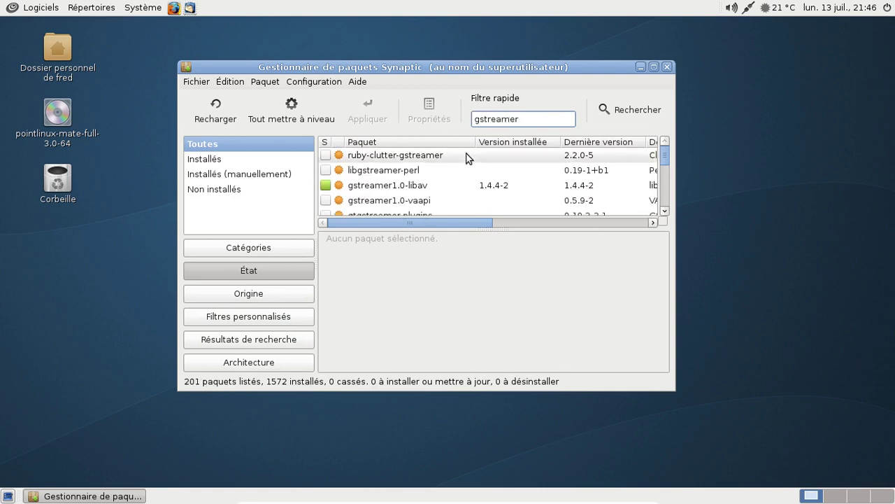
{"action": "scroll", "coordinate": [469, 164], "scroll_direction": "down", "scroll_amount": 2}
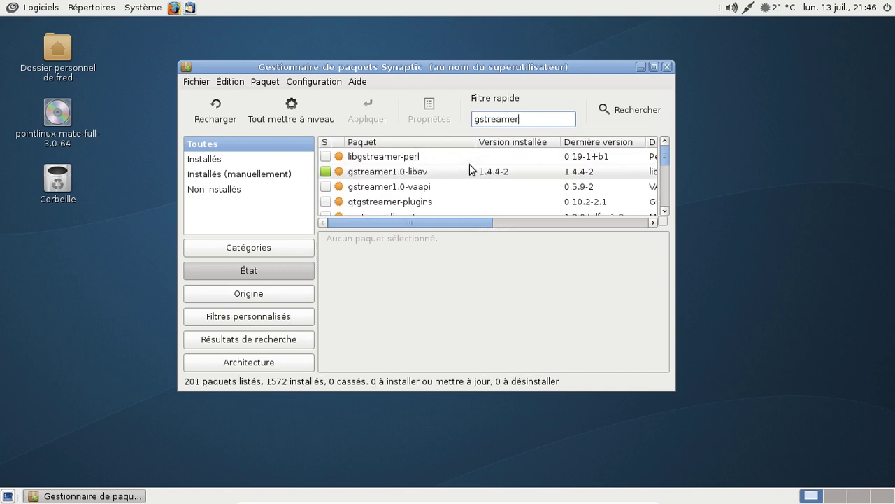
{"action": "left_click", "coordinate": [445, 188]}
{"action": "right_click", "coordinate": [447, 187]}
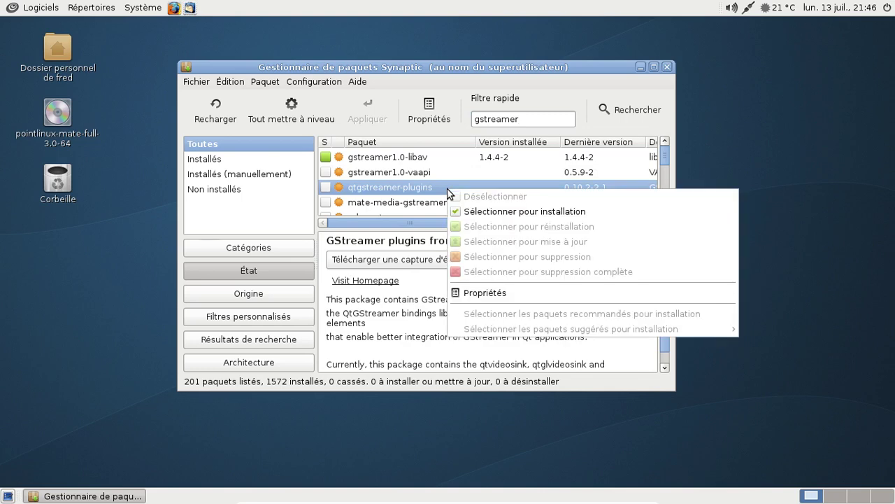
{"action": "left_click", "coordinate": [434, 174]}
- Find gstreamer1.0-fluendo-mp3 in the list and mark it for installation
{"action": "scroll", "coordinate": [461, 166], "scroll_direction": "down", "scroll_amount": 8}
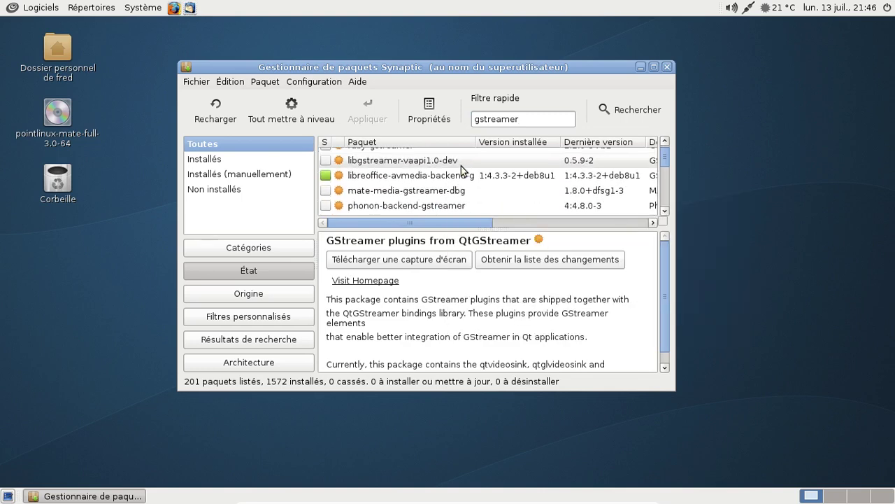
{"action": "scroll", "coordinate": [461, 166], "scroll_direction": "down", "scroll_amount": 3}
{"action": "scroll", "coordinate": [461, 165], "scroll_direction": "up", "scroll_amount": 2}
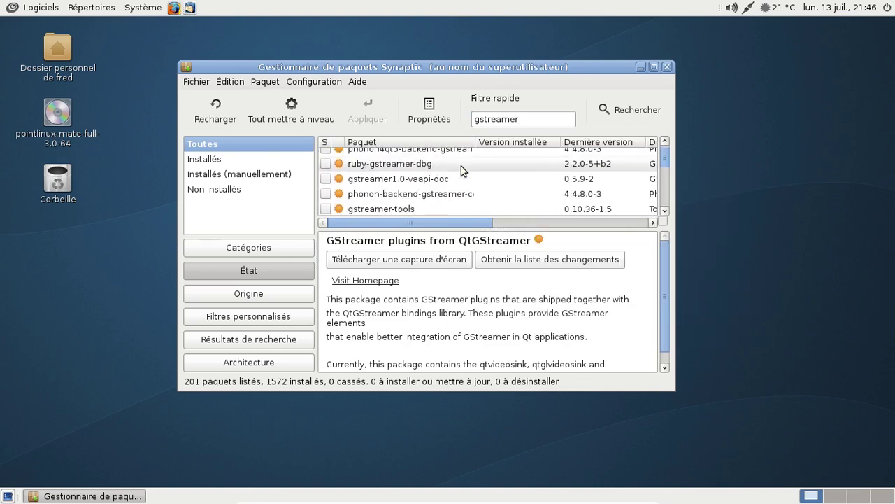
{"action": "scroll", "coordinate": [461, 166], "scroll_direction": "down", "scroll_amount": 5}
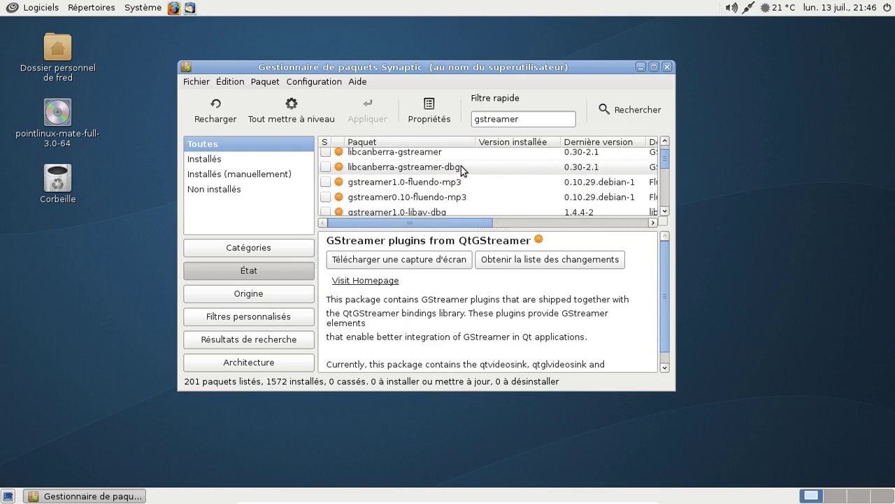
{"action": "left_click", "coordinate": [461, 167]}
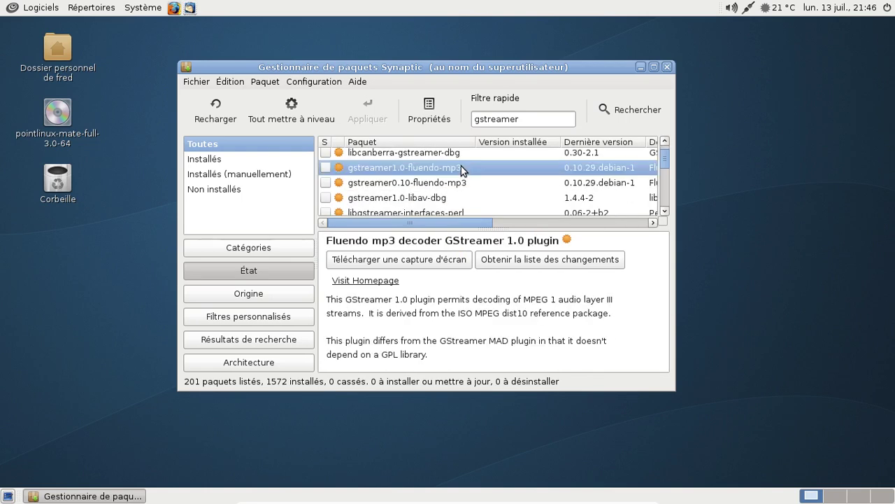
{"action": "right_click", "coordinate": [461, 167]}
{"action": "left_click", "coordinate": [433, 176]}
{"action": "left_click", "coordinate": [439, 179]}
{"action": "left_click", "coordinate": [492, 163]}
{"action": "right_click", "coordinate": [490, 162]}
{"action": "left_click", "coordinate": [535, 188]}
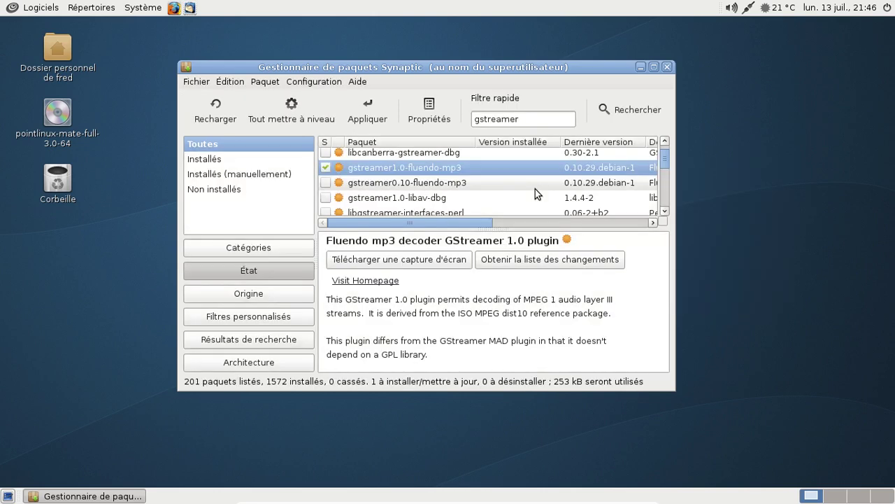
{"action": "scroll", "coordinate": [523, 158], "scroll_direction": "down", "scroll_amount": 1}
{"action": "scroll", "coordinate": [524, 158], "scroll_direction": "down", "scroll_amount": 6}
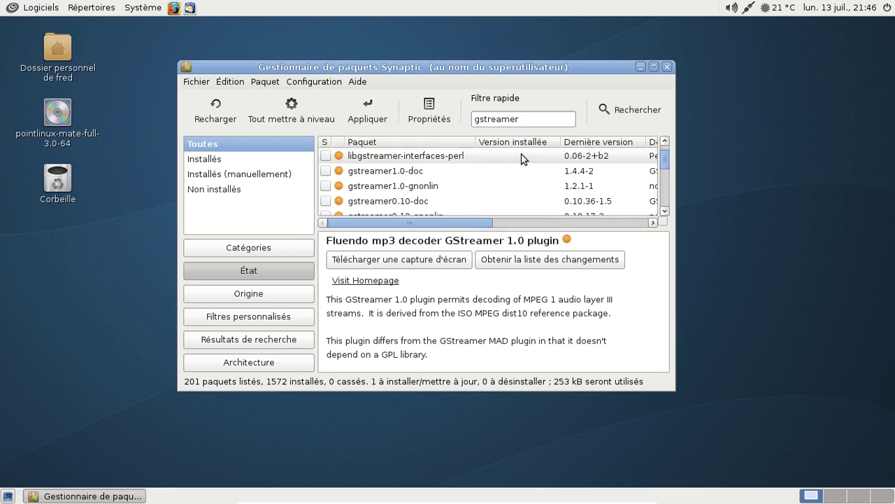
{"action": "scroll", "coordinate": [524, 158], "scroll_direction": "down", "scroll_amount": 1}
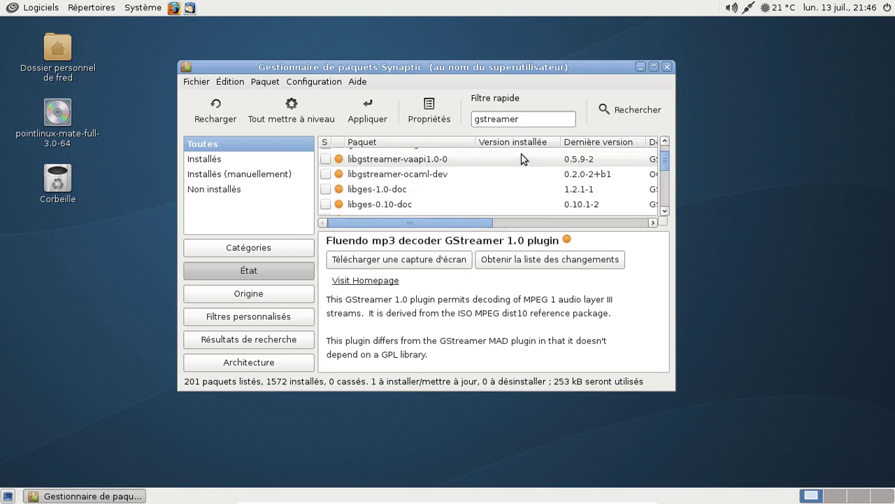
{"action": "scroll", "coordinate": [523, 158], "scroll_direction": "down", "scroll_amount": 5}
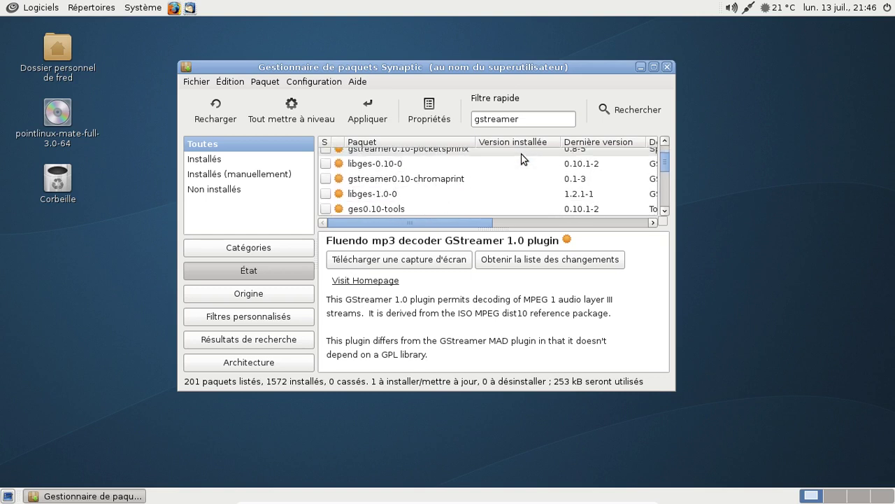
{"action": "scroll", "coordinate": [523, 158], "scroll_direction": "down", "scroll_amount": 1}
{"action": "scroll", "coordinate": [523, 158], "scroll_direction": "down", "scroll_amount": 4}
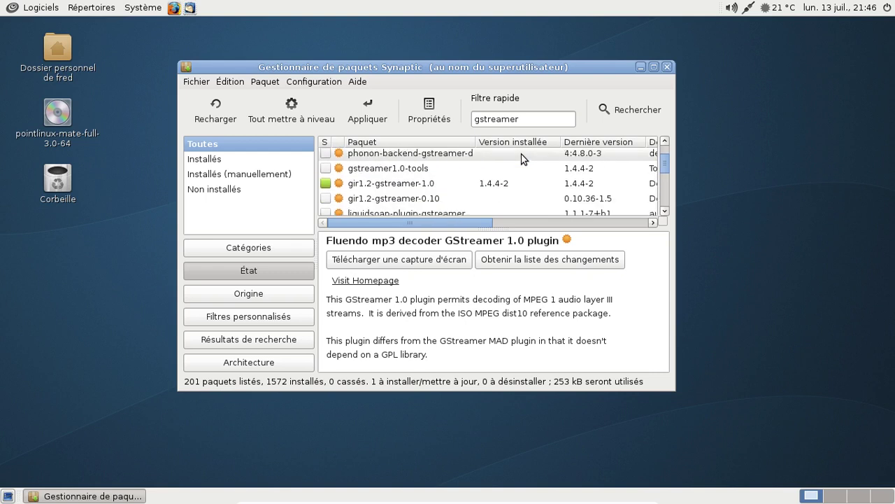
{"action": "scroll", "coordinate": [523, 158], "scroll_direction": "down", "scroll_amount": 1}
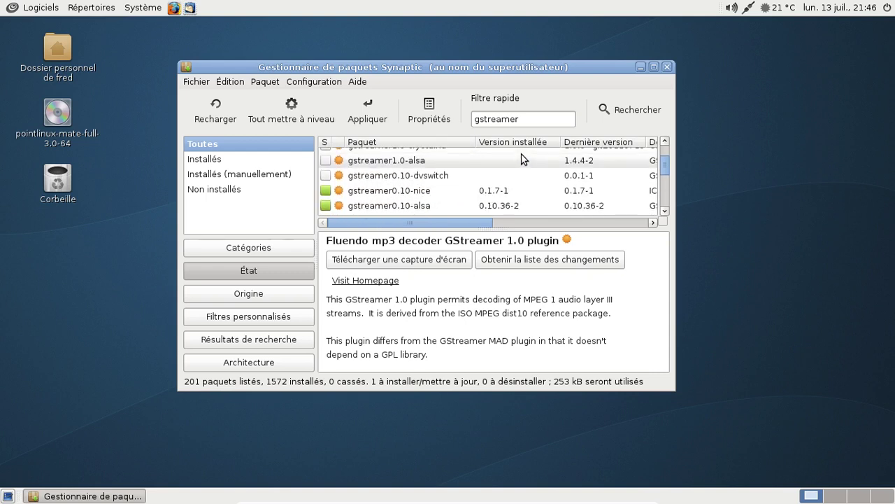
{"action": "scroll", "coordinate": [523, 158], "scroll_direction": "down", "scroll_amount": 4}
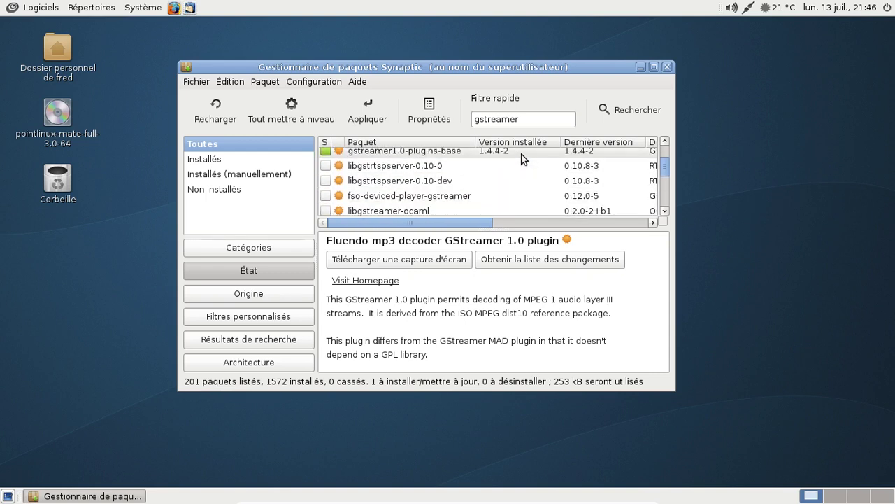
{"action": "scroll", "coordinate": [523, 158], "scroll_direction": "down", "scroll_amount": 4}
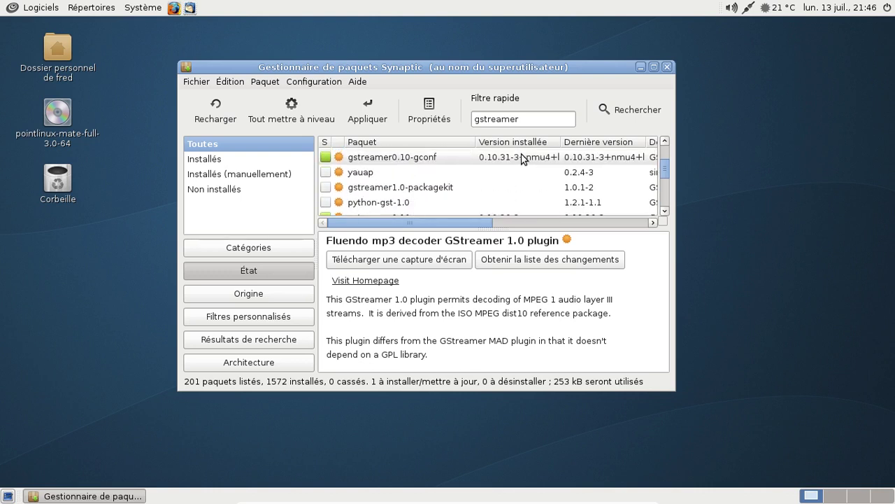
{"action": "scroll", "coordinate": [523, 158], "scroll_direction": "down", "scroll_amount": 4}
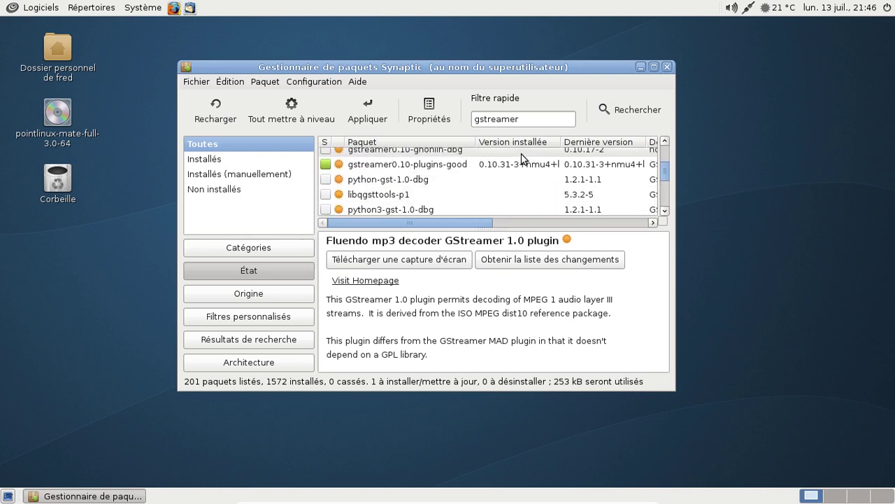
{"action": "scroll", "coordinate": [523, 158], "scroll_direction": "down", "scroll_amount": 4}
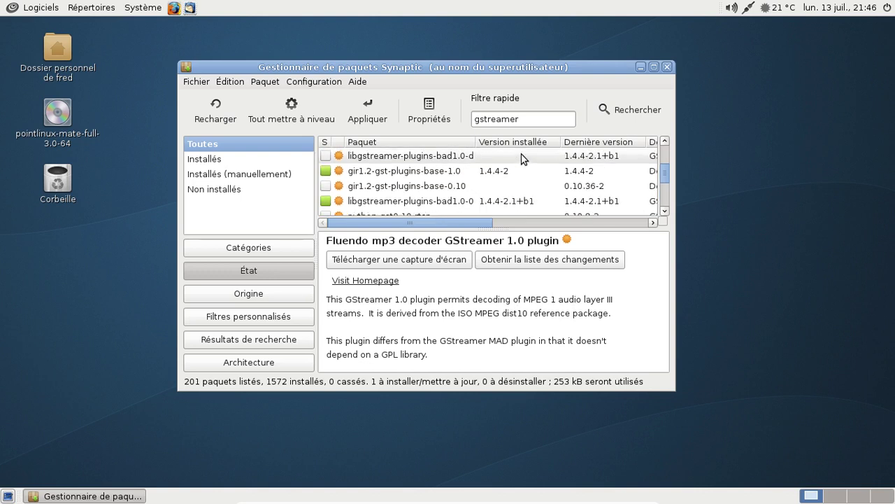
{"action": "scroll", "coordinate": [523, 158], "scroll_direction": "down", "scroll_amount": 4}
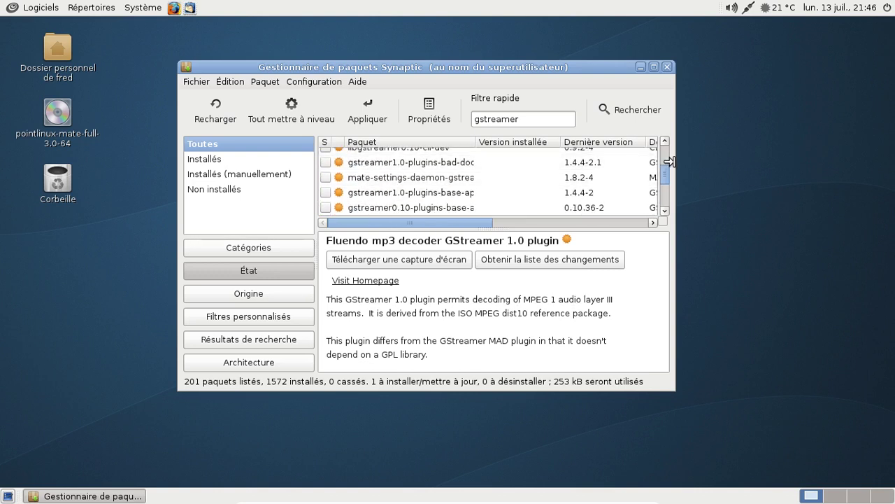
{"action": "left_click_drag", "start_coordinate": [674, 161], "coordinate": [783, 159]}
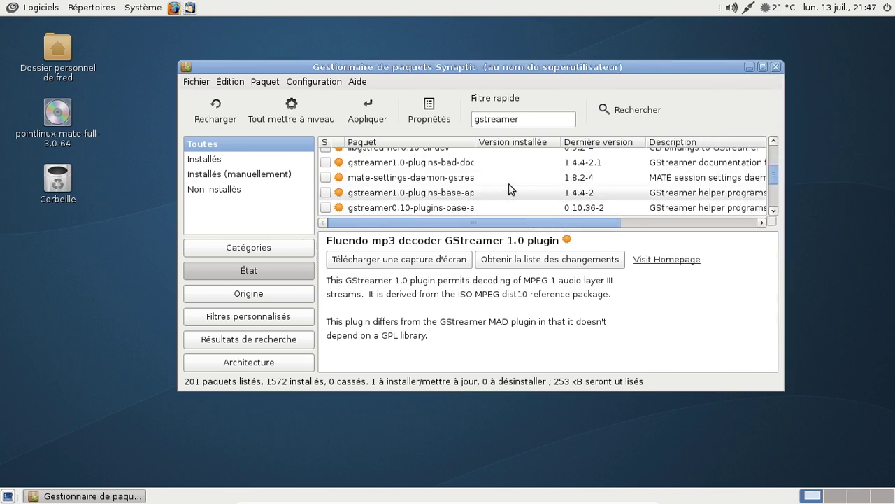
{"action": "left_click", "coordinate": [458, 195]}
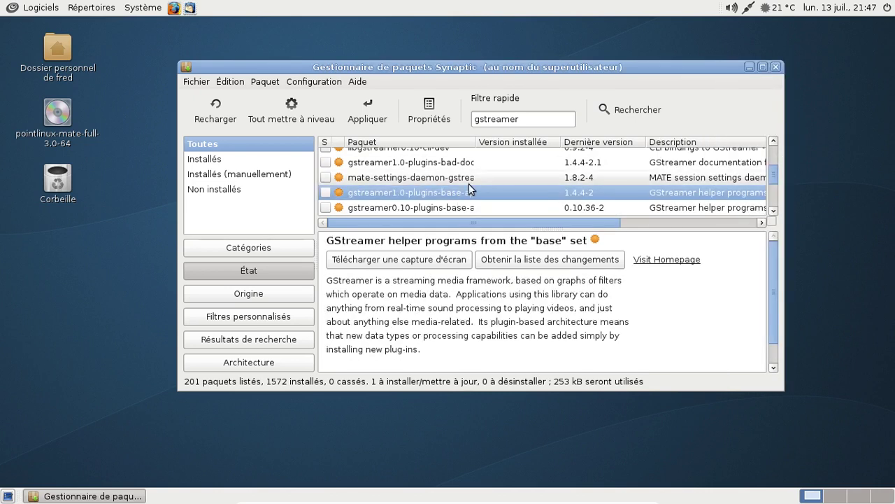
{"action": "left_click_drag", "start_coordinate": [475, 141], "coordinate": [537, 140]}
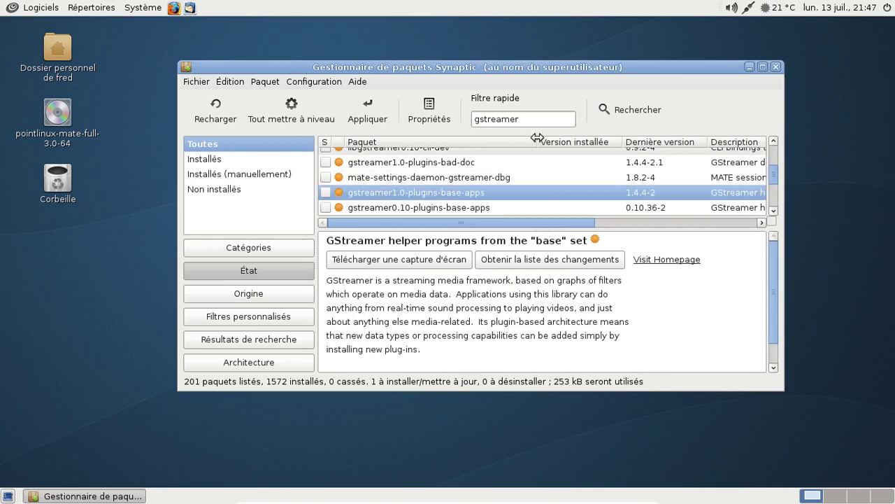
{"action": "scroll", "coordinate": [529, 171], "scroll_direction": "down", "scroll_amount": 1}
{"action": "scroll", "coordinate": [529, 172], "scroll_direction": "down", "scroll_amount": 7}
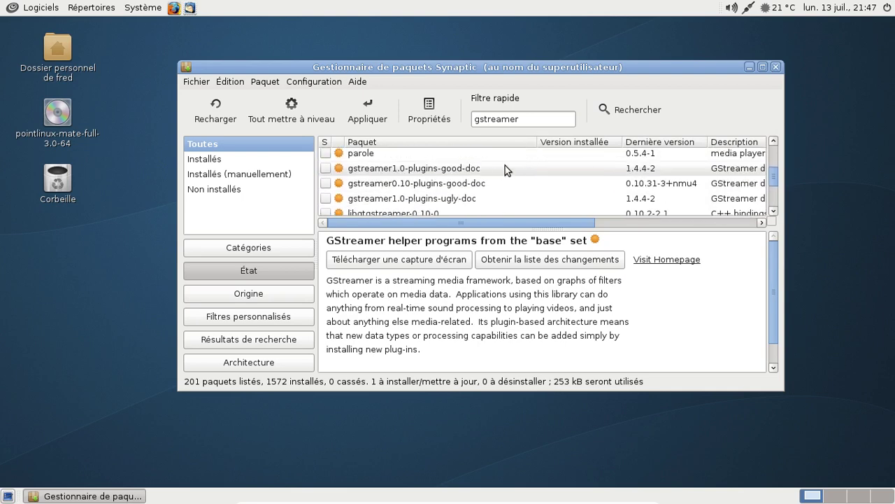
{"action": "scroll", "coordinate": [506, 168], "scroll_direction": "down", "scroll_amount": 4}
{"action": "scroll", "coordinate": [507, 170], "scroll_direction": "down", "scroll_amount": 2}
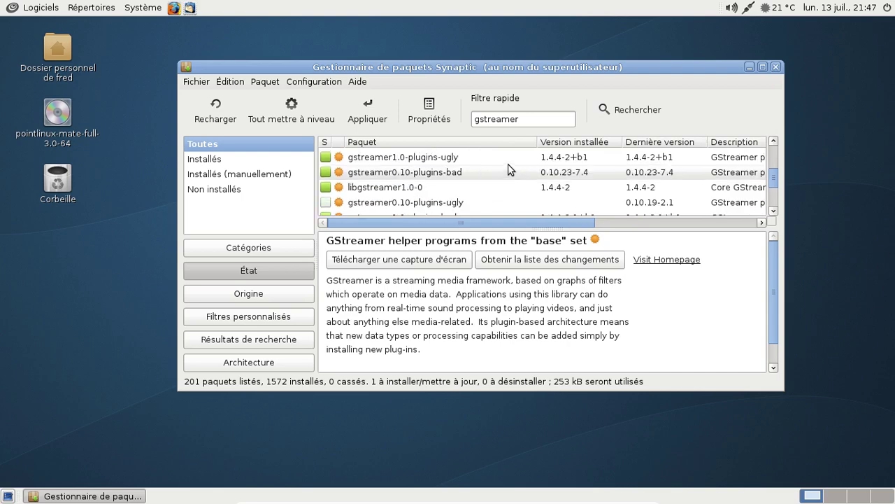
{"action": "scroll", "coordinate": [508, 169], "scroll_direction": "down", "scroll_amount": 1}
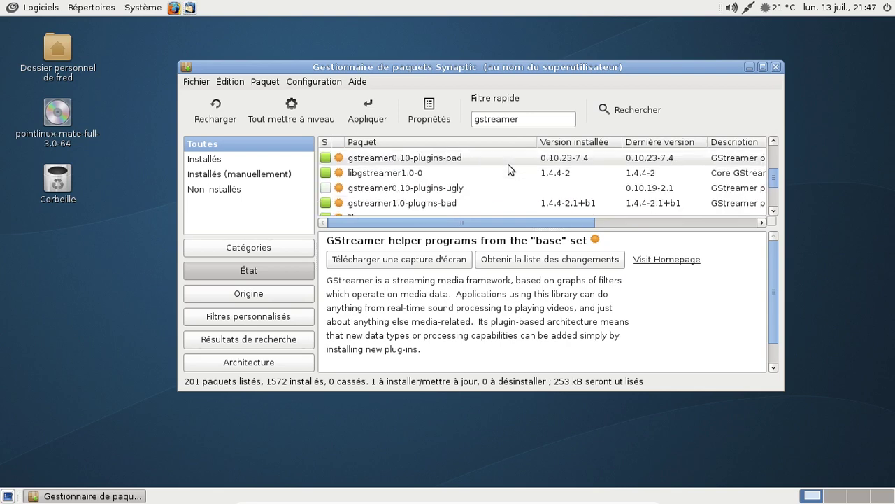
{"action": "scroll", "coordinate": [508, 168], "scroll_direction": "down", "scroll_amount": 8}
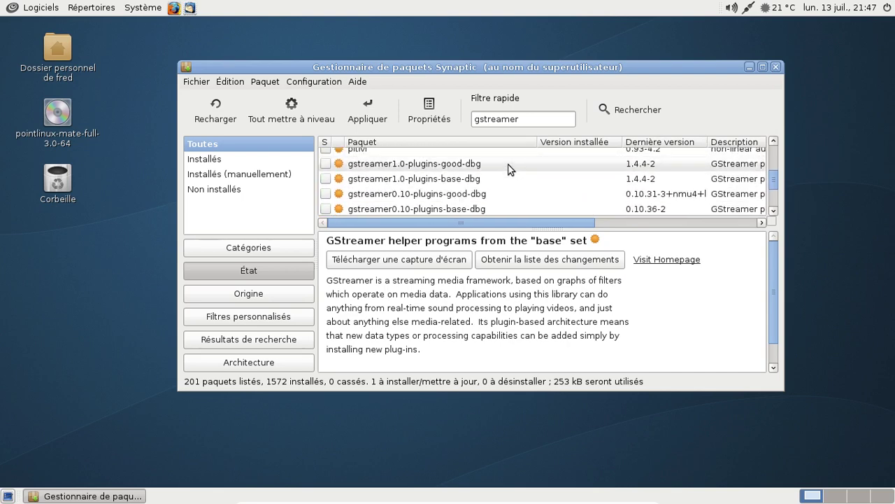
{"action": "scroll", "coordinate": [508, 169], "scroll_direction": "down", "scroll_amount": 1}
{"action": "scroll", "coordinate": [508, 168], "scroll_direction": "up", "scroll_amount": 1}
{"action": "scroll", "coordinate": [509, 169], "scroll_direction": "down", "scroll_amount": 3}
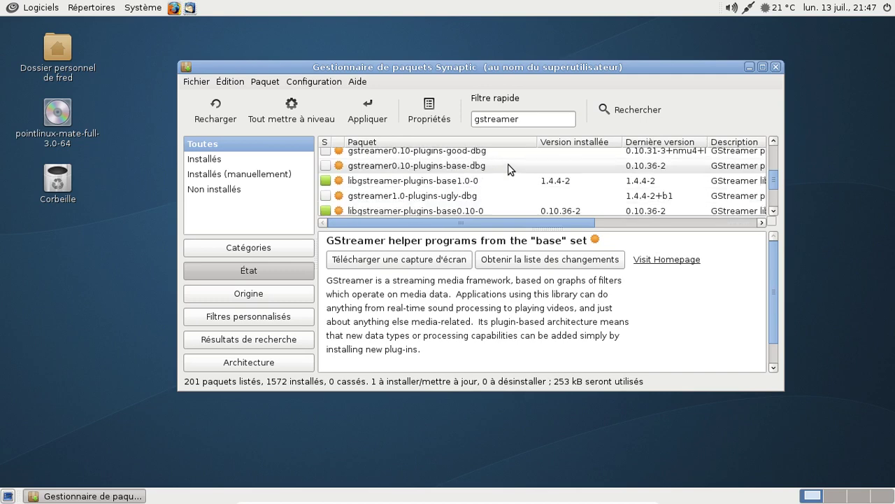
{"action": "scroll", "coordinate": [509, 169], "scroll_direction": "down", "scroll_amount": 6}
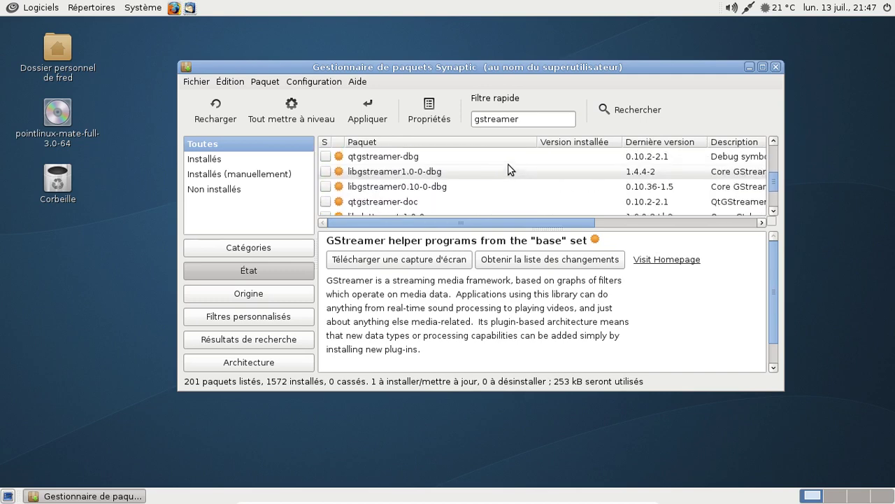
{"action": "scroll", "coordinate": [509, 169], "scroll_direction": "down", "scroll_amount": 8}
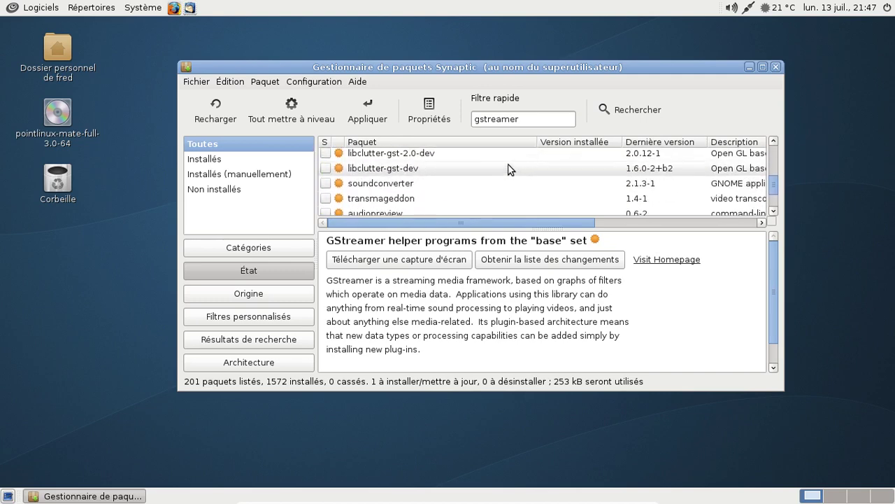
{"action": "scroll", "coordinate": [508, 169], "scroll_direction": "down", "scroll_amount": 8}
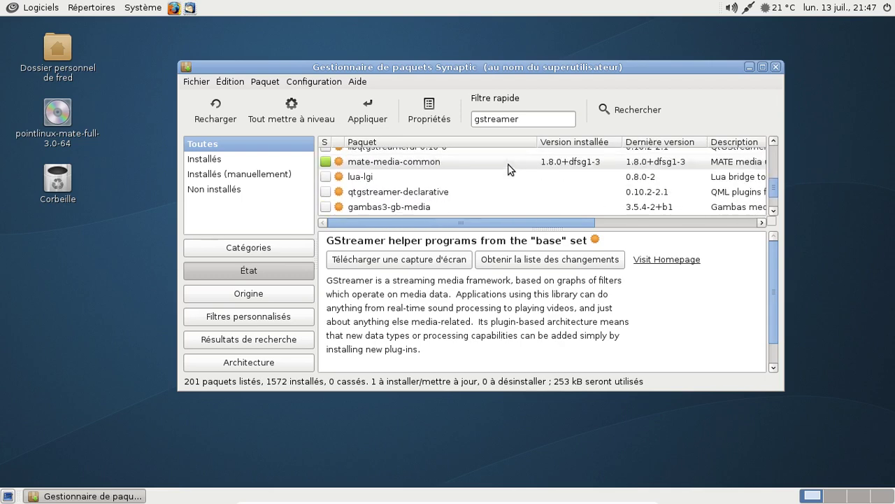
{"action": "scroll", "coordinate": [509, 169], "scroll_direction": "down", "scroll_amount": 2}
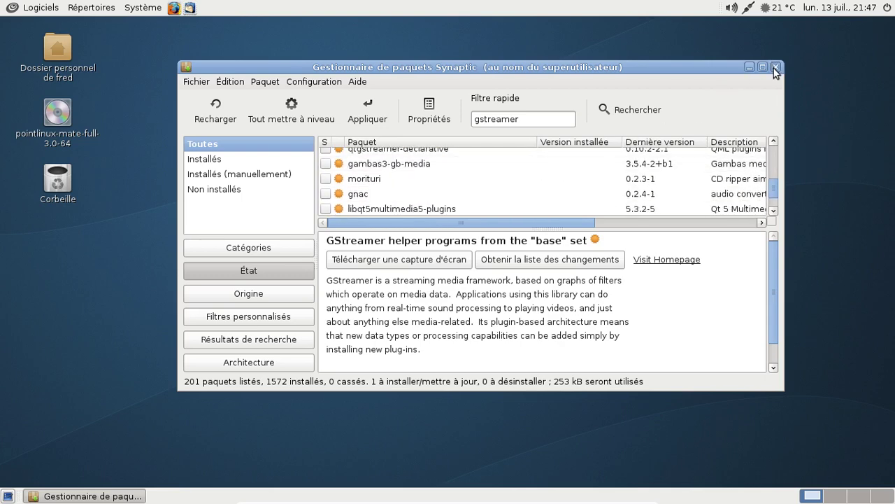
- Cancel the quit prompt, apply and confirm the pending installation, then close Synaptic
{"action": "left_click", "coordinate": [774, 68]}
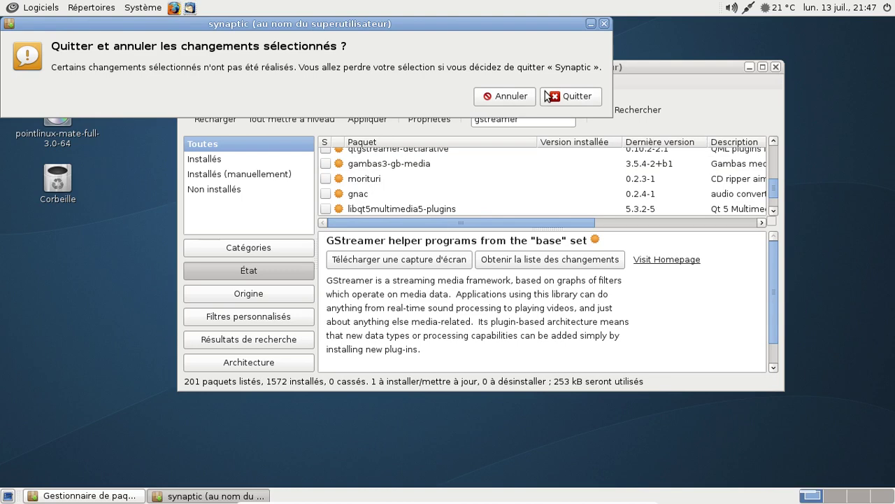
{"action": "left_click", "coordinate": [502, 95]}
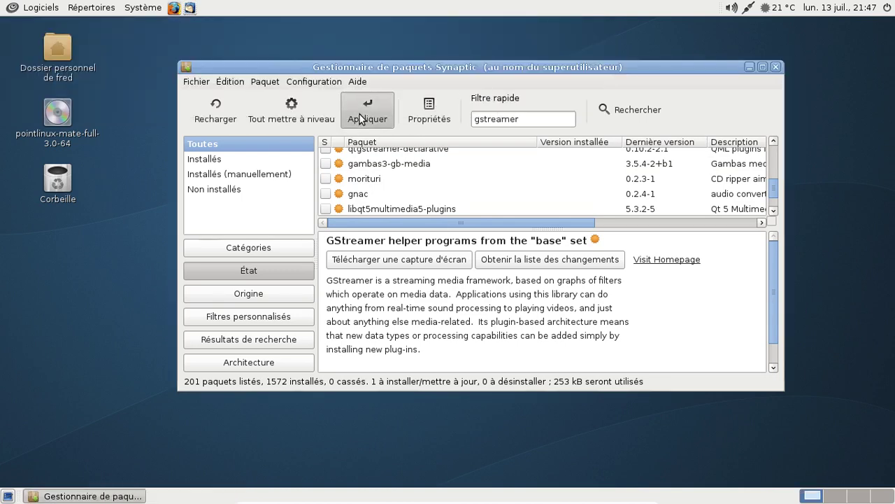
{"action": "left_click", "coordinate": [360, 119]}
{"action": "left_click", "coordinate": [685, 349]}
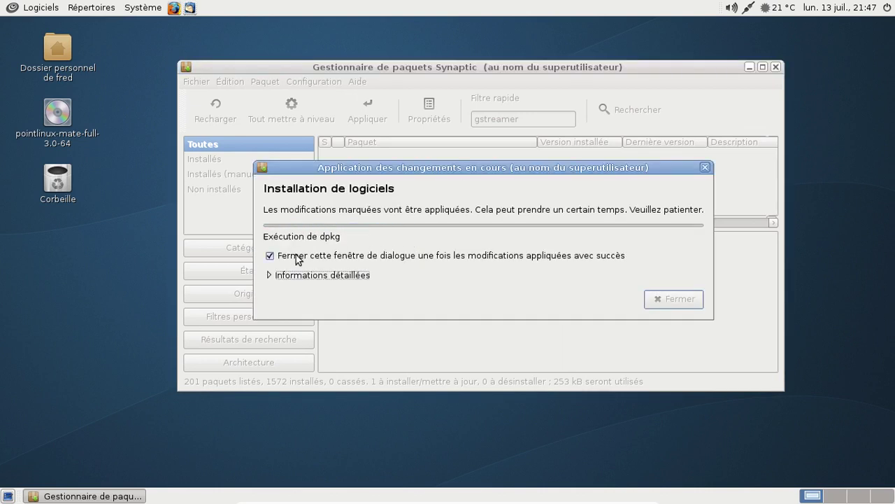
{"action": "left_click", "coordinate": [292, 275]}
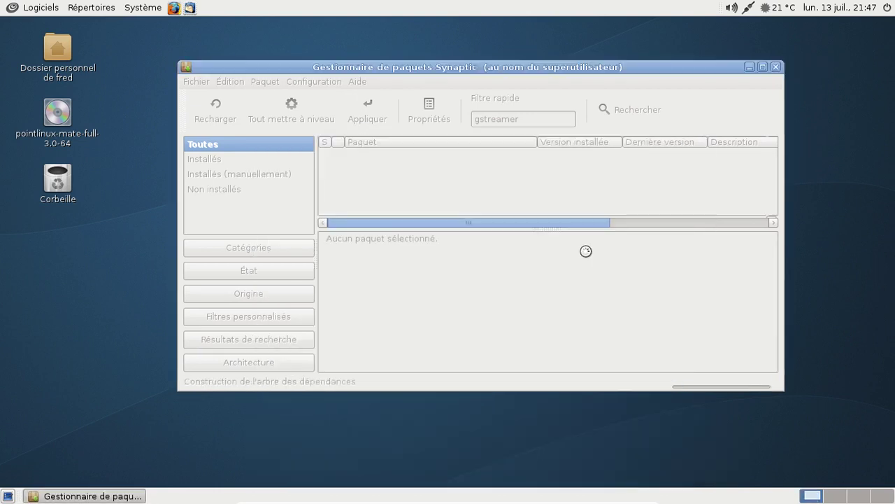
{"action": "left_click", "coordinate": [776, 67]}
- Launch Firefox from the top panel and focus its empty address bar
{"action": "left_click", "coordinate": [36, 8]}
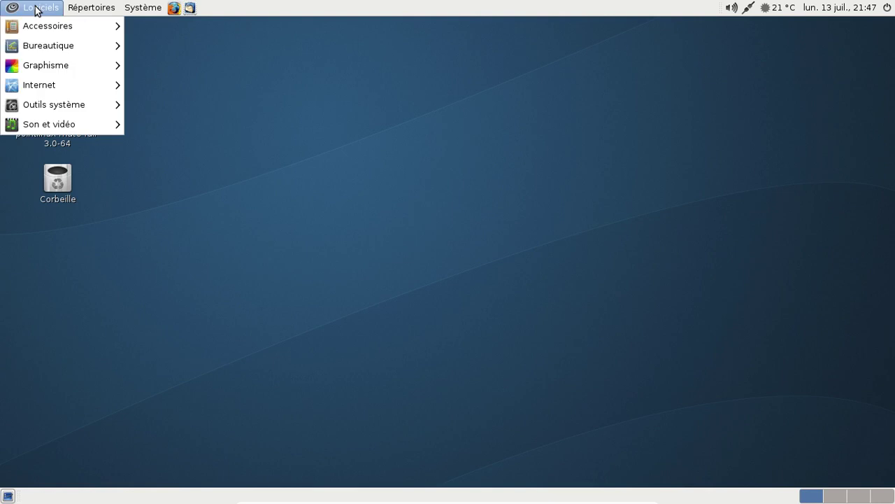
{"action": "left_click", "coordinate": [36, 8]}
{"action": "left_click", "coordinate": [174, 8]}
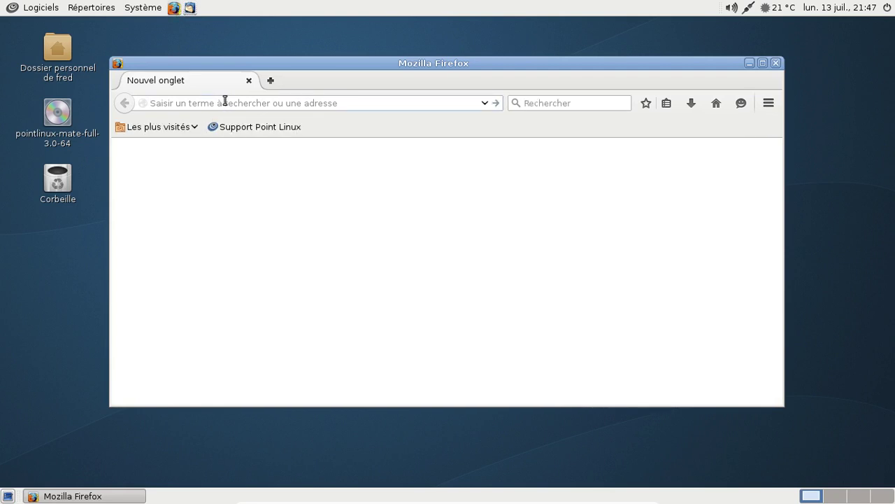
{"action": "left_click", "coordinate": [225, 100]}
- Enter the music.hungrylucy.com address, which ends on a page-loading error
{"action": "type", "text": "bandcamp.com"}
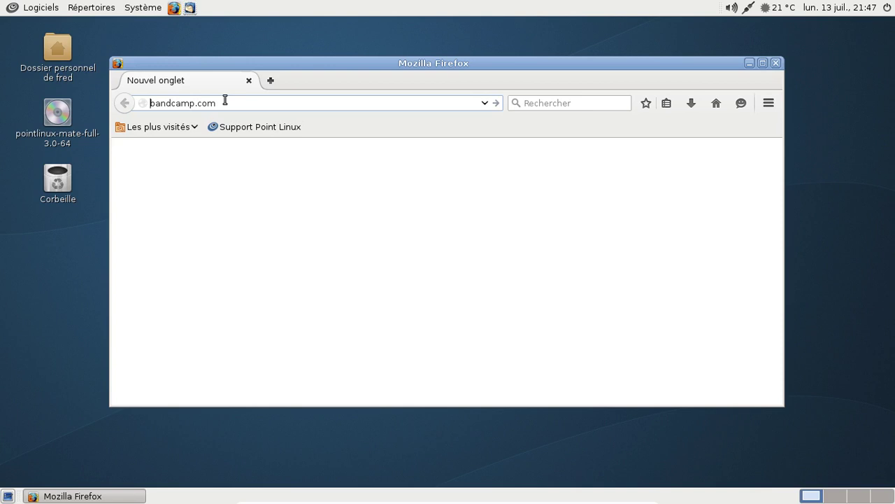
{"action": "key", "text": "ctrl+a"}
{"action": "type", "text": "m"}
{"action": "key", "text": "BackSpace"}
{"action": "type", "text": "m"}
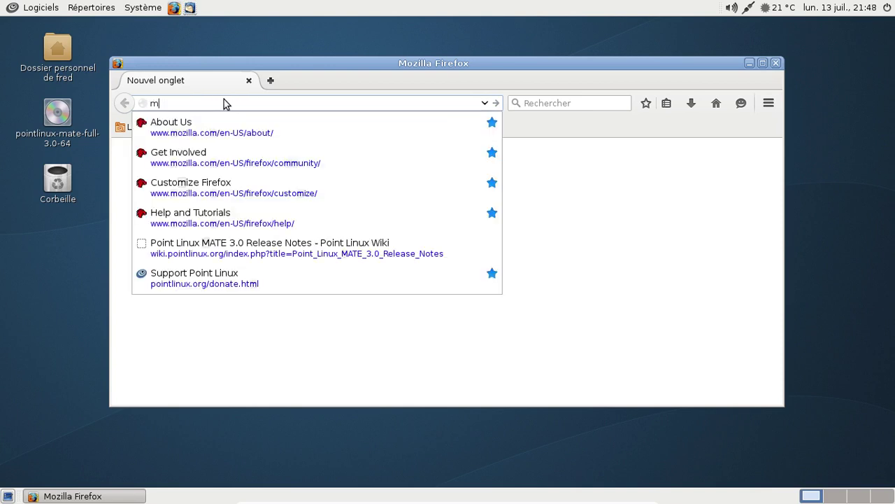
{"action": "type", "text": "usic.hungrylucy.com"}
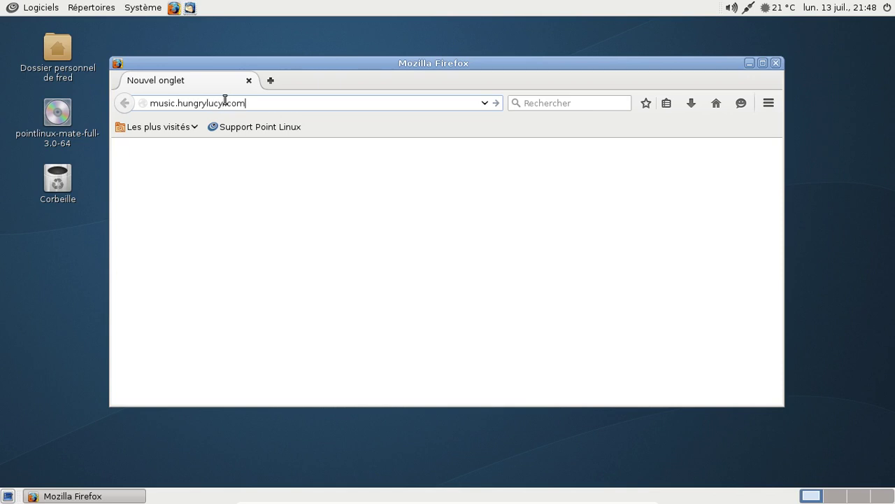
{"action": "key", "text": "Return"}
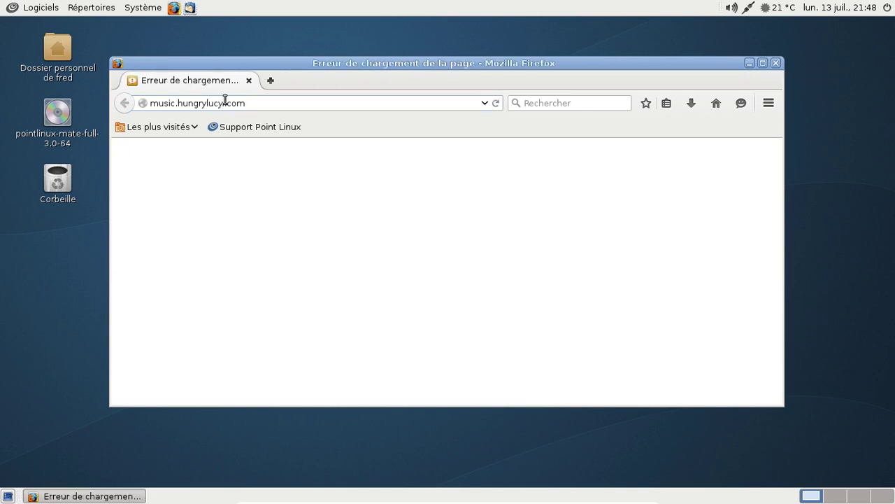
- Correct the mistyped address in Firefox and load the Bandcamp site
{"action": "left_click", "coordinate": [221, 103]}
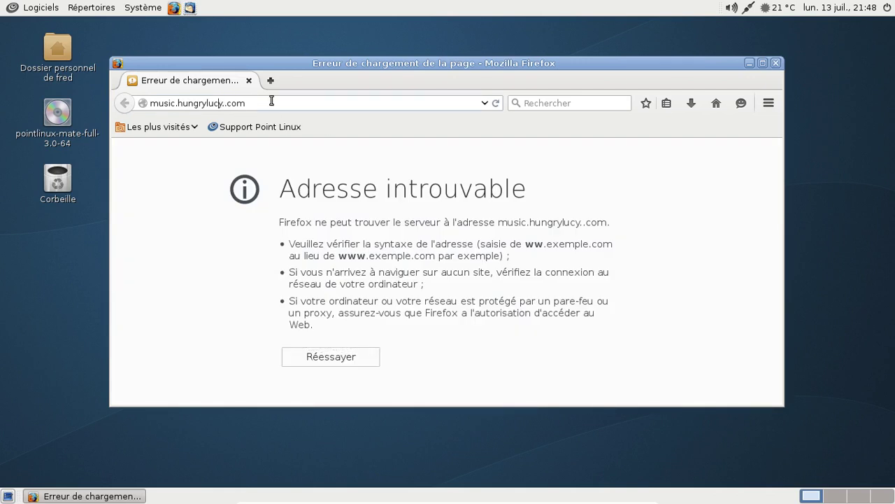
{"action": "type", "text": "0"}
{"action": "key", "text": "BackSpace"}
{"action": "key", "text": "Return"}
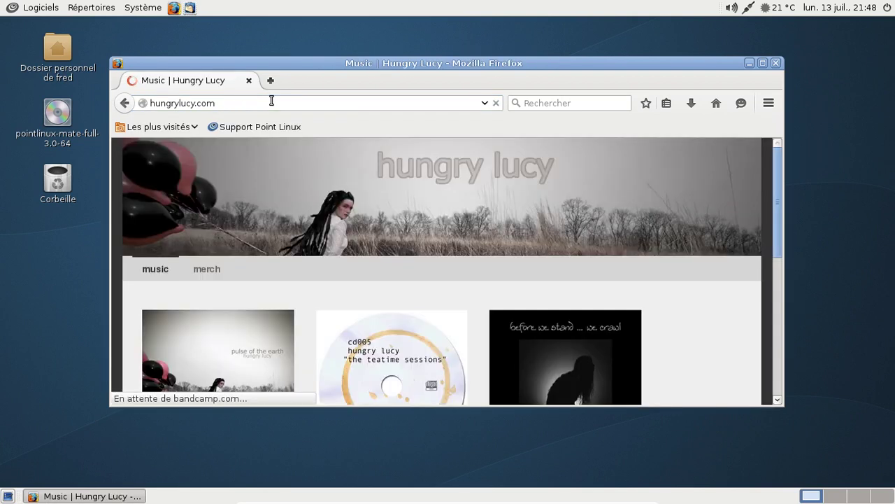
- Open Hungry Lucy's Pulse of the Earth album and start its player
{"action": "scroll", "coordinate": [565, 273], "scroll_direction": "down", "scroll_amount": 3}
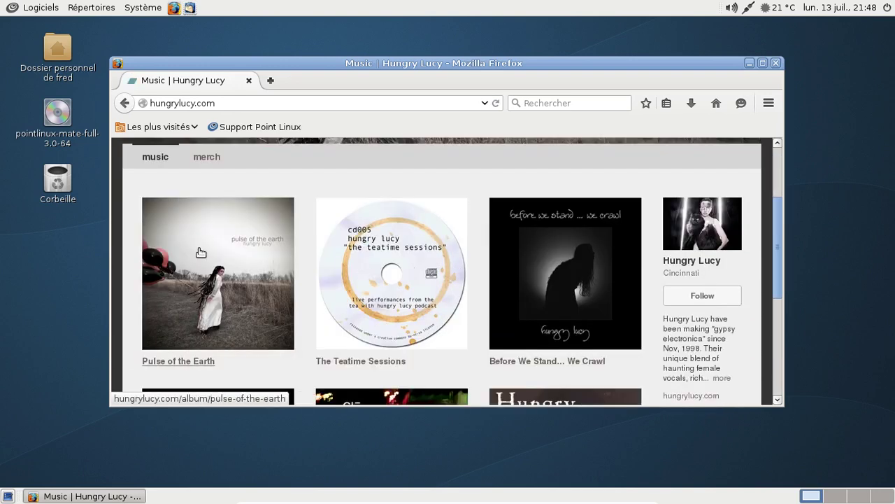
{"action": "left_click", "coordinate": [201, 252]}
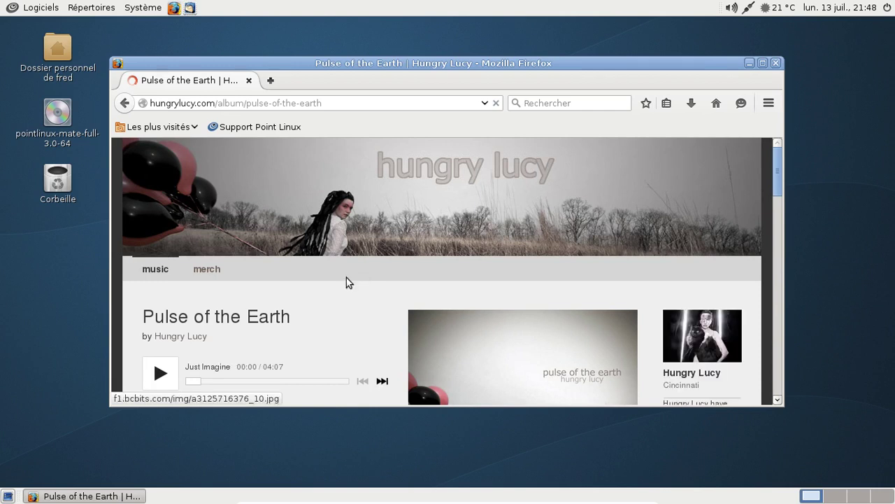
{"action": "scroll", "coordinate": [346, 277], "scroll_direction": "down", "scroll_amount": 3}
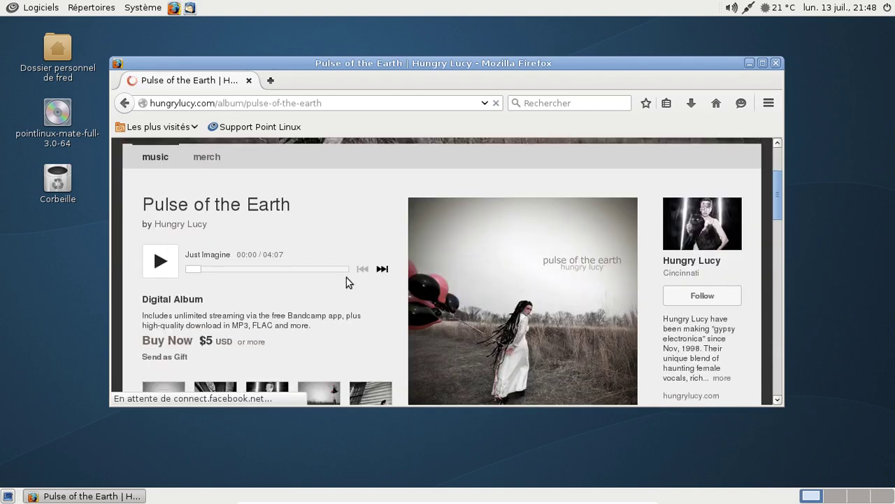
{"action": "left_click", "coordinate": [163, 260]}
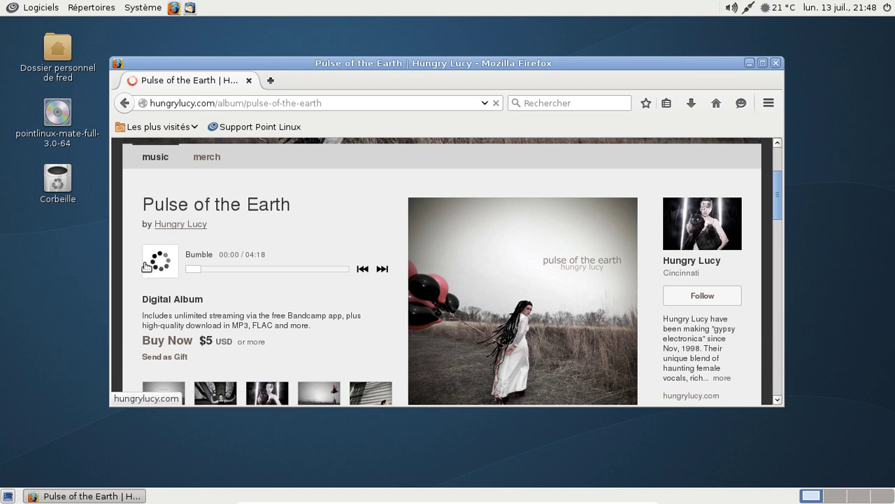
- Bookmark the Pulse of the Earth album page and close Firefox
{"action": "left_click", "coordinate": [25, 10]}
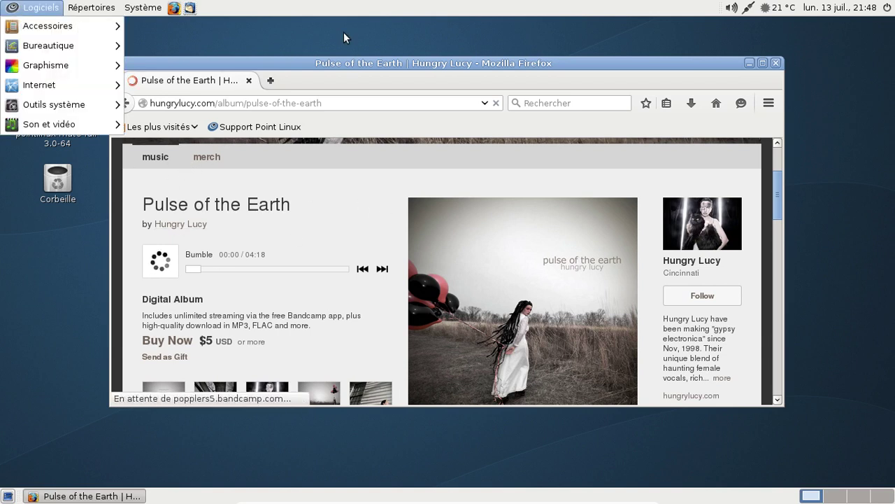
{"action": "left_click", "coordinate": [343, 32]}
{"action": "left_click", "coordinate": [645, 103]}
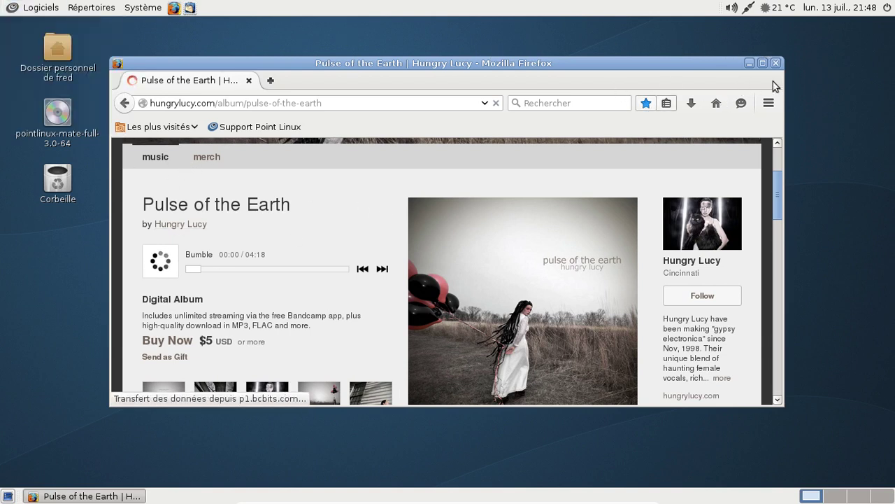
{"action": "left_click", "coordinate": [776, 63]}
- Launch Terminal MATE from Logiciels > Outils système
{"action": "left_click", "coordinate": [7, 8]}
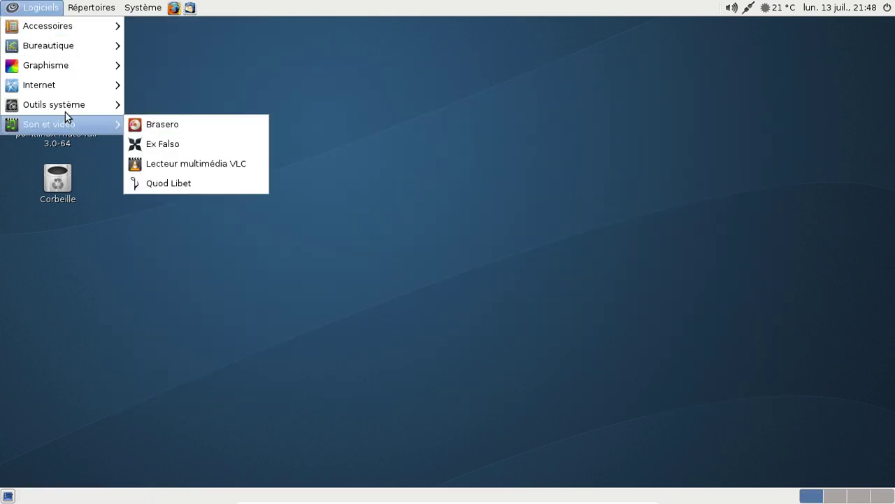
{"action": "mouse_move", "coordinate": [67, 103]}
{"action": "left_click", "coordinate": [190, 221]}
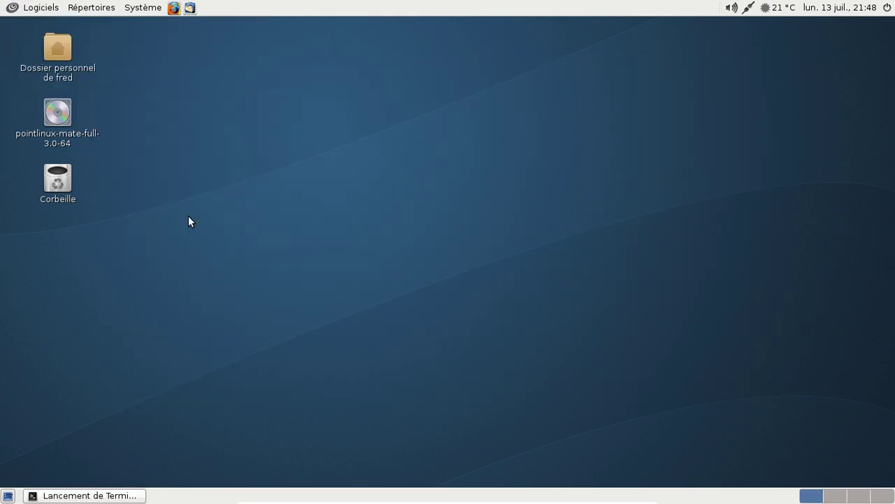
- Run sudo apt-cache search gstreamer | grep plugins and scroll through the plugin package list
{"action": "type", "text": "sudo apt-g"}
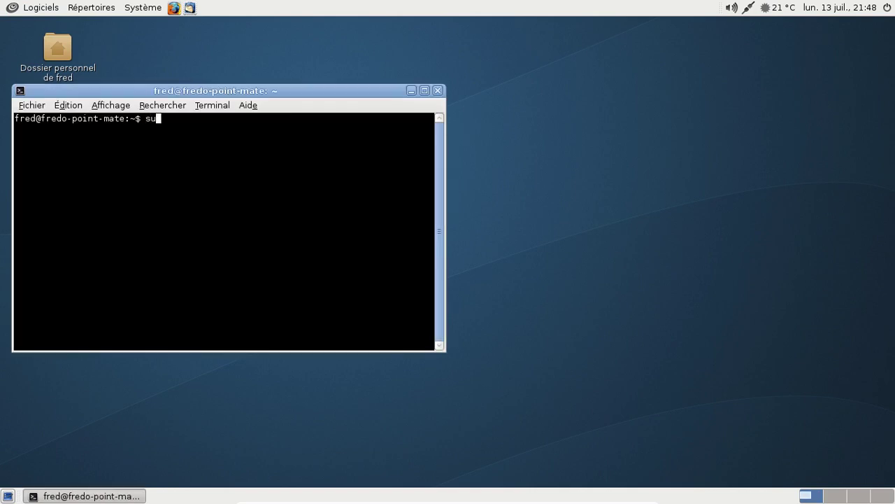
{"action": "type", "text": "et"}
{"action": "key", "text": "BackSpace"}
{"action": "key", "text": "BackSpace"}
{"action": "key", "text": "BackSpace"}
{"action": "key", "text": "BackSpace"}
{"action": "type", "text": "cache seart"}
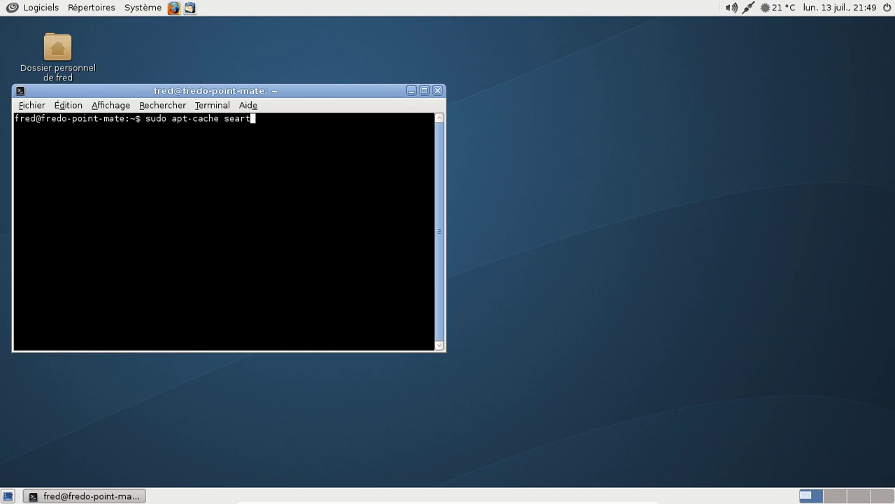
{"action": "key", "text": "BackSpace"}
{"action": "type", "text": "ch gster"}
{"action": "key", "text": "BackSpace"}
{"action": "key", "text": "BackSpace"}
{"action": "type", "text": "reamer | grep pu"}
{"action": "key", "text": "BackSpace"}
{"action": "type", "text": "l"}
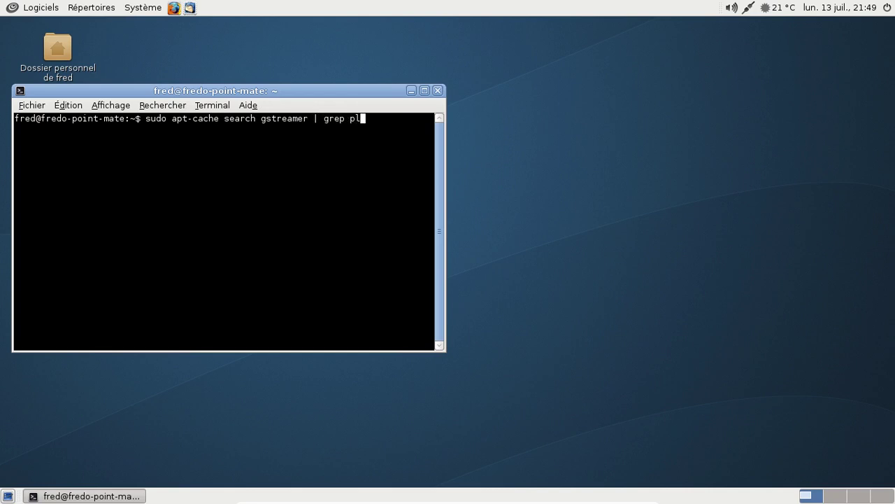
{"action": "type", "text": "ugins"}
{"action": "key", "text": "Return"}
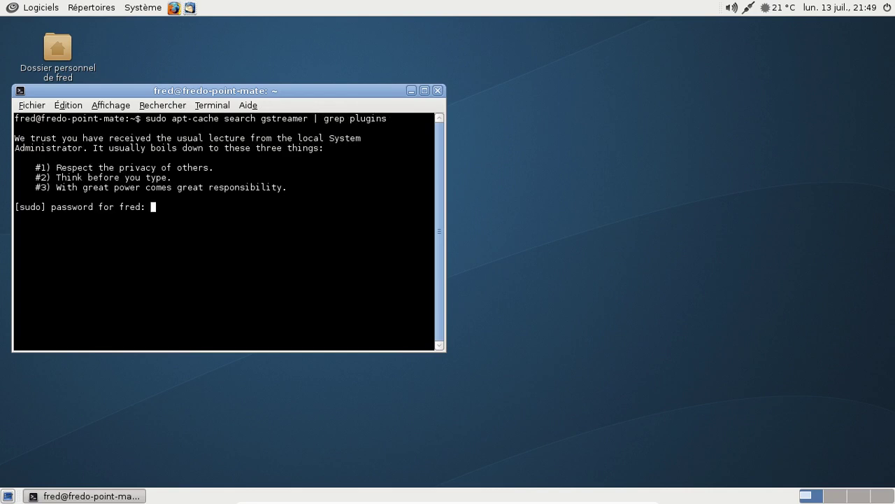
{"action": "key", "text": "Return"}
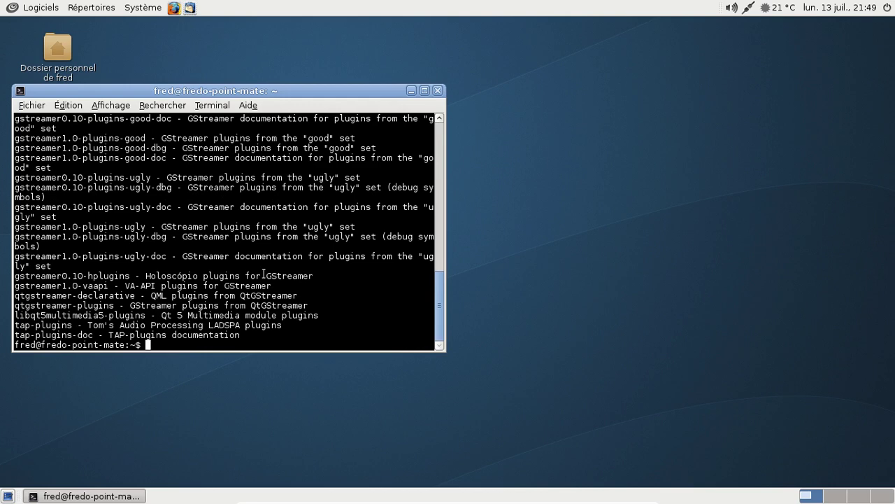
{"action": "scroll", "coordinate": [264, 273], "scroll_direction": "up", "scroll_amount": 8}
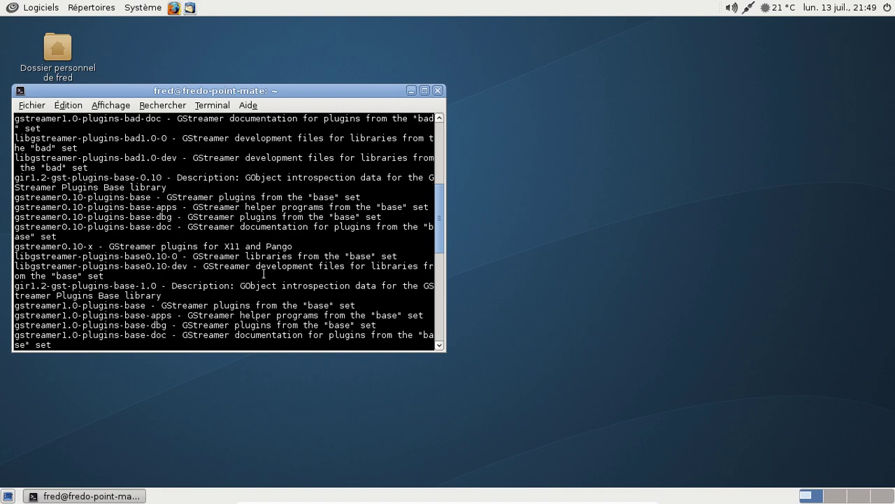
{"action": "scroll", "coordinate": [264, 273], "scroll_direction": "up", "scroll_amount": 2}
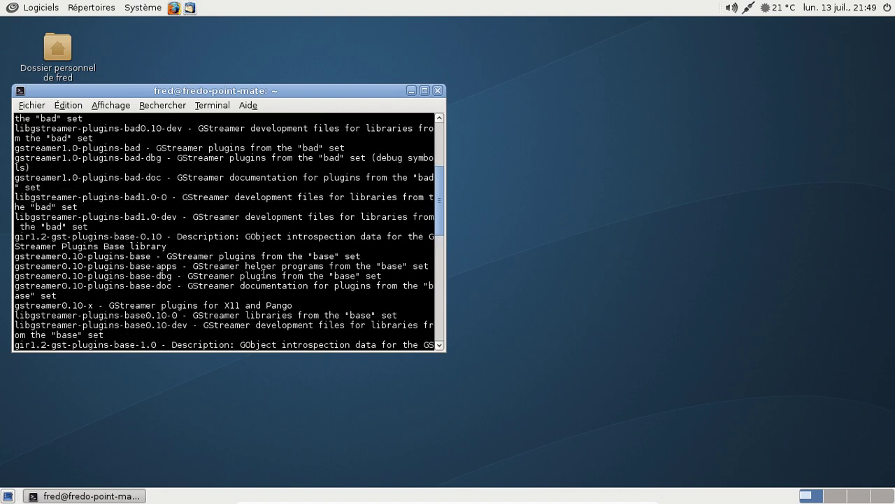
{"action": "scroll", "coordinate": [264, 273], "scroll_direction": "down", "scroll_amount": 10}
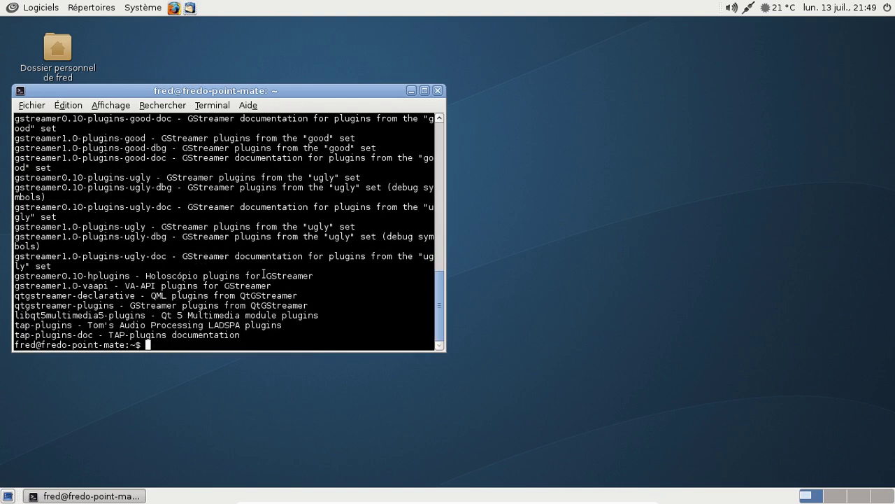
- In a new terminal tab, install gstreamer0.10-plugins-bad, fixing the package-name typo
{"action": "key", "text": "ctrl+shift+t"}
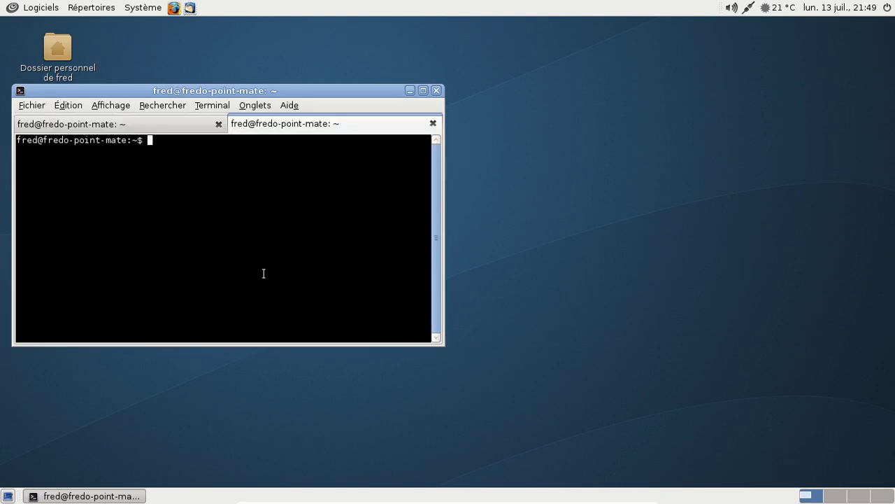
{"action": "type", "text": "sudo apt-get install g"}
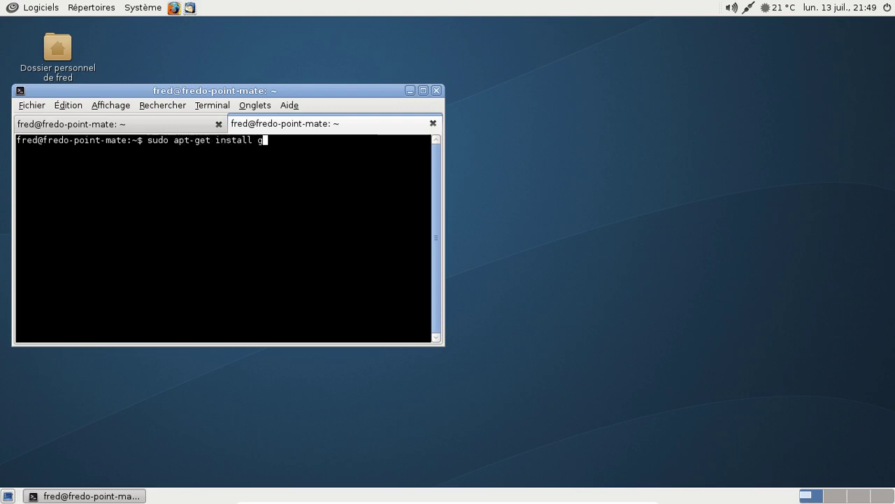
{"action": "type", "text": "sterreamer-"}
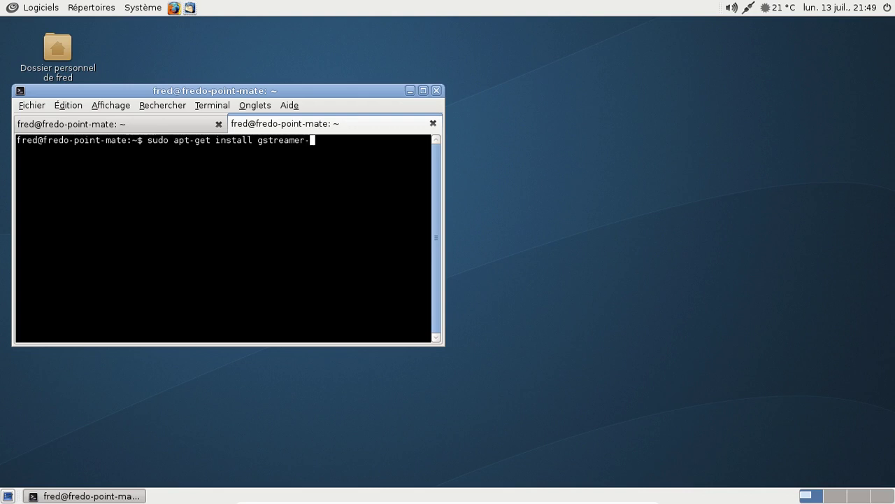
{"action": "type", "text": "0.1.1"}
{"action": "key", "text": "BackSpace"}
{"action": "key", "text": "BackSpace"}
{"action": "type", "text": "0-plugins-bad"}
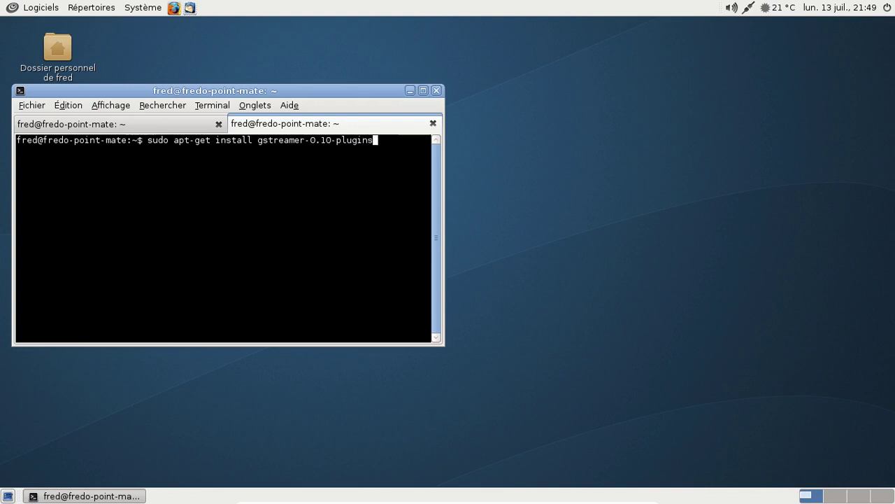
{"action": "key", "text": "Return"}
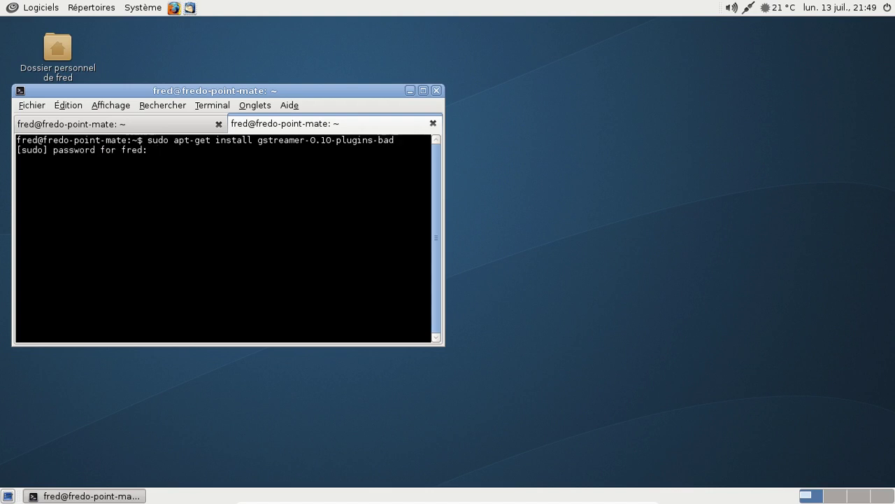
{"action": "key", "text": "Return"}
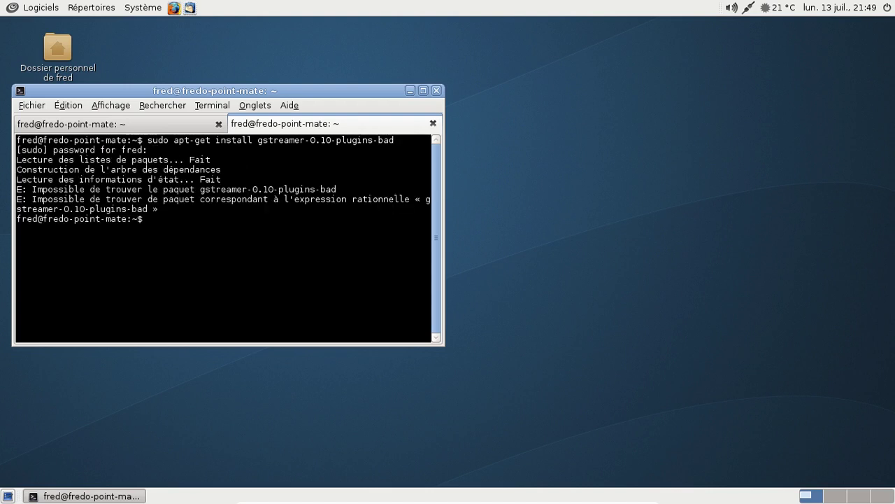
{"action": "left_click", "coordinate": [116, 125]}
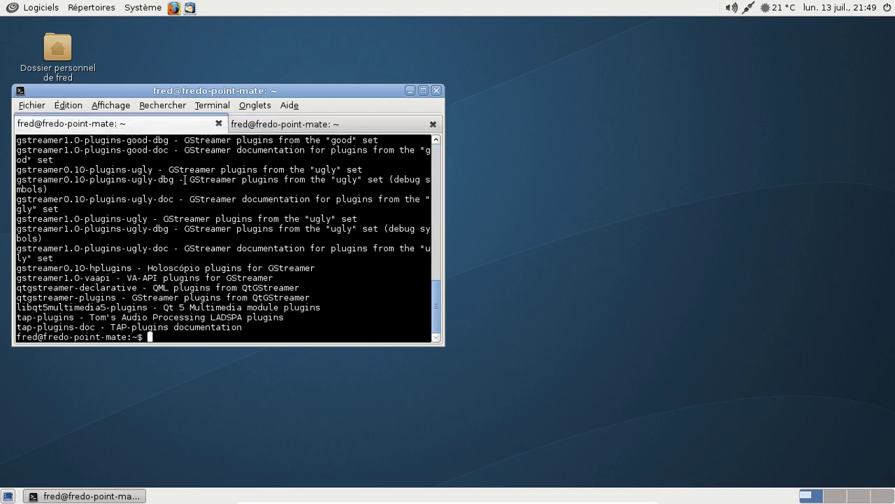
{"action": "left_click", "coordinate": [327, 124]}
{"action": "key", "text": "Up"}
{"action": "key", "text": "Left"}
{"action": "key", "text": "Left"}
{"action": "key", "text": "Left"}
{"action": "key", "text": "Left"}
{"action": "key", "text": "Left"}
{"action": "key", "text": "Left"}
{"action": "key", "text": "Left"}
{"action": "key", "text": "Left"}
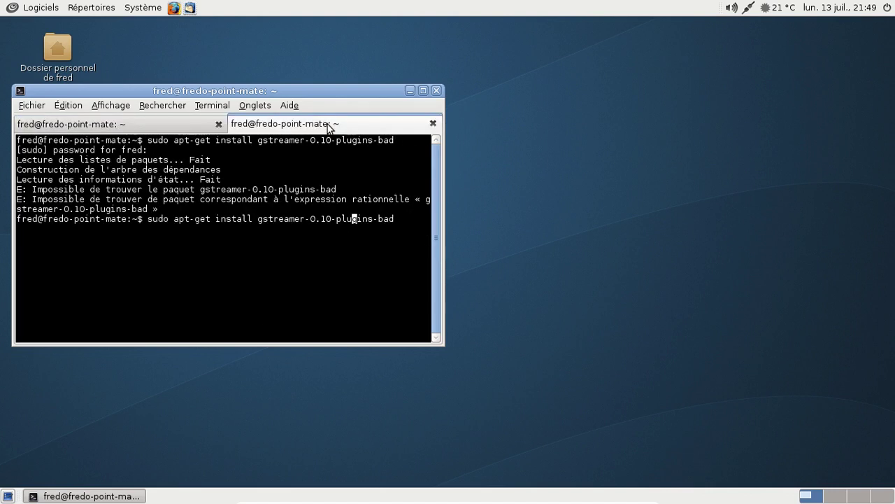
{"action": "key", "text": "Left"}
{"action": "key", "text": "Left"}
{"action": "key", "text": "Left"}
{"action": "key", "text": "Left"}
{"action": "key", "text": "Left"}
{"action": "key", "text": "Left"}
{"action": "key", "text": "Left"}
{"action": "key", "text": "BackSpace"}
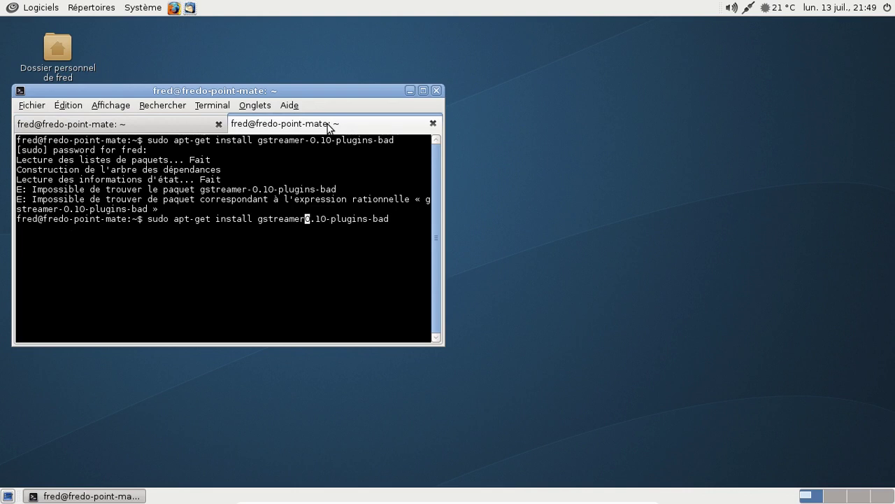
{"action": "key", "text": "Return"}
- Install gstreamer0.10-plugins-ugly, then gstreamer1.0-plugins-ugly
{"action": "key", "text": "Up"}
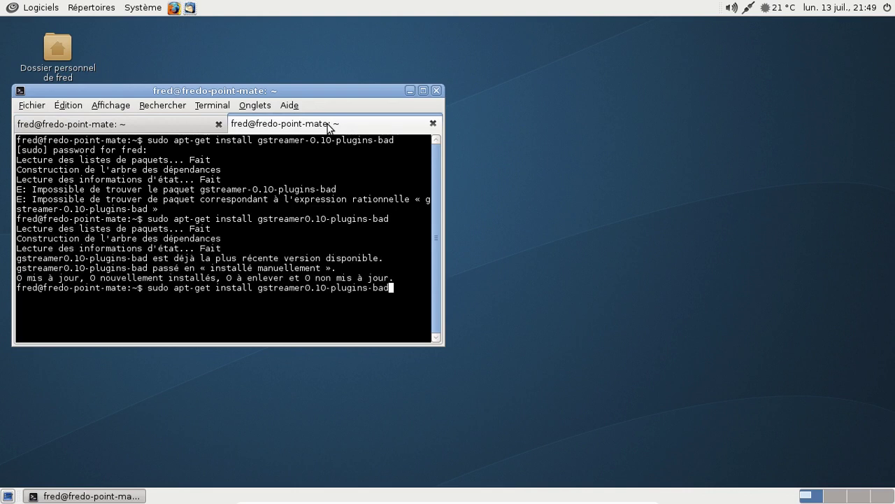
{"action": "key", "text": "BackSpace"}
{"action": "key", "text": "BackSpace"}
{"action": "key", "text": "BackSpace"}
{"action": "type", "text": "ugly"}
{"action": "key", "text": "Return"}
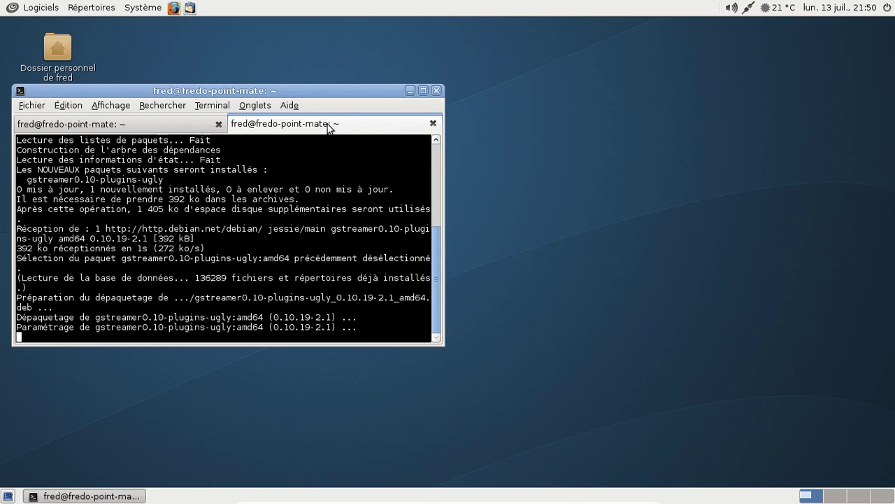
{"action": "left_click", "coordinate": [165, 127]}
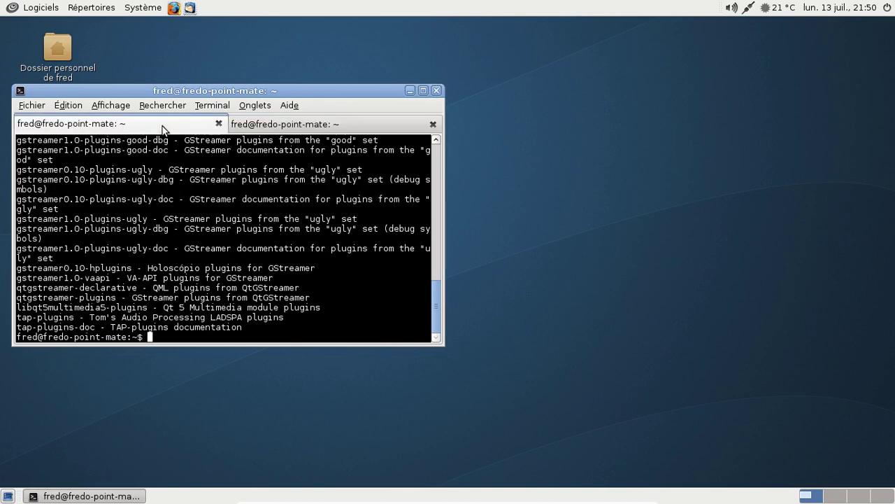
{"action": "left_click", "coordinate": [330, 126]}
{"action": "key", "text": "Up"}
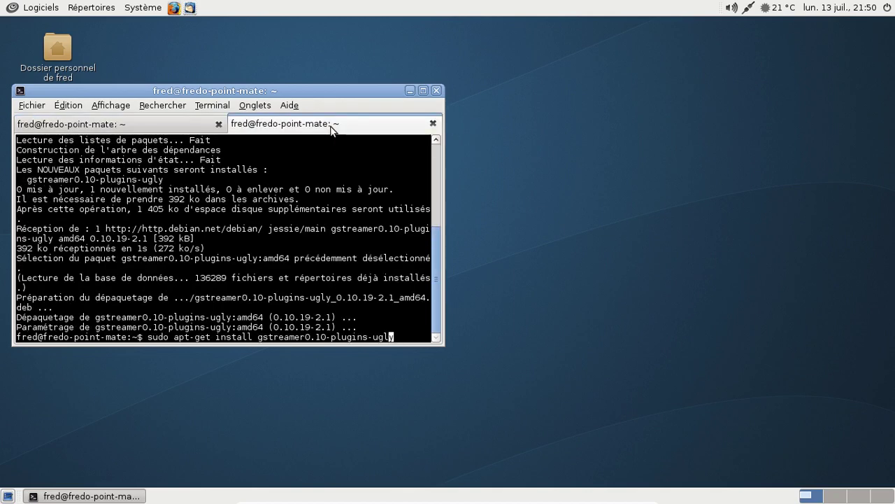
{"action": "key", "text": "Left"}
{"action": "key", "text": "Left"}
{"action": "key", "text": "Left"}
{"action": "key", "text": "Left"}
{"action": "key", "text": "Left"}
{"action": "key", "text": "Left"}
{"action": "key", "text": "Left"}
{"action": "key", "text": "Left"}
{"action": "key", "text": "Left"}
{"action": "key", "text": "Left"}
{"action": "key", "text": "Left"}
{"action": "key", "text": "Left"}
{"action": "key", "text": "Left"}
{"action": "key", "text": "Left"}
{"action": "key", "text": "Left"}
{"action": "key", "text": "Left"}
{"action": "key", "text": "BackSpace"}
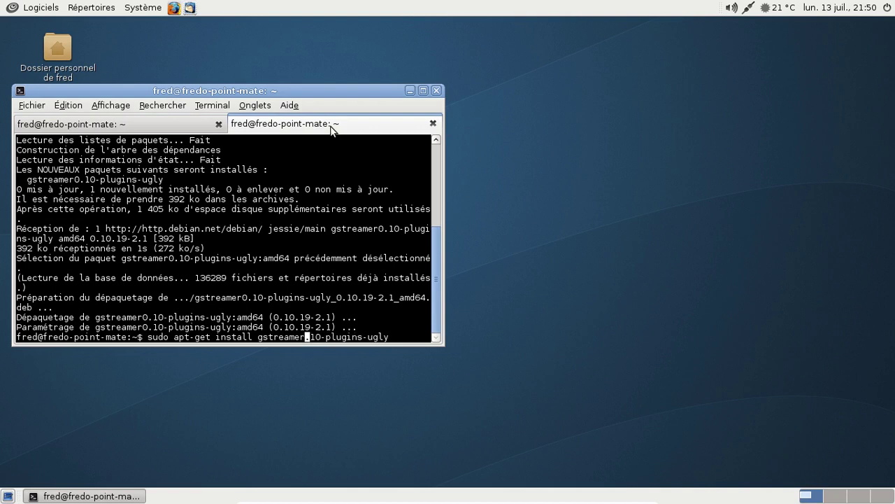
{"action": "type", "text": "1"}
{"action": "key", "text": "Right"}
{"action": "key", "text": "Right"}
{"action": "key", "text": "BackSpace"}
{"action": "key", "text": "Return"}
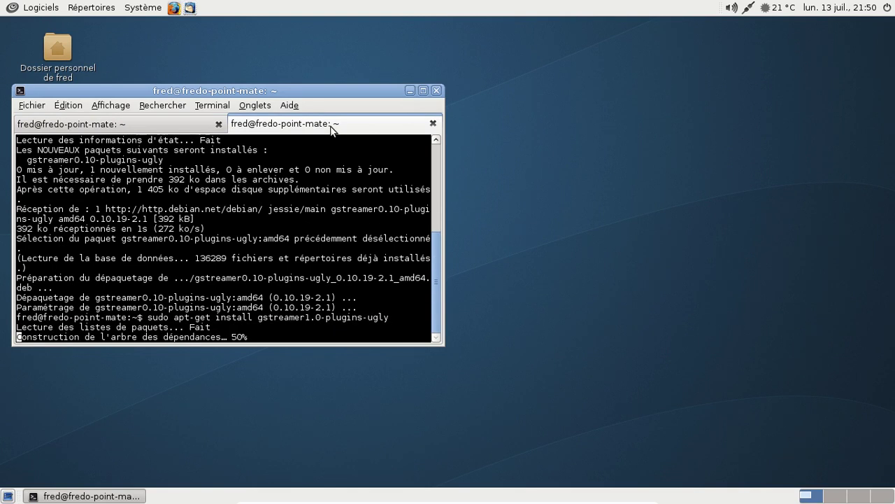
- Install gstreamer1.0-plugins-bad and gstreamer1.0-plugins-good
{"action": "key", "text": "Up"}
{"action": "key", "text": "BackSpace"}
{"action": "key", "text": "BackSpace"}
{"action": "key", "text": "BackSpace"}
{"action": "key", "text": "BackSpace"}
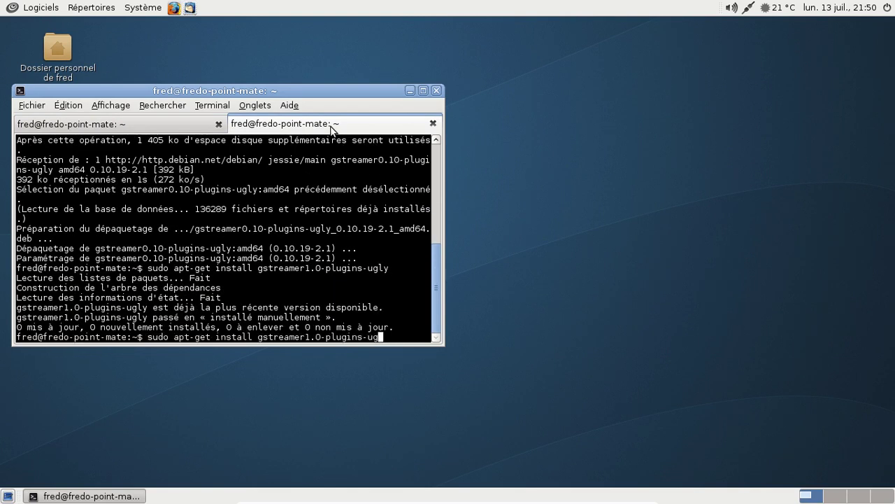
{"action": "type", "text": "bad"}
{"action": "key", "text": "Return"}
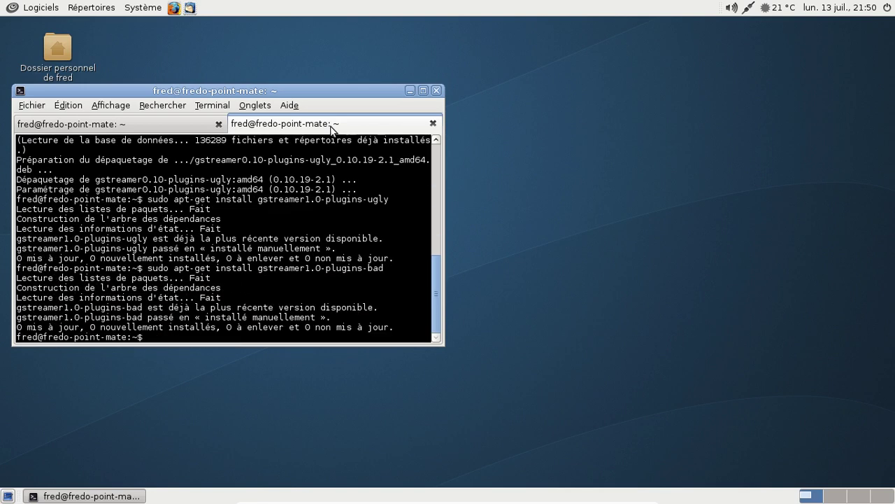
{"action": "key", "text": "Up"}
{"action": "key", "text": "BackSpace"}
{"action": "key", "text": "BackSpace"}
{"action": "key", "text": "BackSpace"}
{"action": "type", "text": "good"}
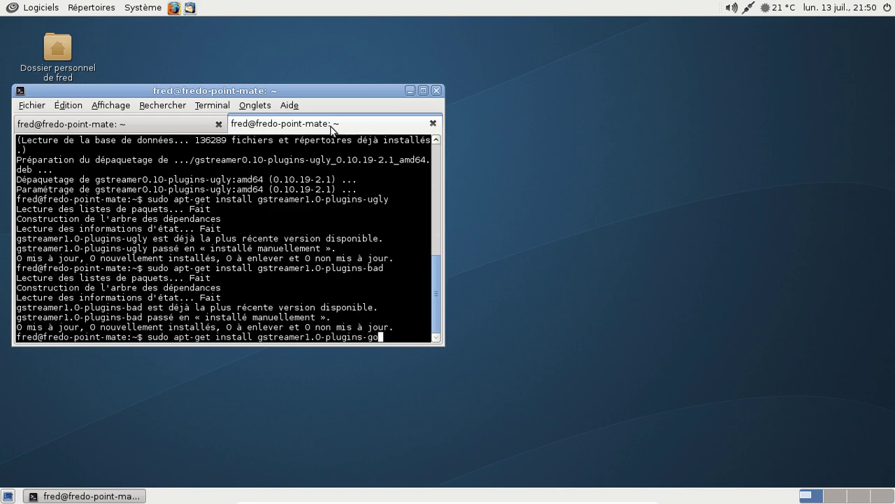
{"action": "key", "text": "Return"}
- Install gstreamer0.10-plugins-good
{"action": "key", "text": "Up"}
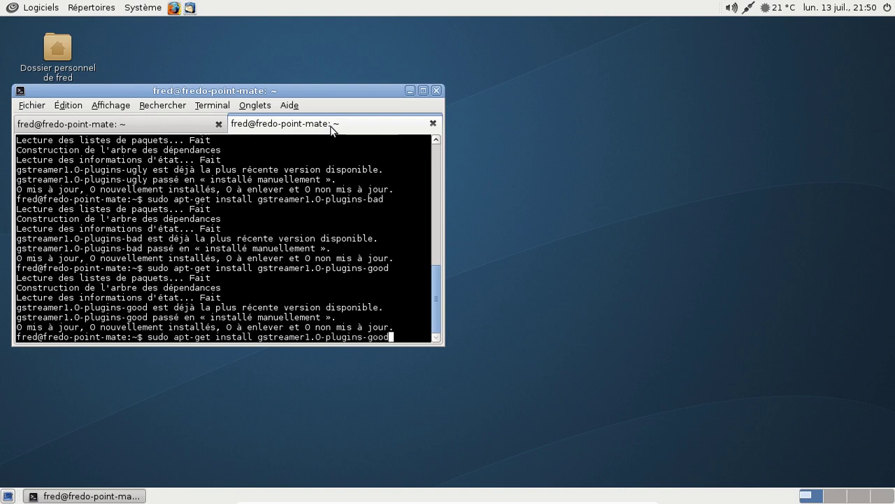
{"action": "key", "text": "BackSpace"}
{"action": "key", "text": "BackSpace"}
{"action": "key", "text": "BackSpace"}
{"action": "key", "text": "BackSpace"}
{"action": "type", "text": "ugl"}
{"action": "key", "text": "Up"}
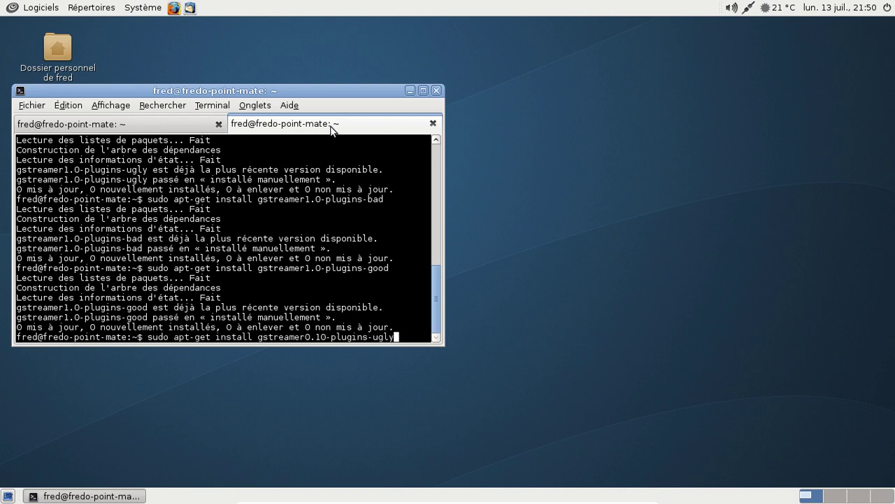
{"action": "key", "text": "BackSpace"}
{"action": "key", "text": "BackSpace"}
{"action": "key", "text": "BackSpace"}
{"action": "key", "text": "BackSpace"}
{"action": "type", "text": "good"}
{"action": "key", "text": "Return"}
- Rerun the gstreamer0.10-plugins-bad install, then close the second terminal tab
{"action": "key", "text": "Up"}
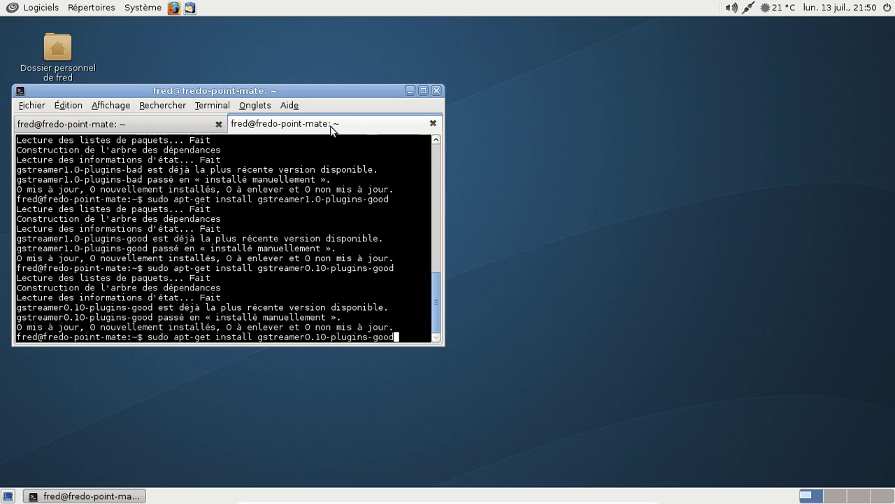
{"action": "key", "text": "BackSpace"}
{"action": "key", "text": "BackSpace"}
{"action": "key", "text": "BackSpace"}
{"action": "key", "text": "BackSpace"}
{"action": "type", "text": "bad"}
{"action": "key", "text": "Return"}
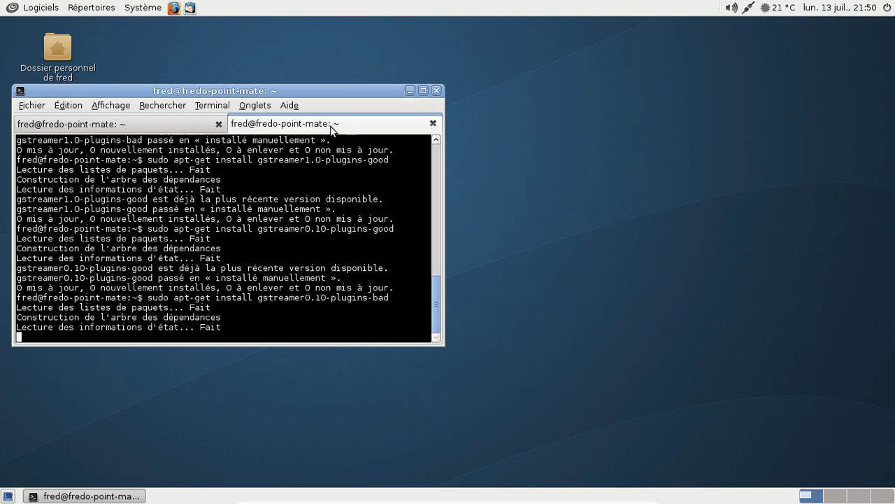
{"action": "key", "text": "Up"}
{"action": "key", "text": "BackSpace"}
{"action": "key", "text": "BackSpace"}
{"action": "key", "text": "BackSpace"}
{"action": "key", "text": "BackSpace"}
{"action": "key", "text": "BackSpace"}
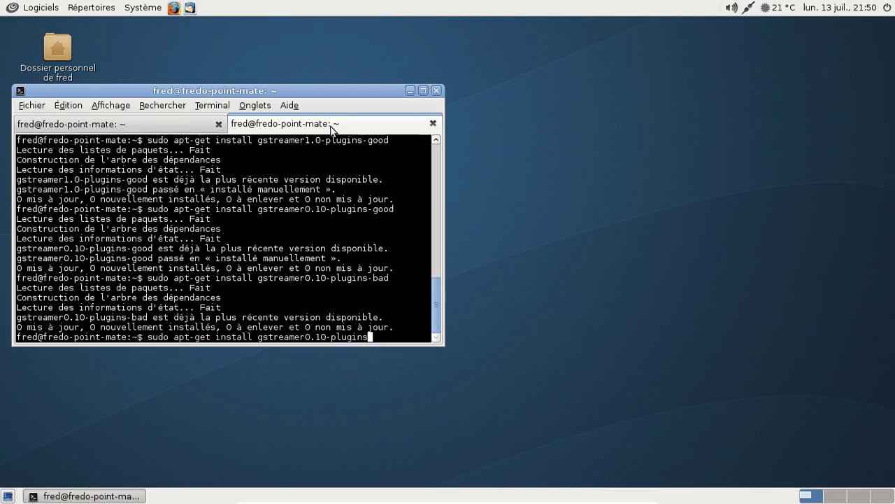
{"action": "left_click", "coordinate": [433, 123]}
- Close the terminal, relaunch Firefox and open the bookmarks Library window
{"action": "left_click", "coordinate": [436, 90]}
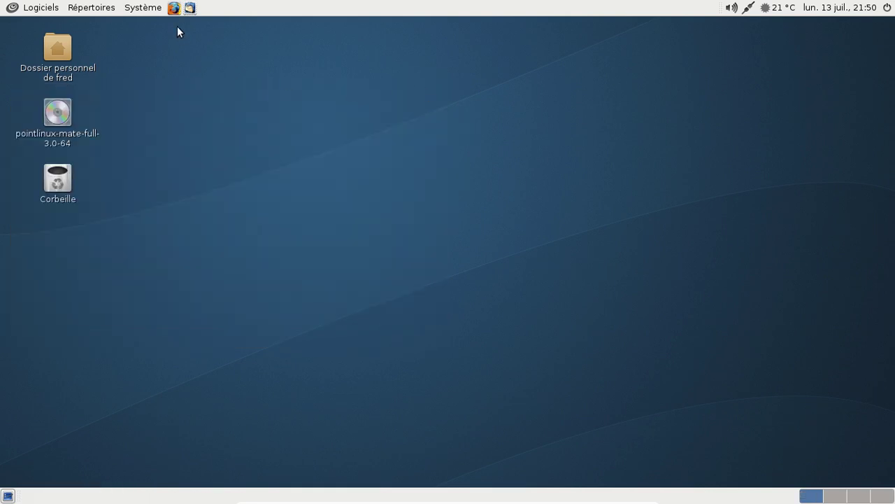
{"action": "left_click", "coordinate": [170, 9]}
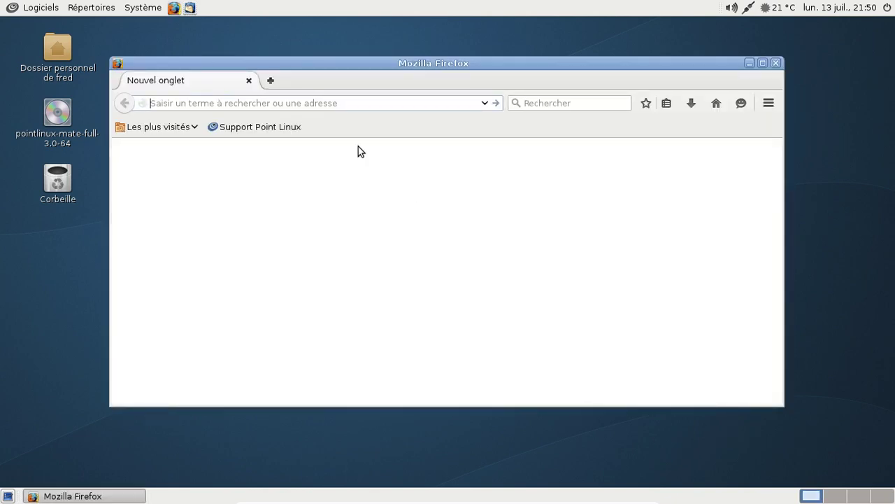
{"action": "left_click", "coordinate": [666, 104]}
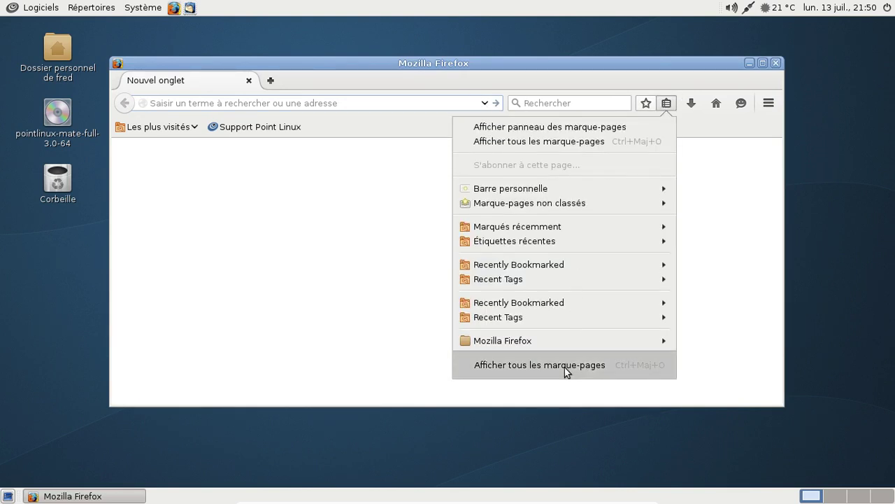
{"action": "left_click", "coordinate": [565, 367]}
- Open the Pulse of the Earth bookmark from unsorted bookmarks and close the Library
{"action": "left_click", "coordinate": [194, 103]}
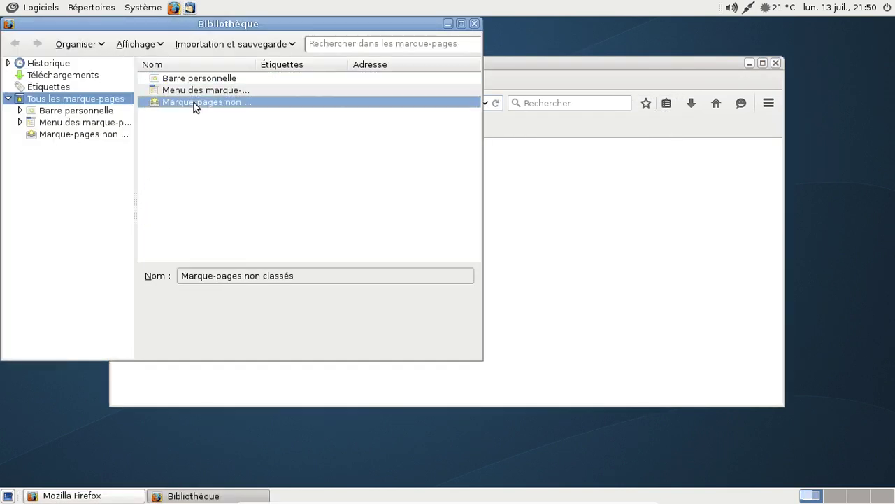
{"action": "double_click", "coordinate": [194, 103]}
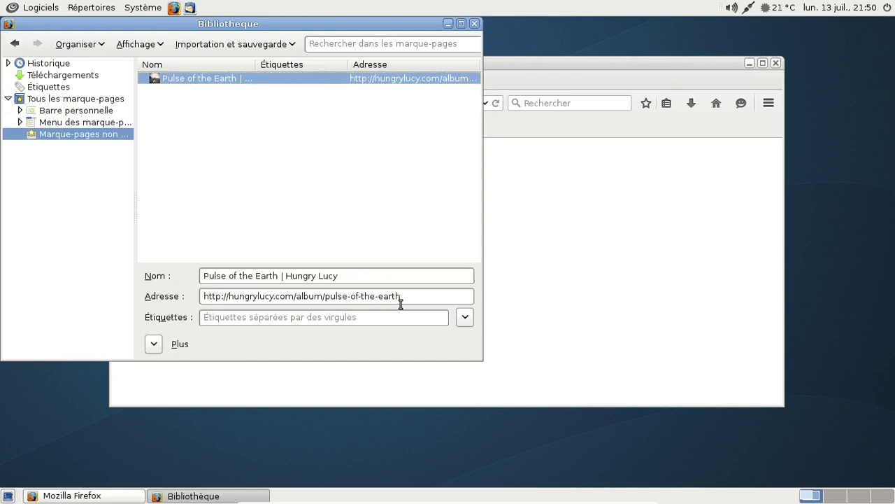
{"action": "key", "text": "Return"}
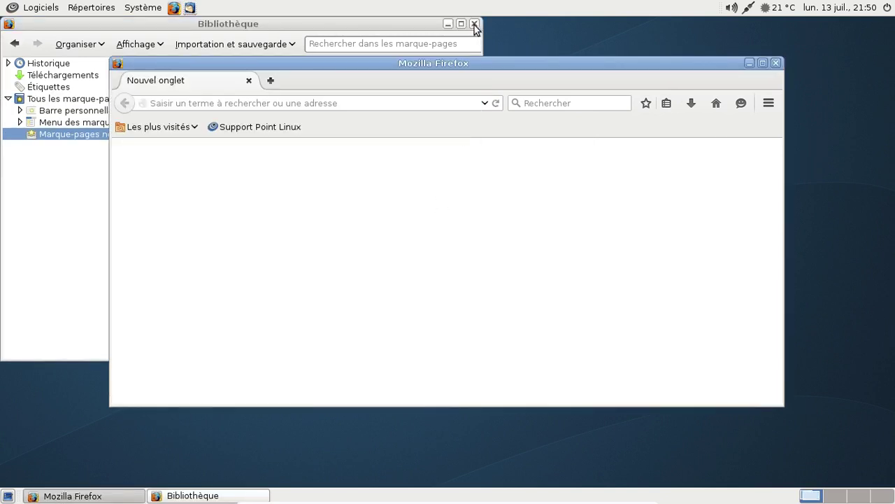
{"action": "left_click", "coordinate": [474, 24]}
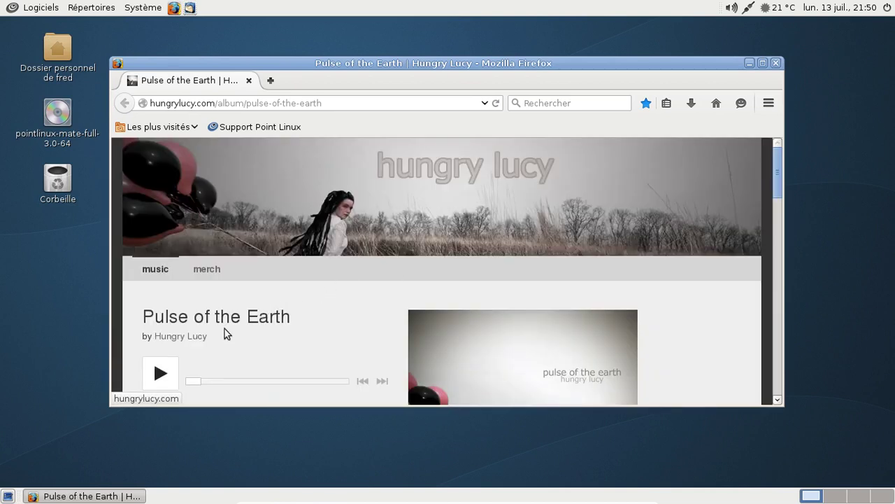
- Play Just Imagine from the album player and pause it at 00:13
{"action": "scroll", "coordinate": [167, 364], "scroll_direction": "down", "scroll_amount": 3}
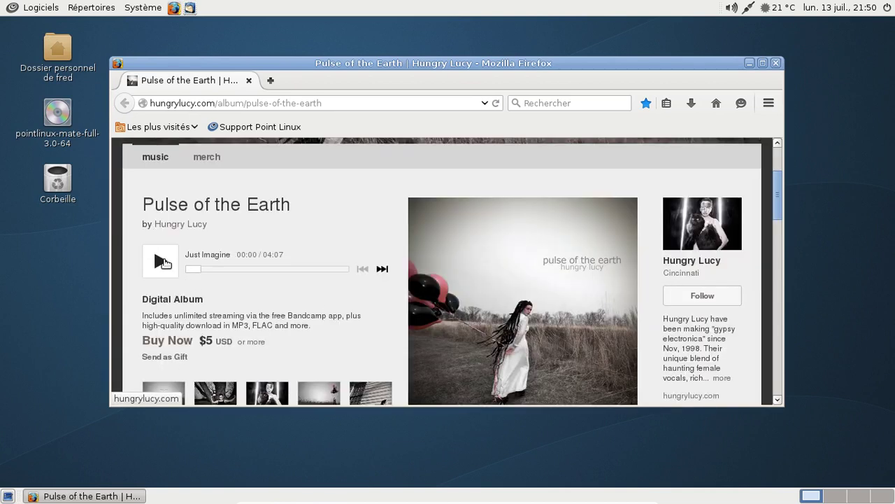
{"action": "left_click", "coordinate": [161, 261]}
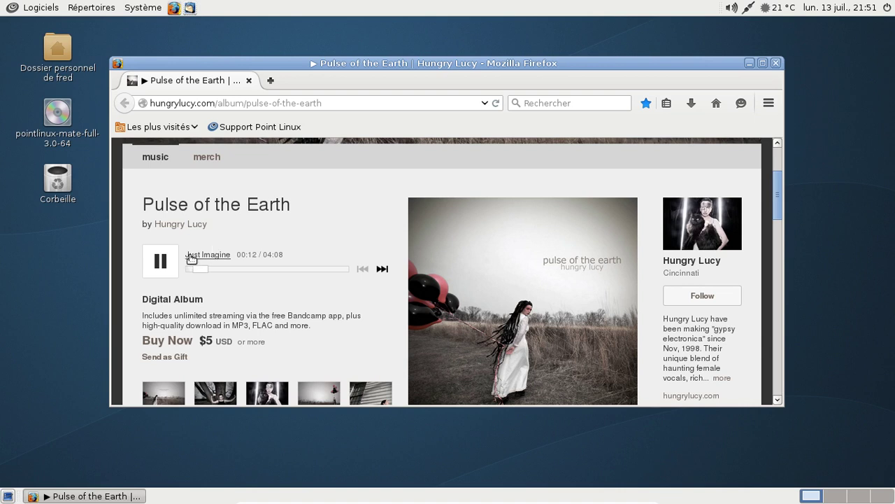
{"action": "left_click", "coordinate": [167, 260]}
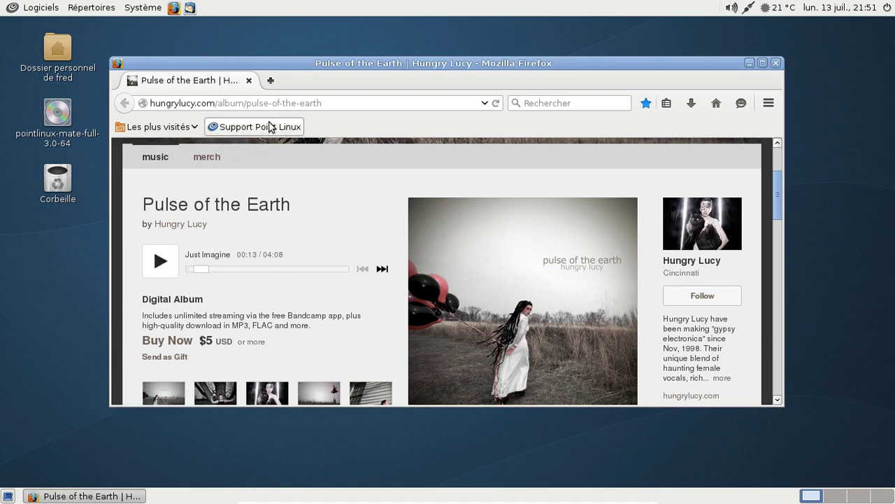
- Replace the Bandcamp tab with a new tab loading fr.youtube.com
{"action": "key", "text": "ctrl+t"}
{"action": "left_click", "coordinate": [248, 80]}
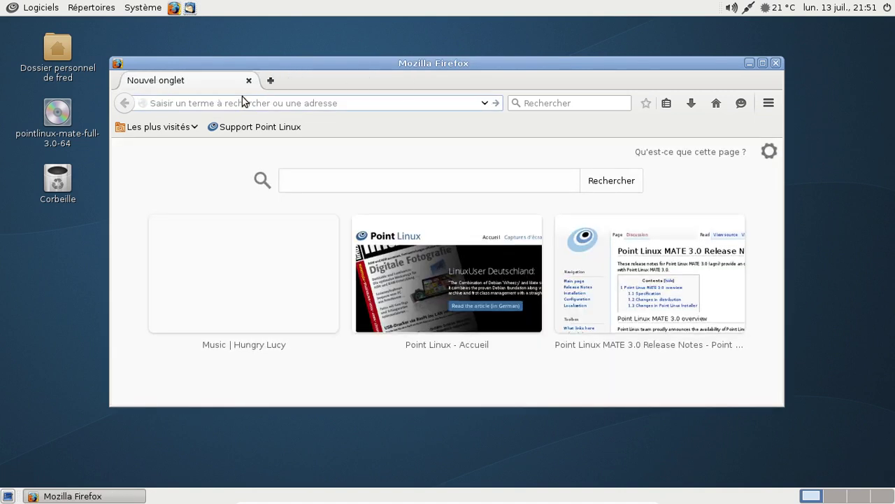
{"action": "type", "text": "fr.yout"}
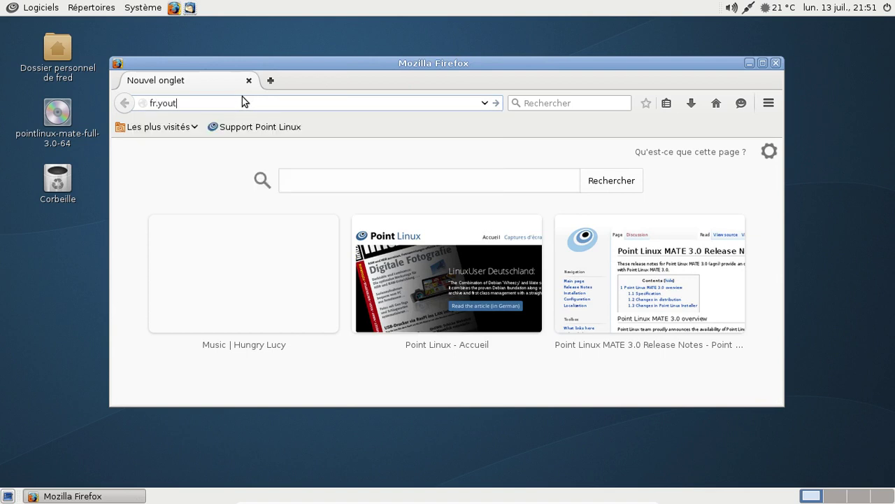
{"action": "type", "text": "ube.com"}
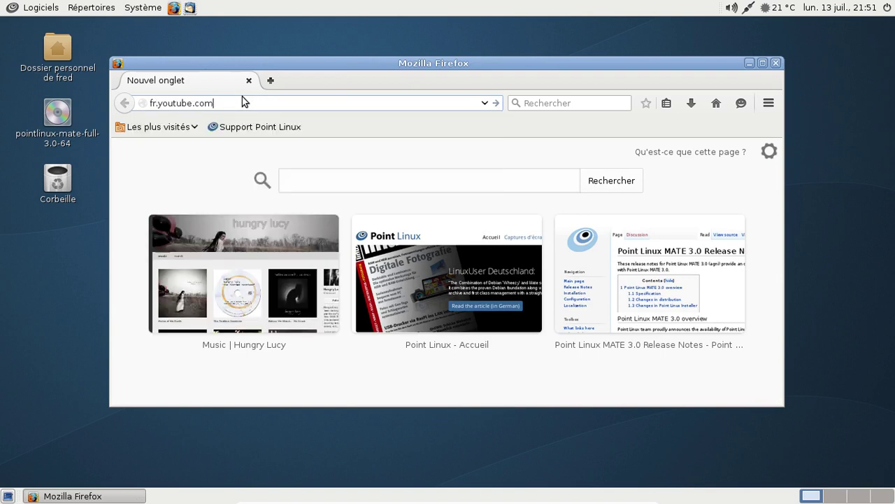
{"action": "key", "text": "Return"}
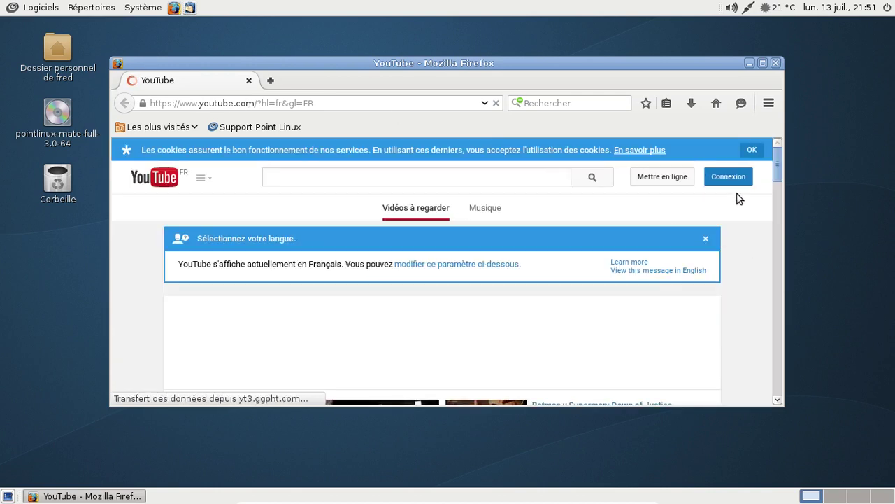
- Sign in with the Google account's e-mail and password, dismissing the save-password prompt
{"action": "left_click", "coordinate": [741, 178]}
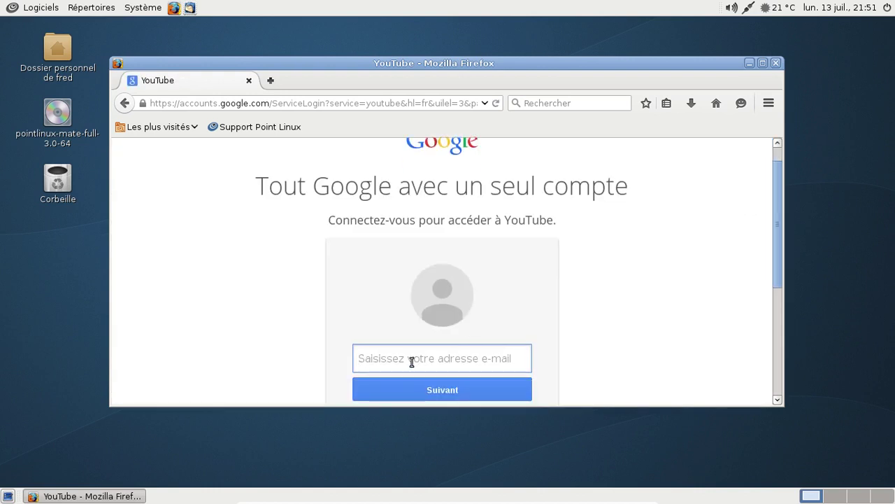
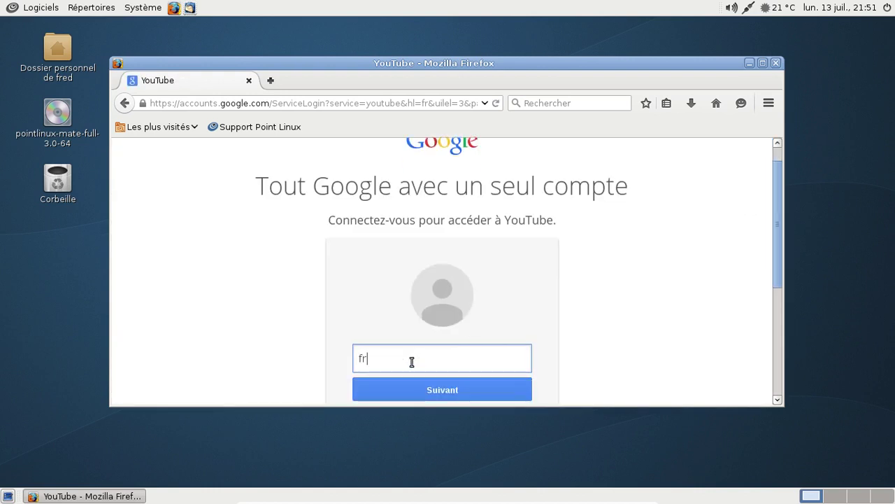
{"action": "key", "text": "Return"}
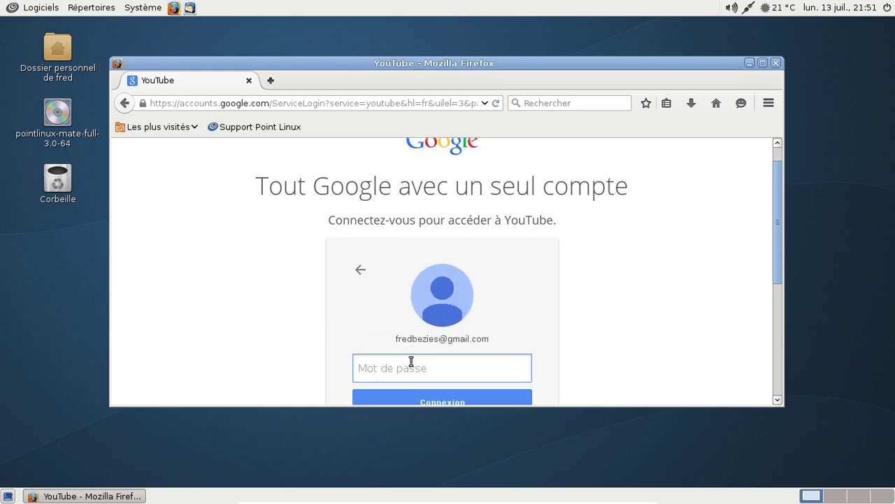
{"action": "type", "text": "******"}
{"action": "key", "text": "BackSpace"}
{"action": "key", "text": "BackSpace"}
{"action": "key", "text": "BackSpace"}
{"action": "key", "text": "BackSpace"}
{"action": "key", "text": "BackSpace"}
{"action": "key", "text": "BackSpace"}
{"action": "type", "text": "****************"}
{"action": "key", "text": "Return"}
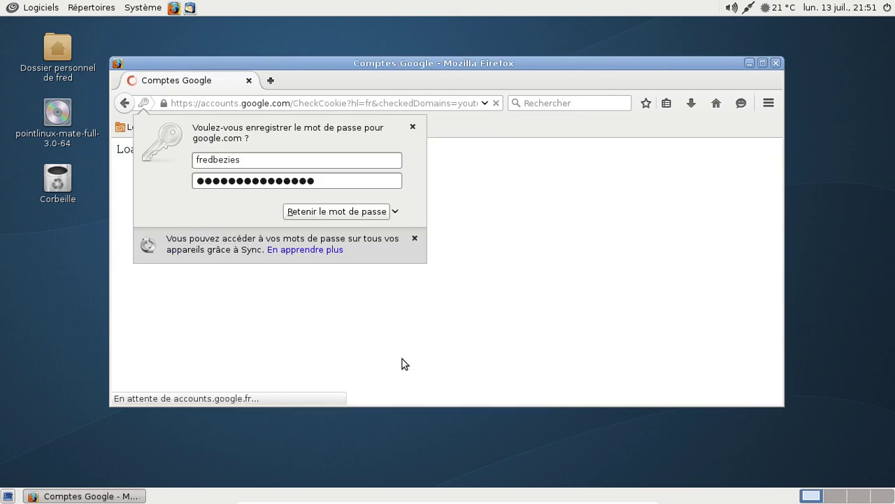
{"action": "left_click", "coordinate": [569, 208]}
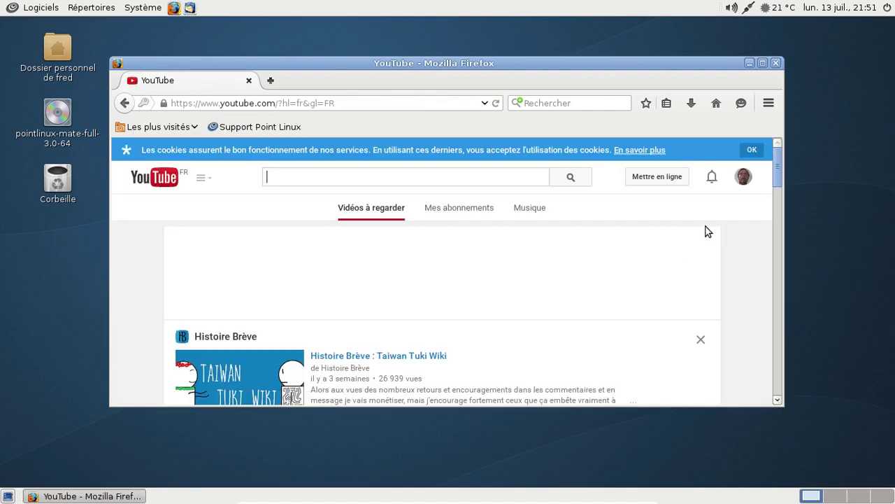
- Open Creator Studio from the account menu and show all uploaded videos
{"action": "left_click", "coordinate": [745, 179]}
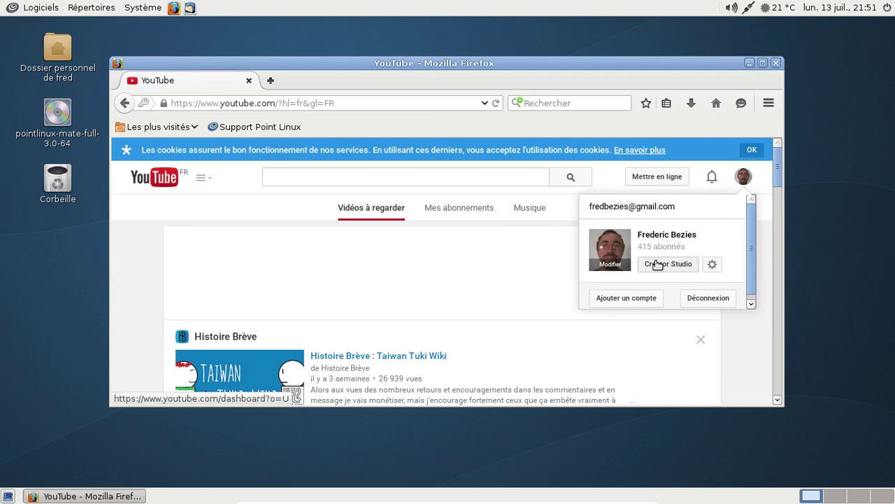
{"action": "left_click", "coordinate": [657, 264]}
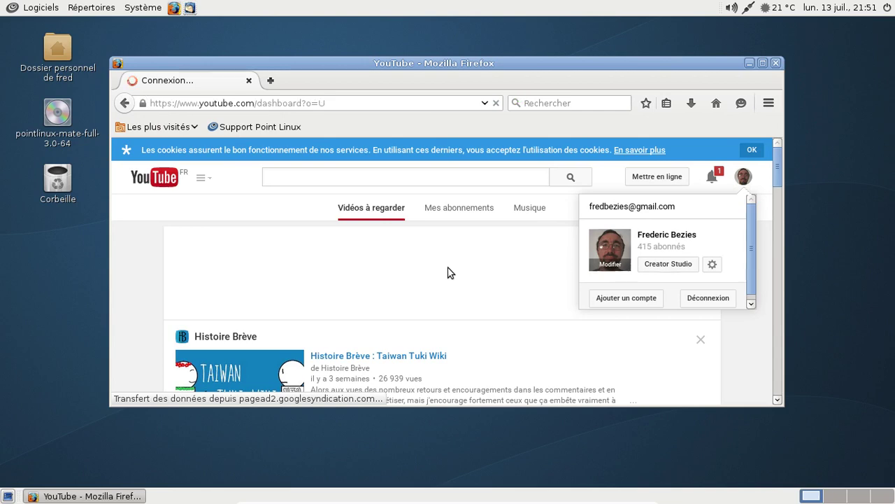
{"action": "scroll", "coordinate": [447, 269], "scroll_direction": "down", "scroll_amount": 4}
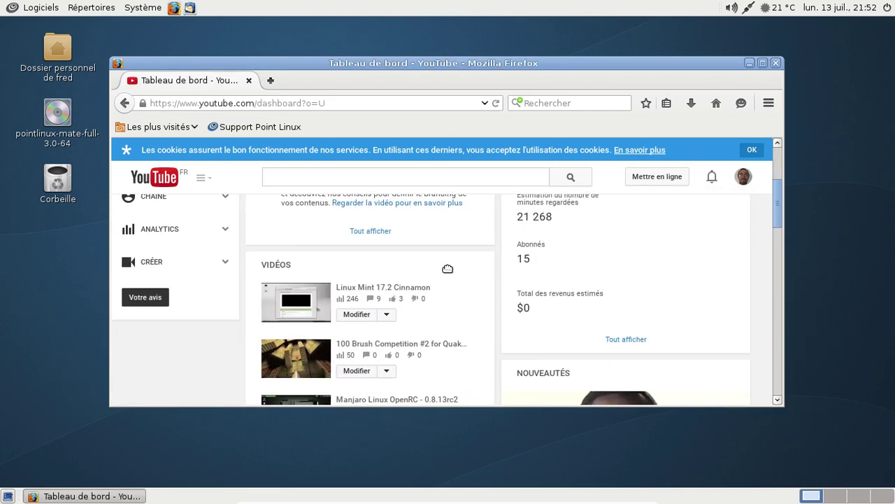
{"action": "scroll", "coordinate": [448, 269], "scroll_direction": "down", "scroll_amount": 5}
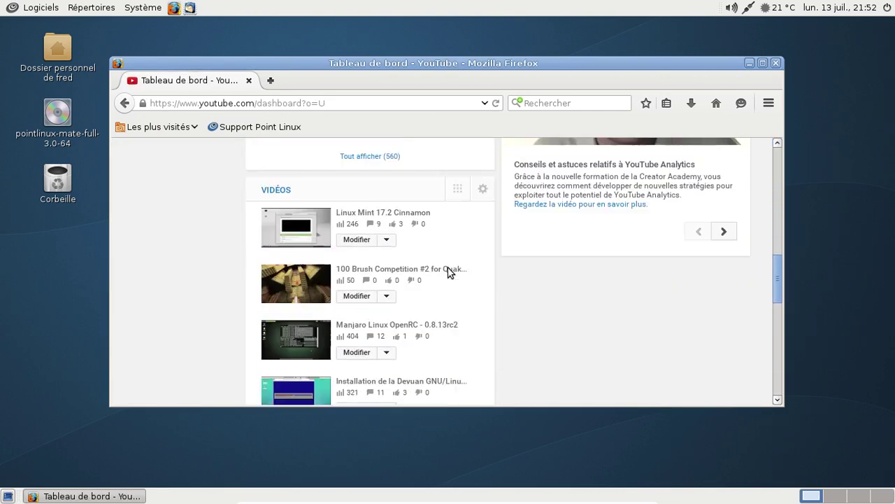
{"action": "scroll", "coordinate": [448, 273], "scroll_direction": "down", "scroll_amount": 3}
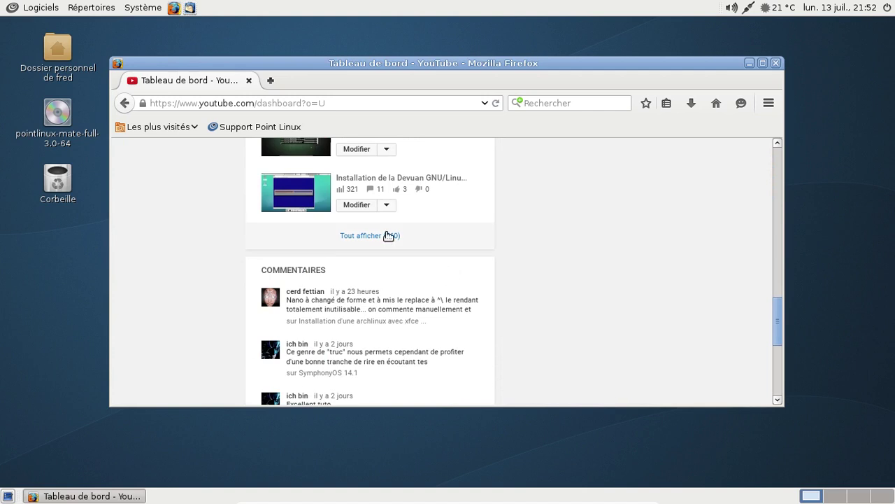
{"action": "left_click", "coordinate": [388, 236]}
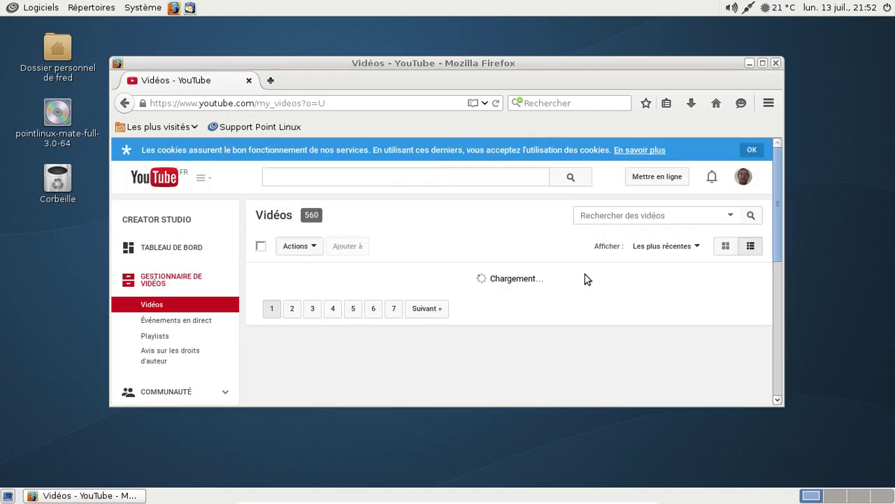
- Search the uploads for 'point linux' and open Point Linux et Debian GNU/Linux Mate
{"action": "scroll", "coordinate": [586, 279], "scroll_direction": "down", "scroll_amount": 5}
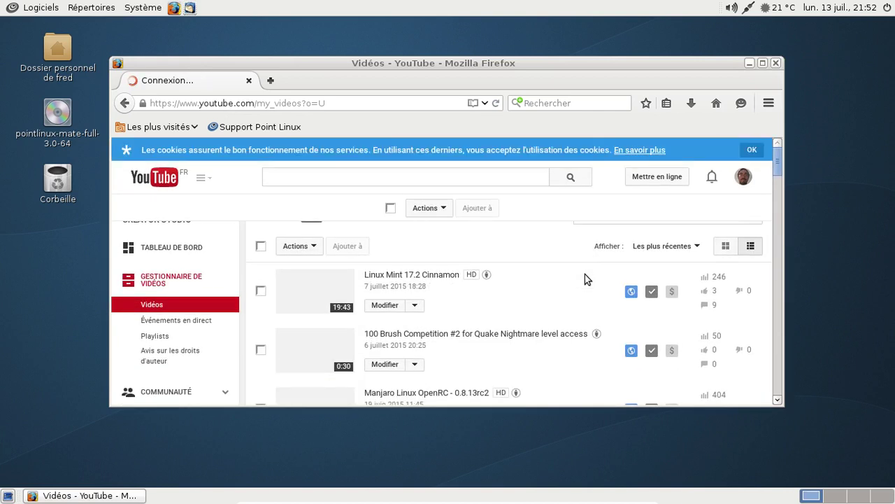
{"action": "left_click", "coordinate": [635, 216]}
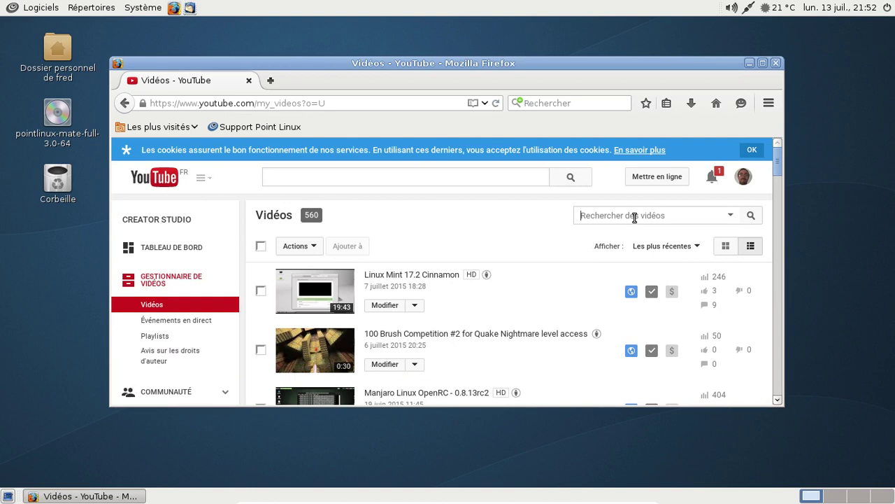
{"action": "type", "text": "point linux"}
{"action": "key", "text": "Return"}
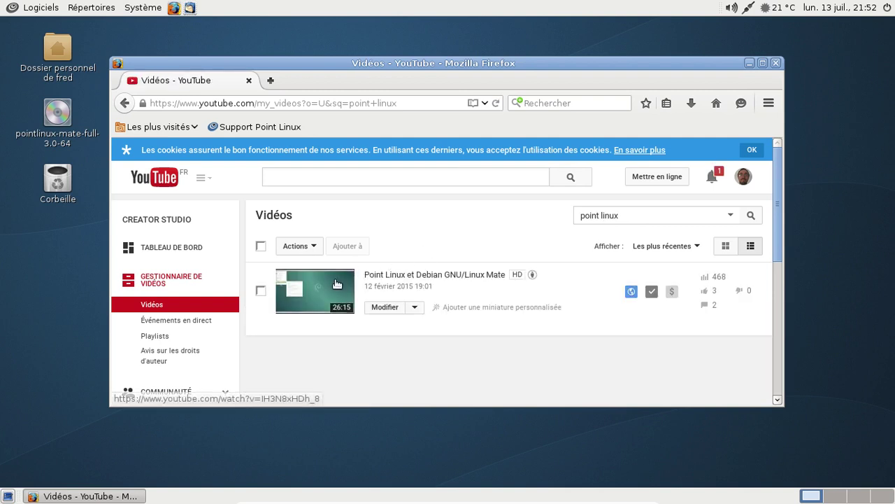
{"action": "left_click", "coordinate": [336, 283]}
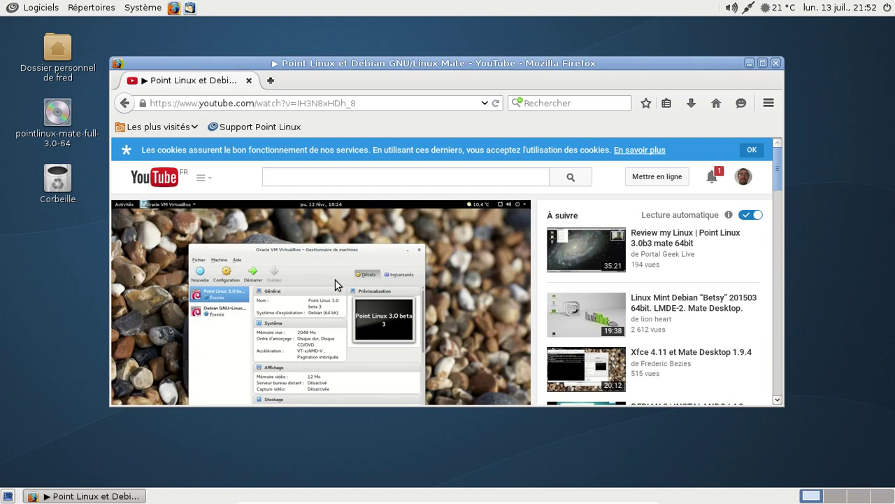
- Pause the Point Linux video and close the Firefox window
{"action": "left_click", "coordinate": [334, 279]}
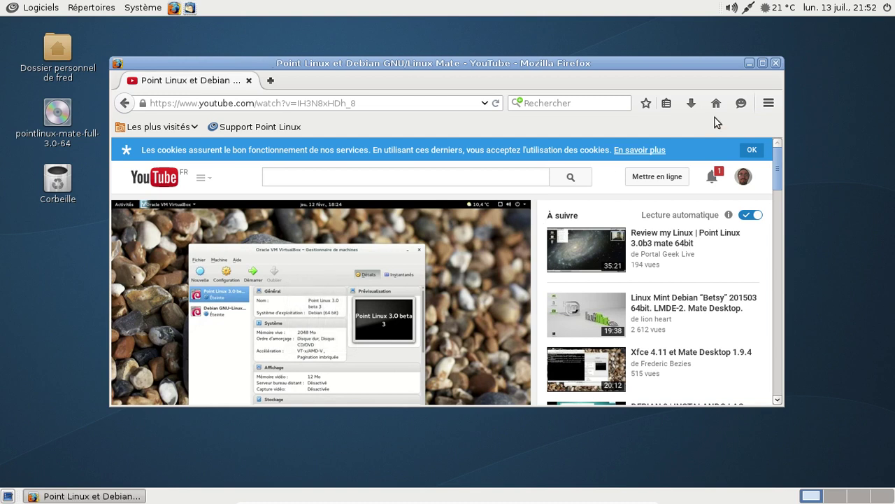
{"action": "left_click", "coordinate": [775, 64]}
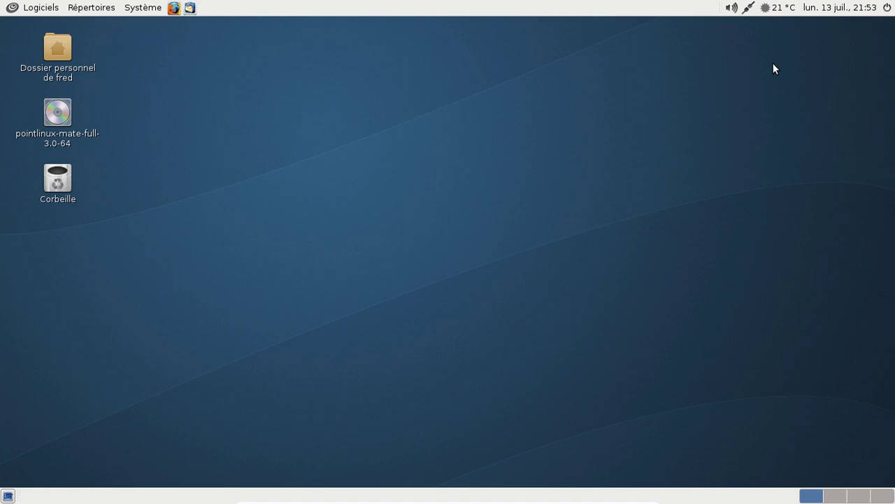
- Shut down PointLinux with Éteindre and leave full screen with Right Ctrl+F
{"action": "left_click", "coordinate": [886, 7]}
{"action": "left_click", "coordinate": [606, 305]}
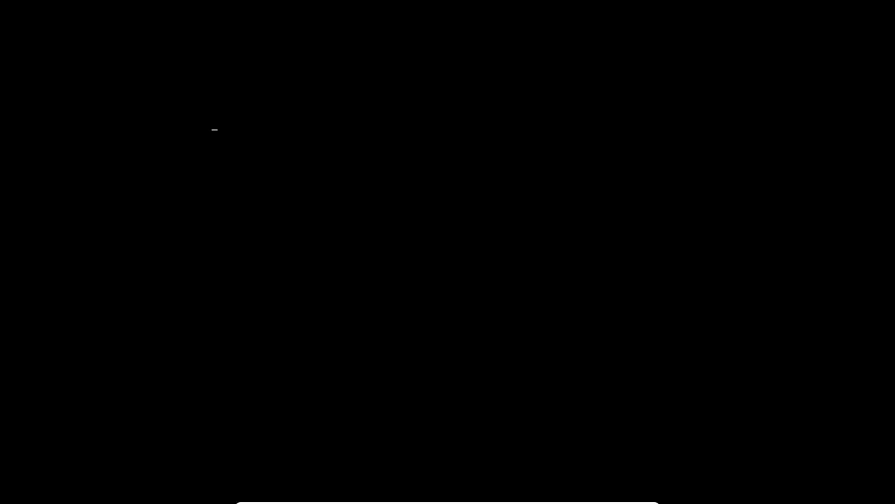
{"action": "key", "text": "Control_R+f"}
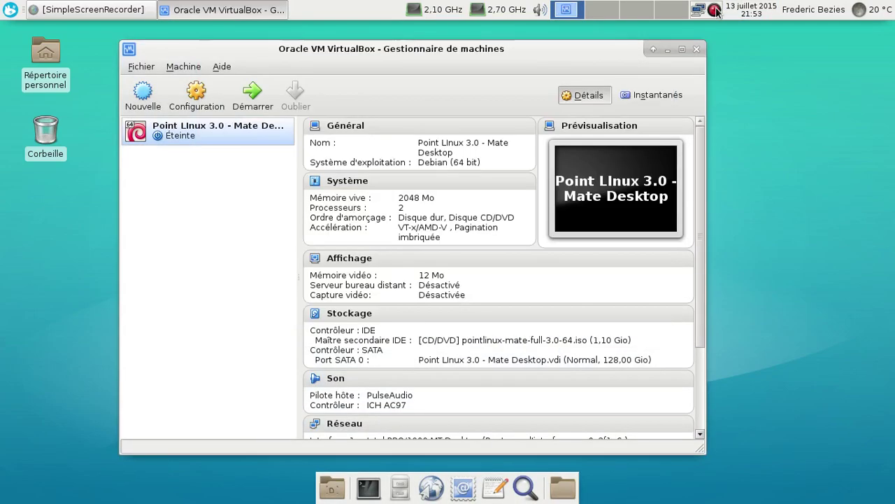
{"action": "right_click", "coordinate": [714, 9]}
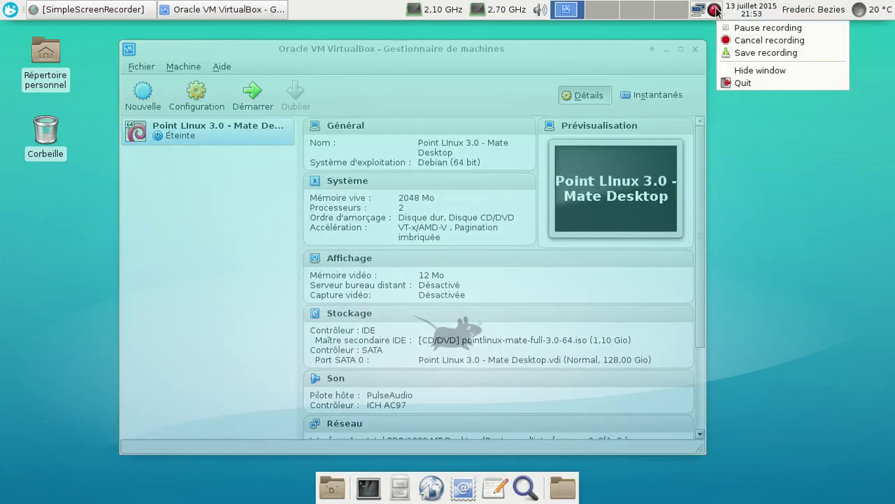